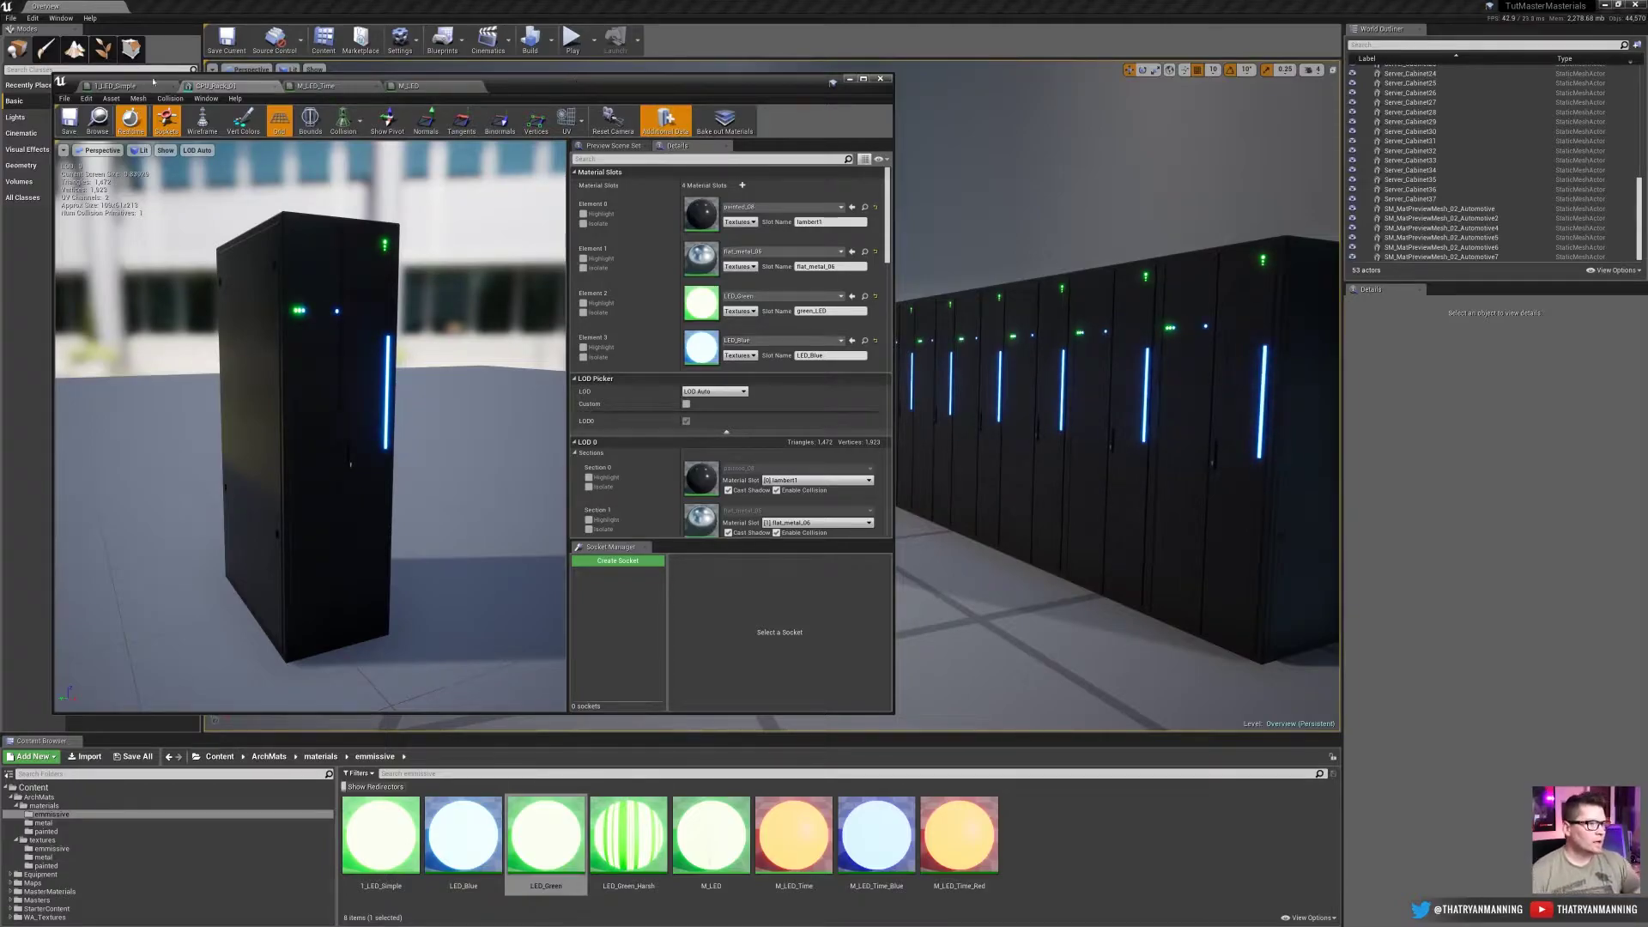
Inspect the 1_LED_Simple graph's green LED Color and LED Intensity High (120) parameter nodes
left_click(115, 86)
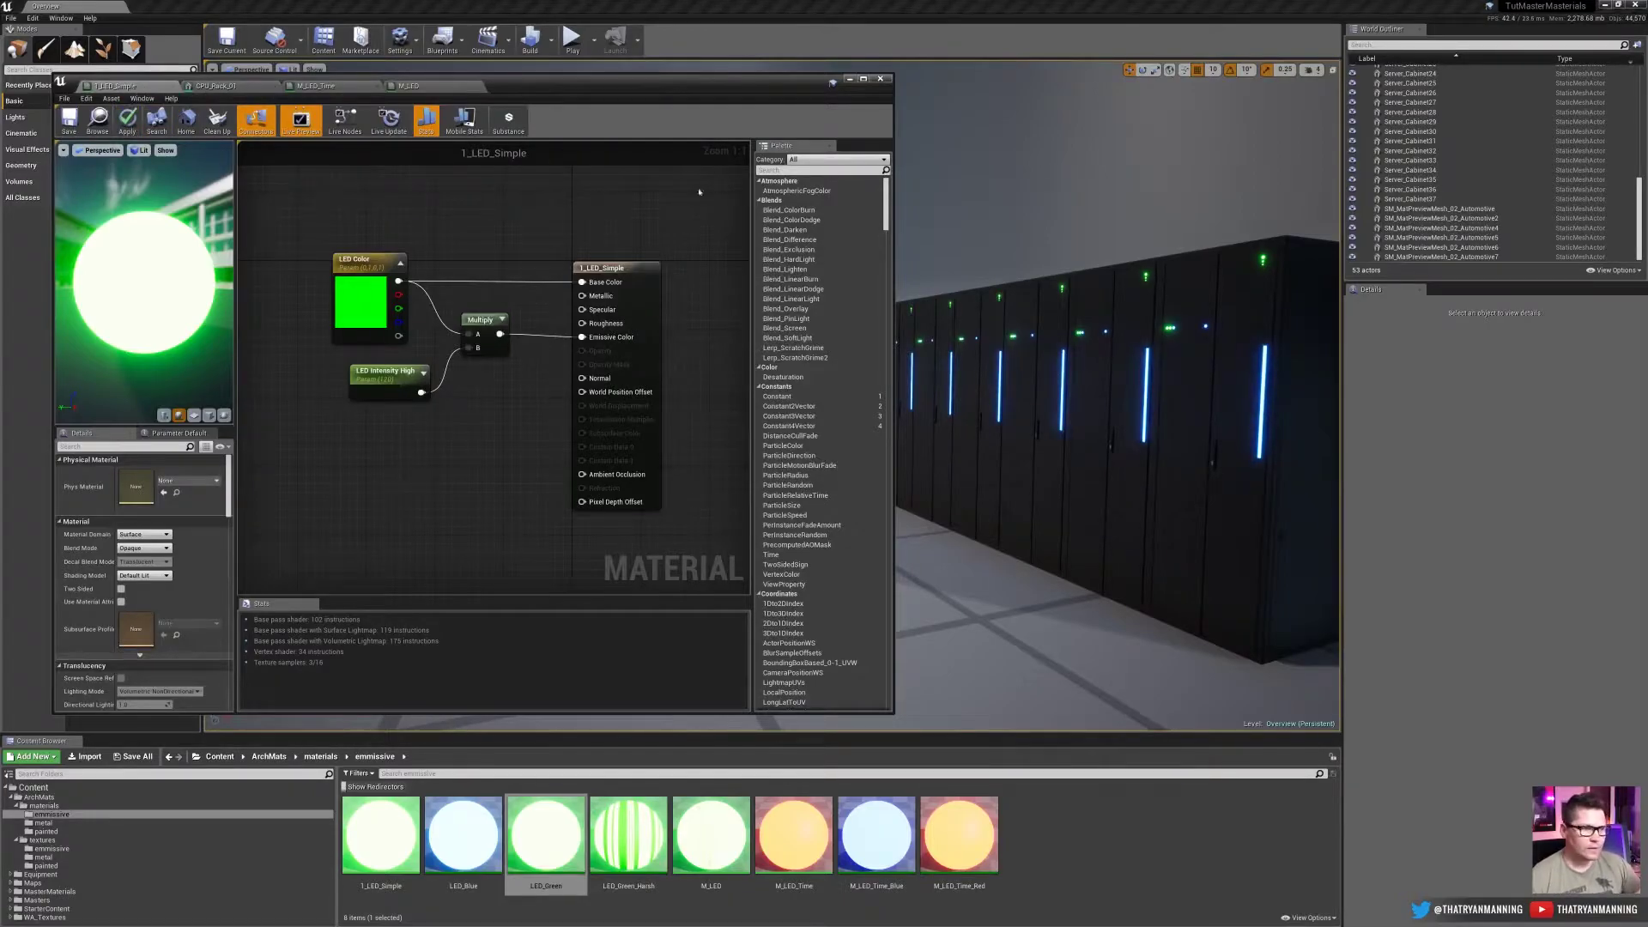
left_click(361, 300)
left_click(392, 203)
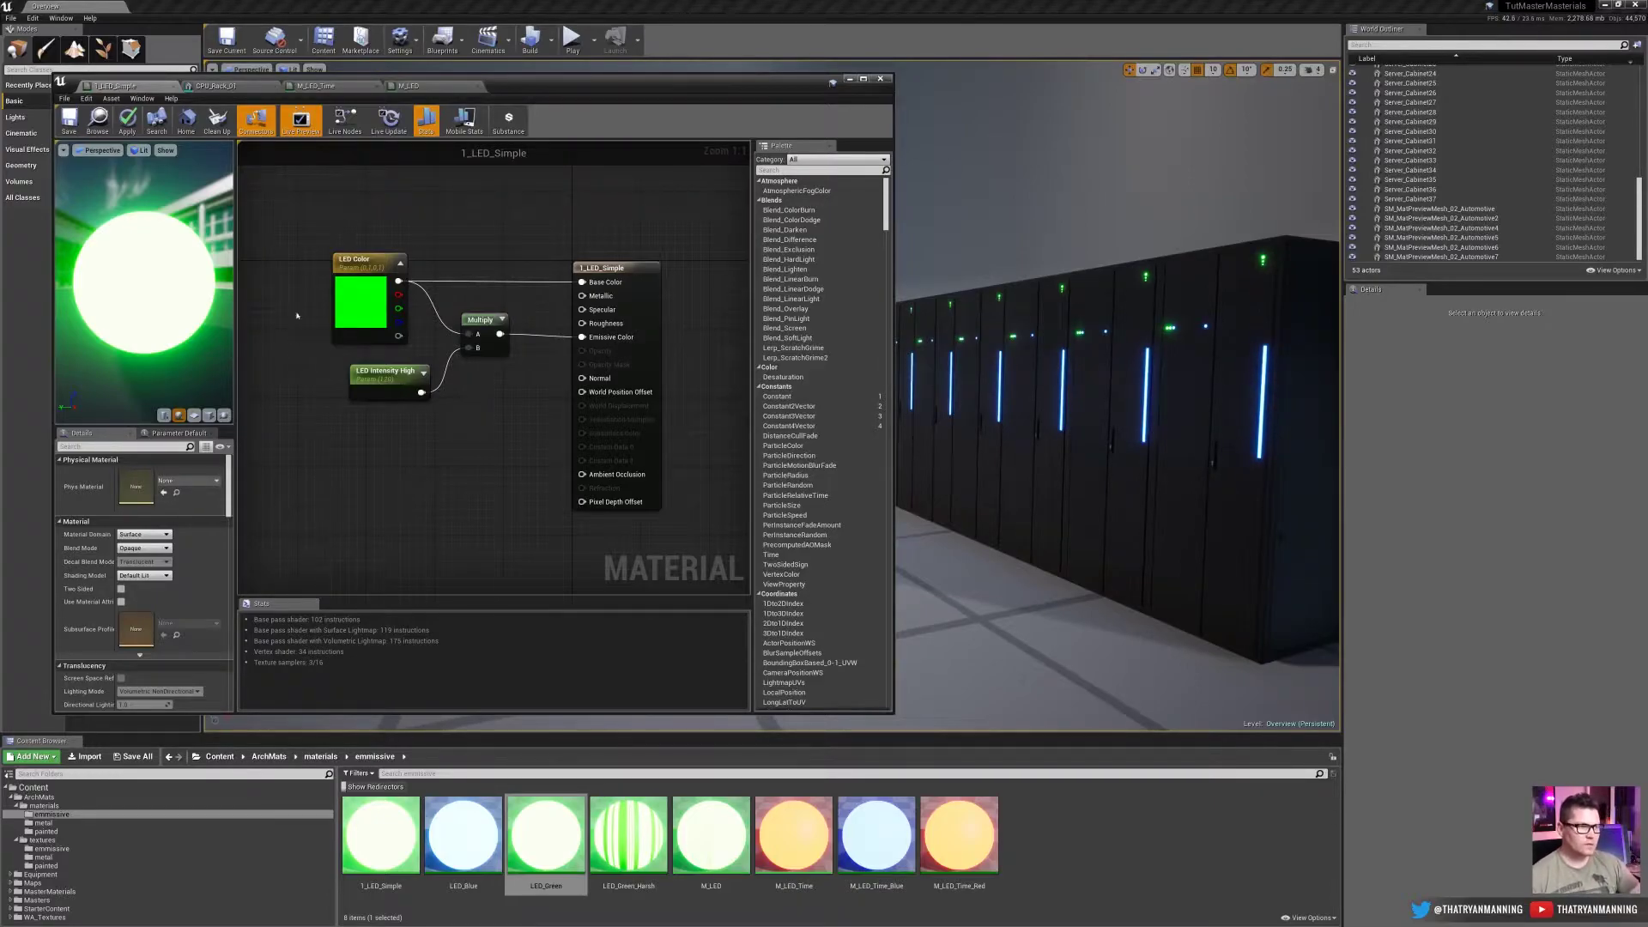
left_click(361, 296)
left_click(369, 372)
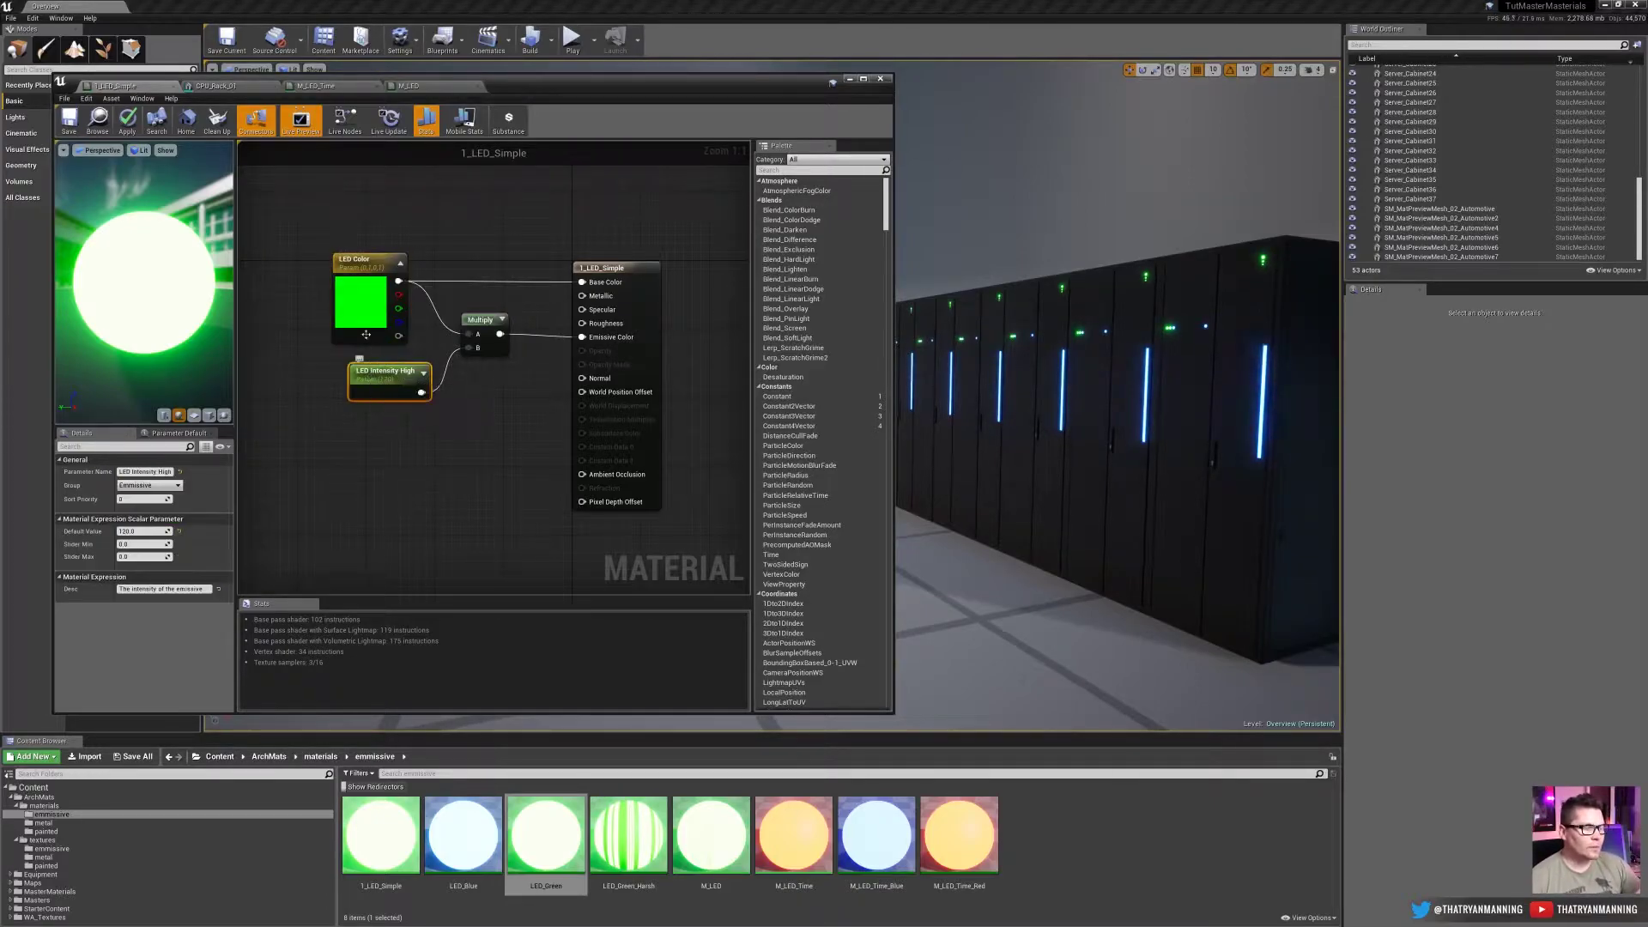
left_click(397, 219)
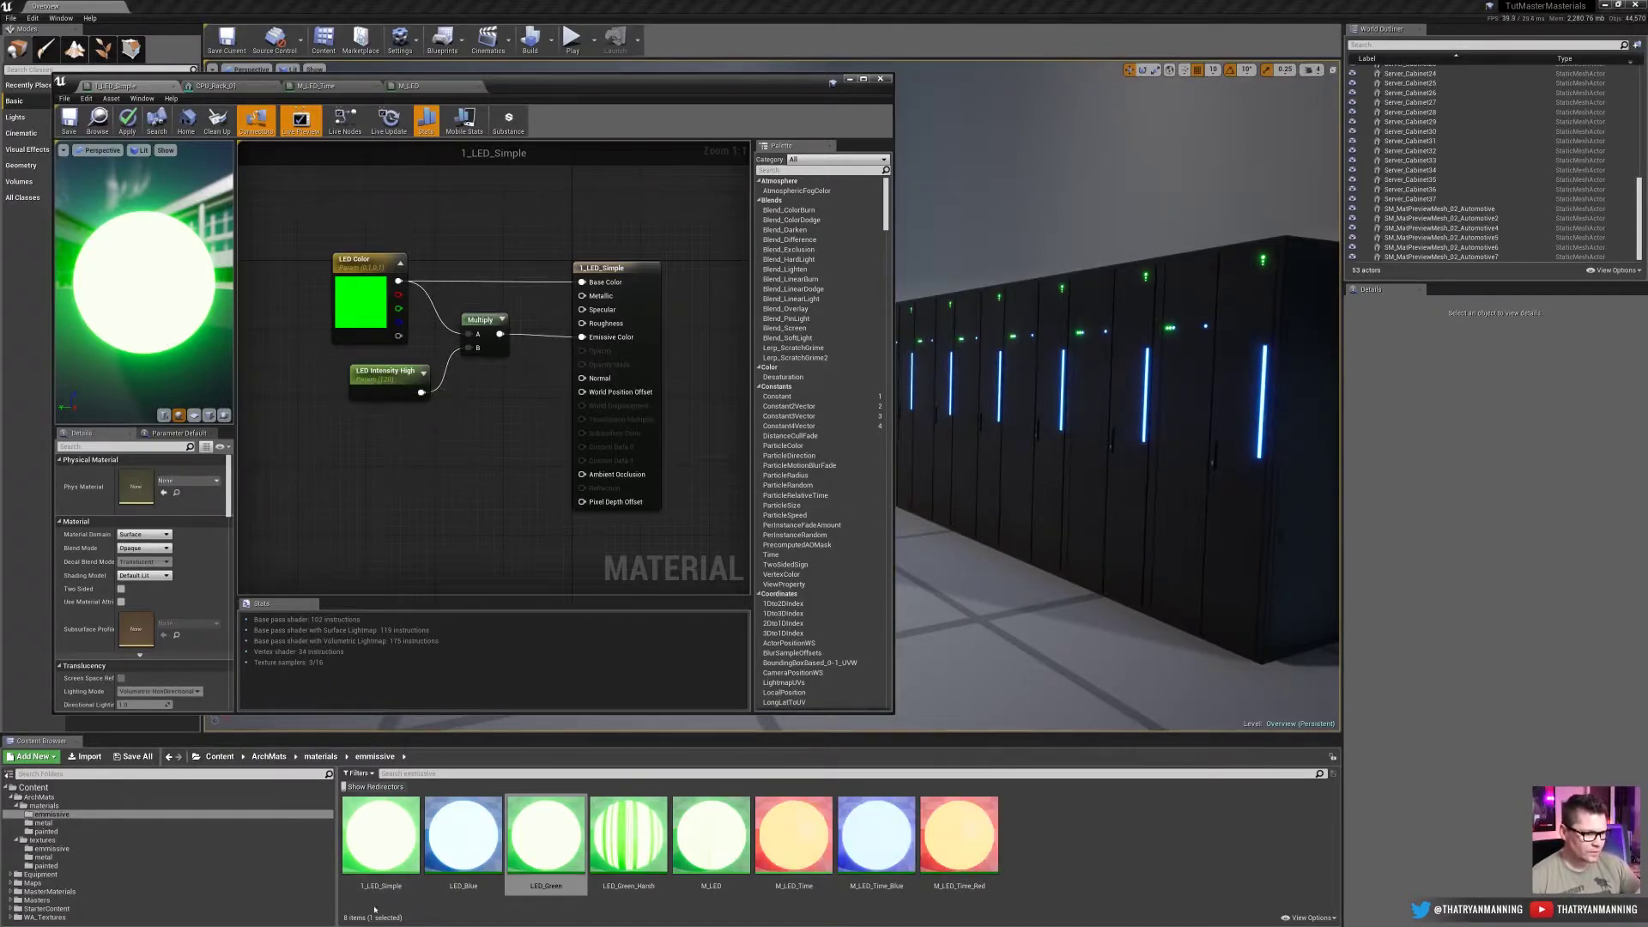
Create a 1_LED_Simple_Inst material instance from 1_LED_Simple and open it
right_click(399, 837)
left_click(463, 616)
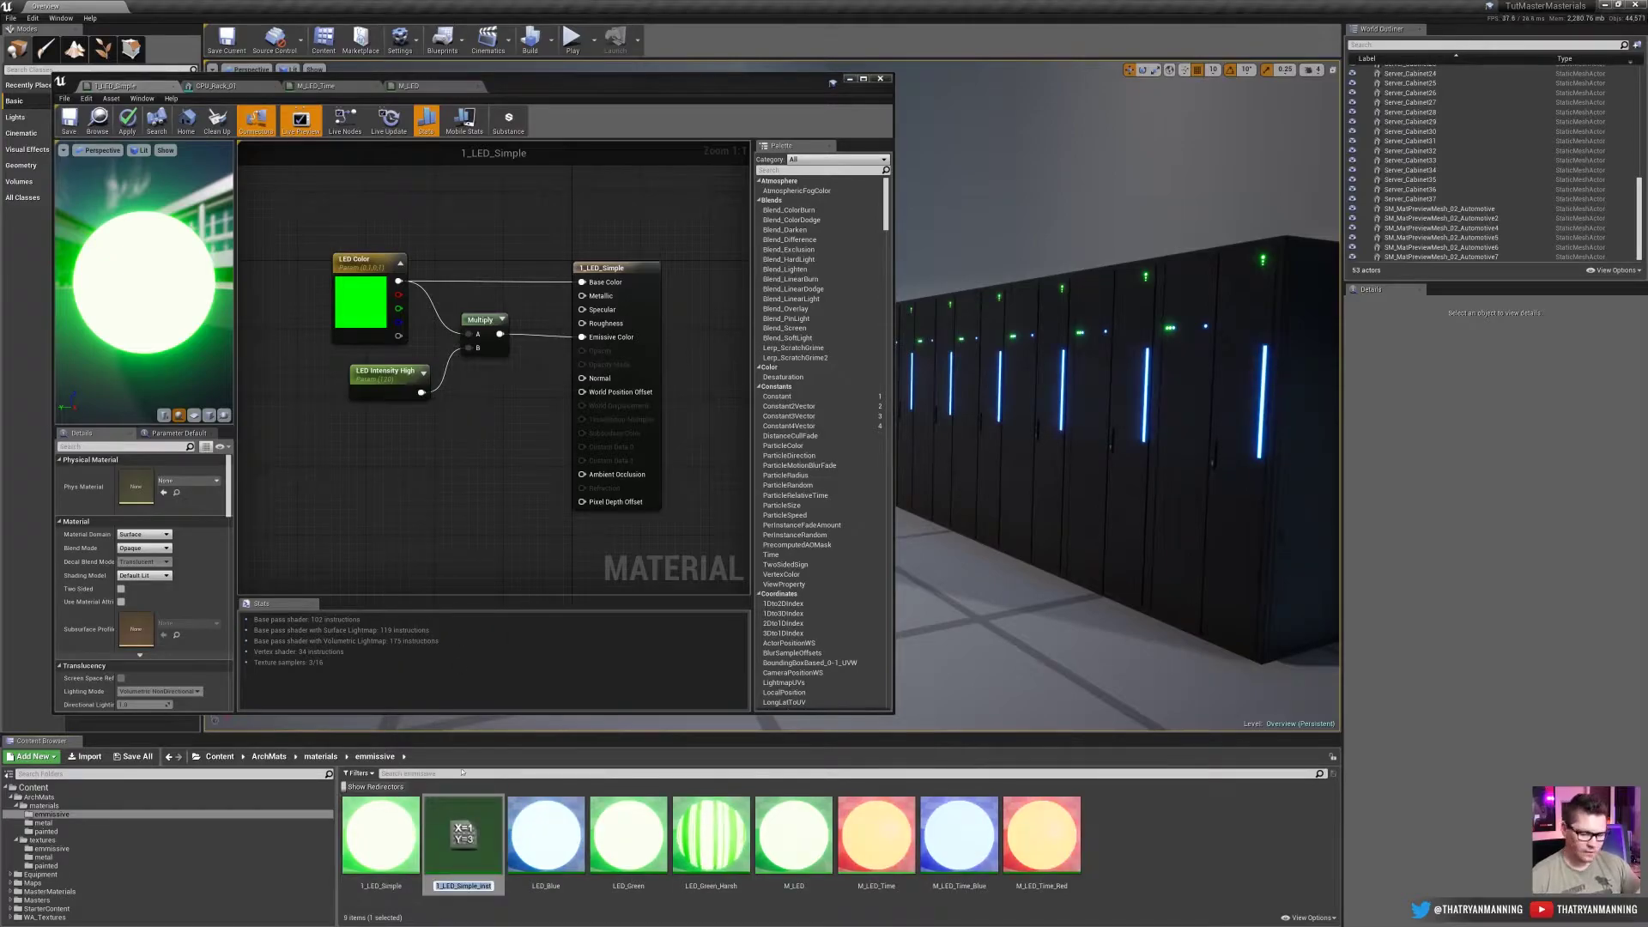
key("Return")
double_click(442, 828)
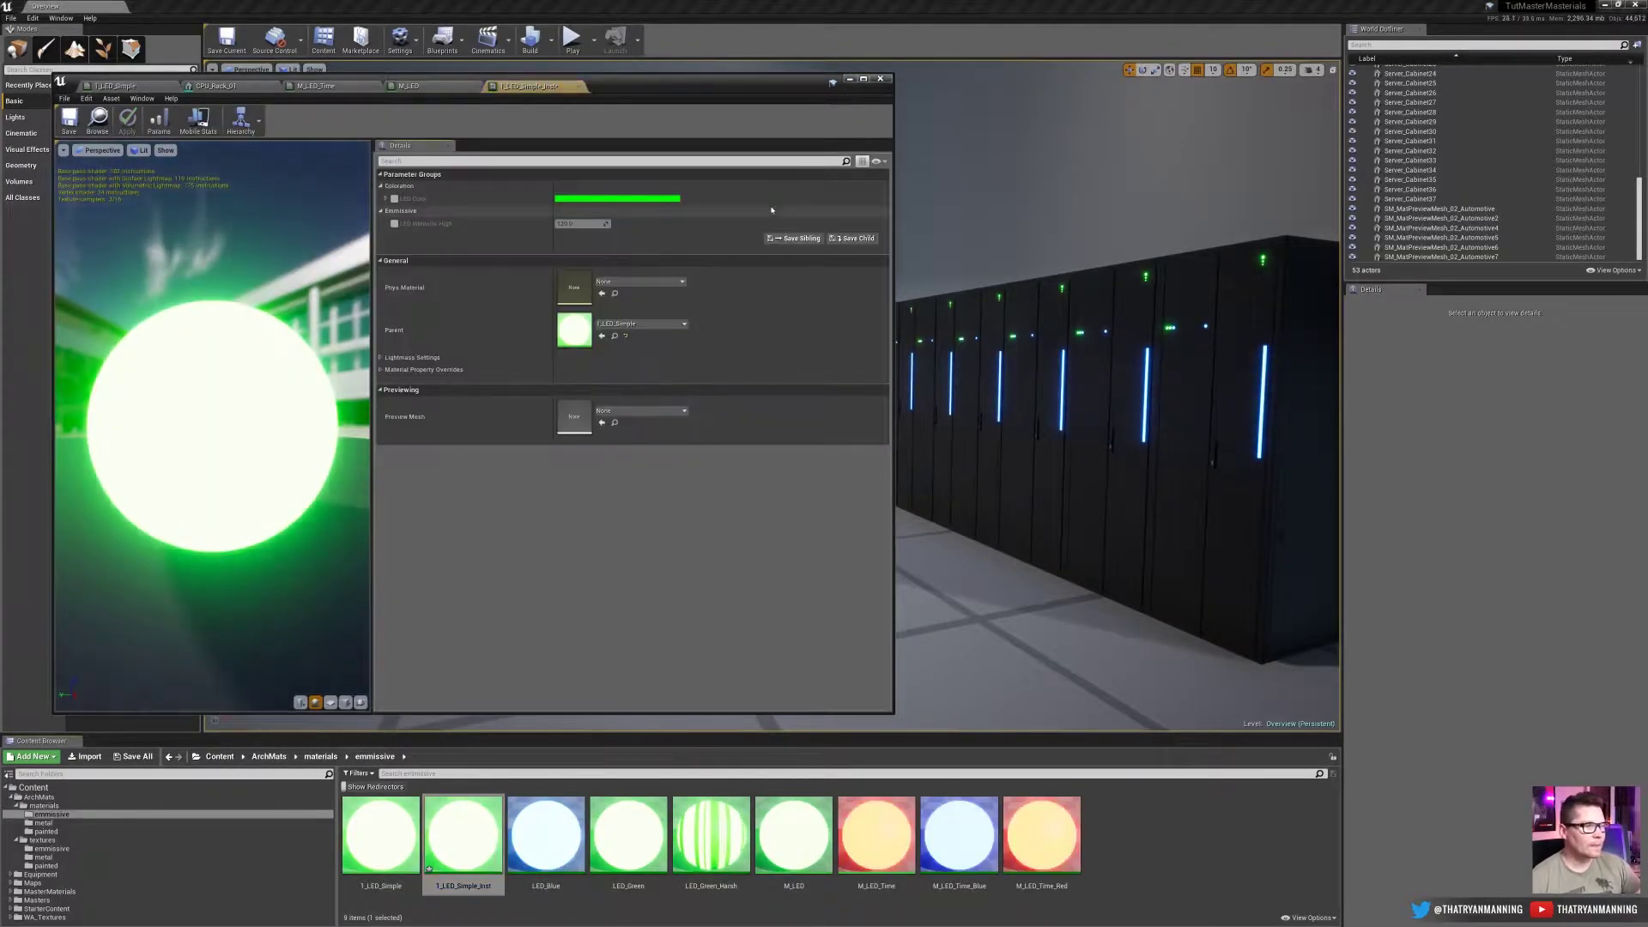
Enable the LED Color override, keeping green, and set LED Intensity High to 120
left_click(394, 198)
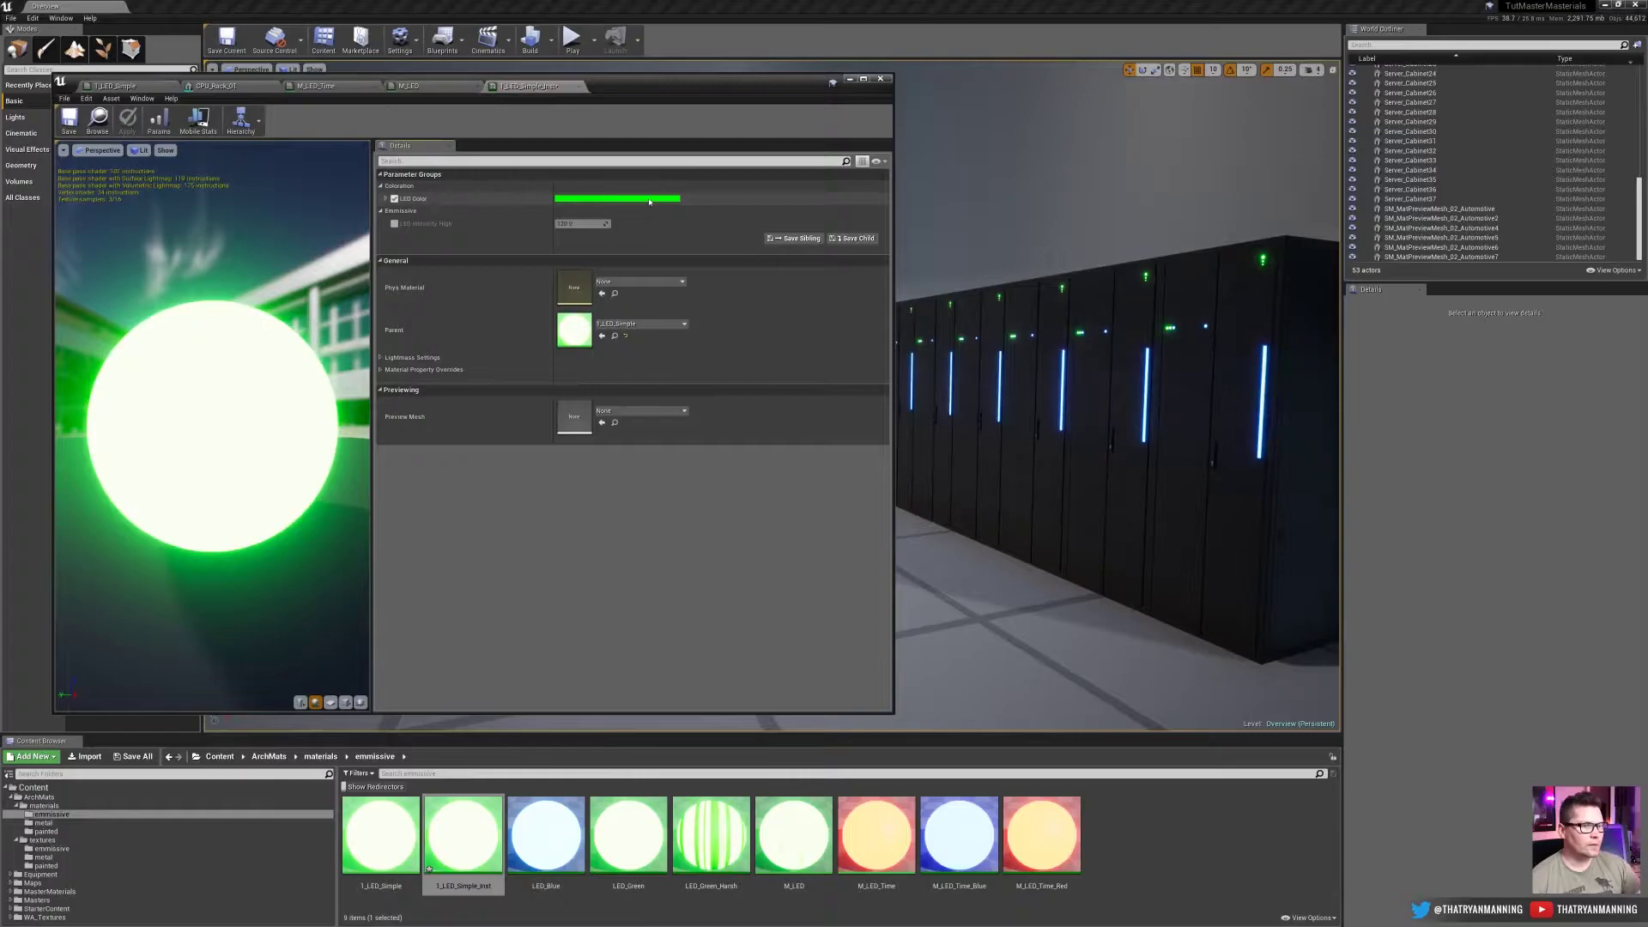
left_click(617, 198)
left_click(667, 285)
left_click_drag(696, 323, 756, 296)
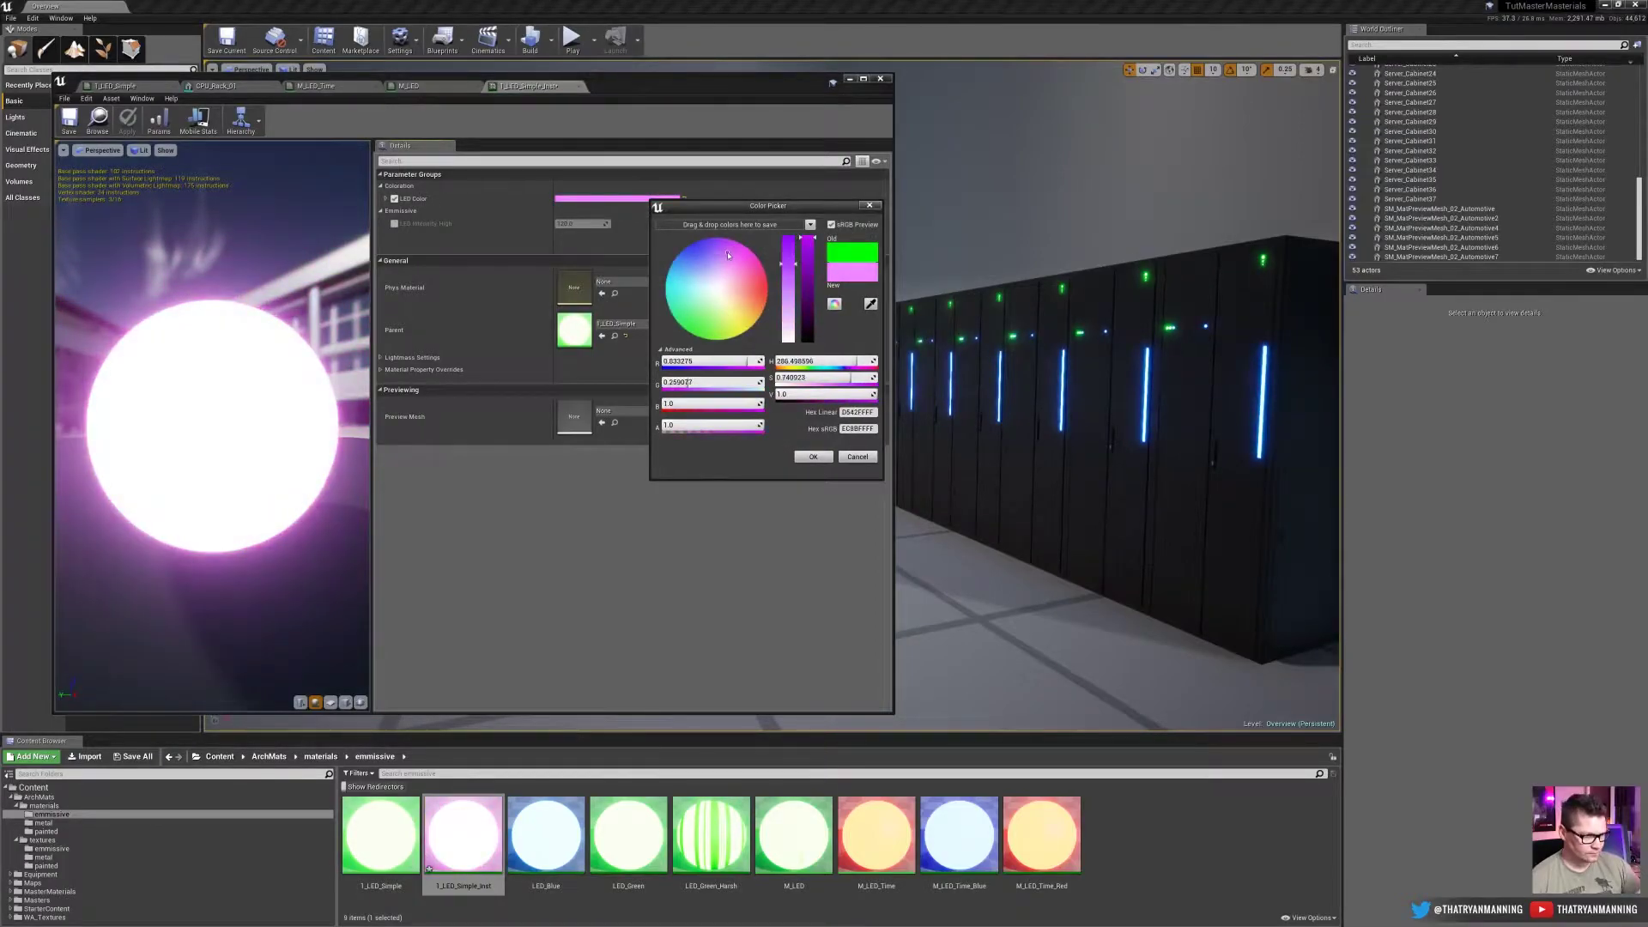
left_click(857, 456)
left_click(394, 223)
left_click_drag(582, 223, 618, 230)
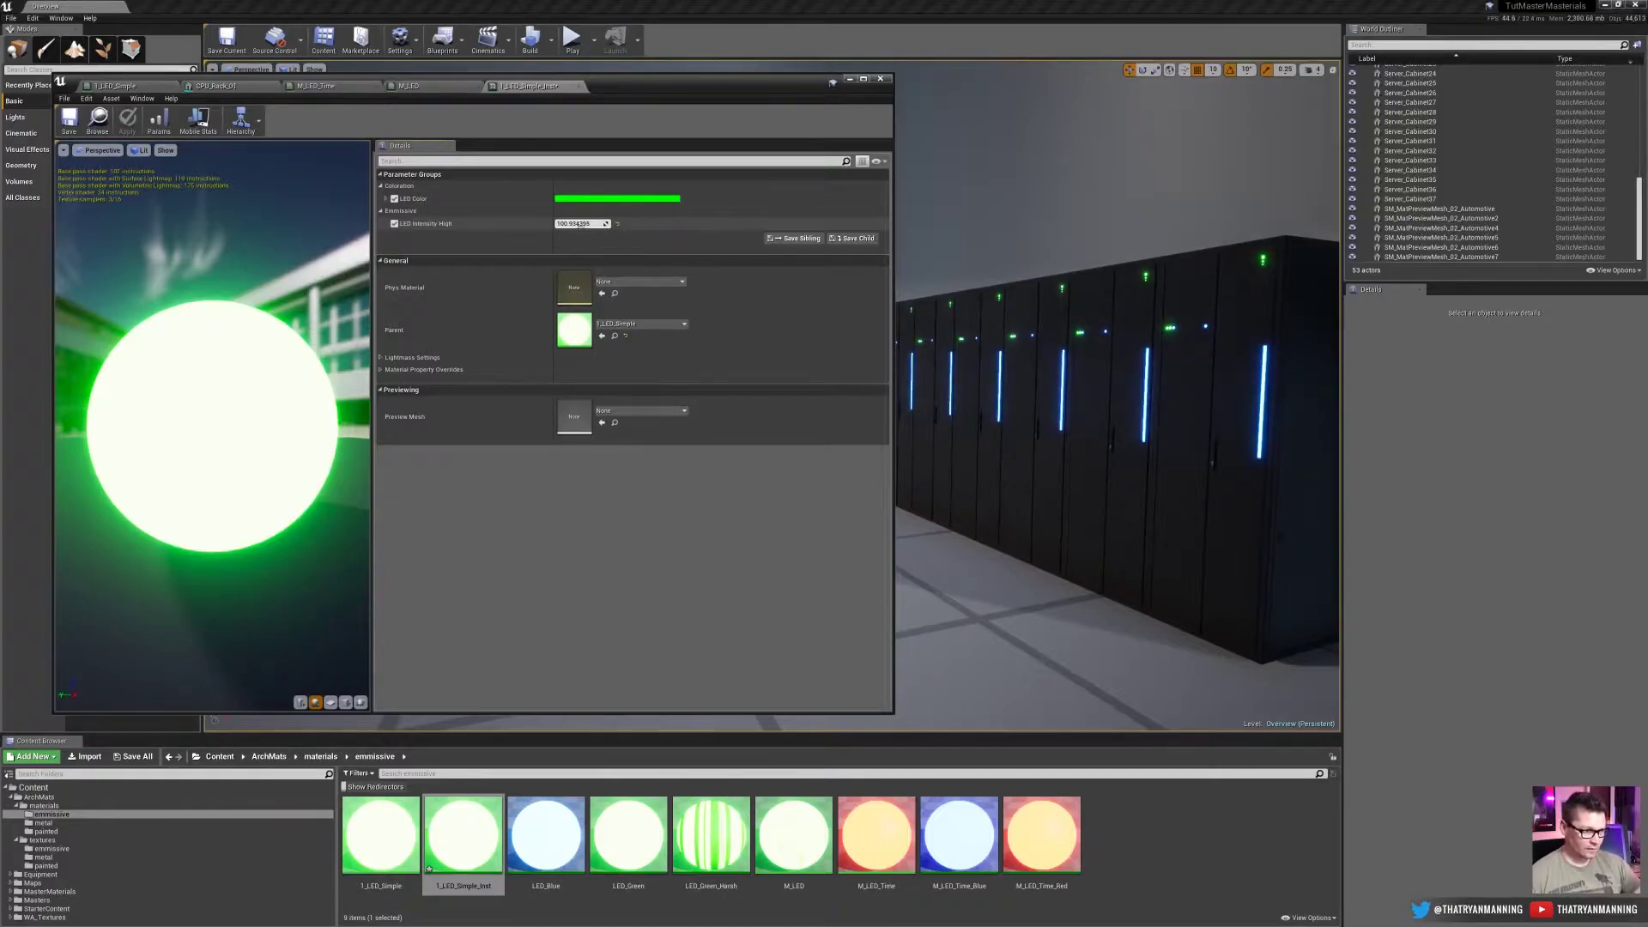
type("120")
key("Return")
left_click(580, 87)
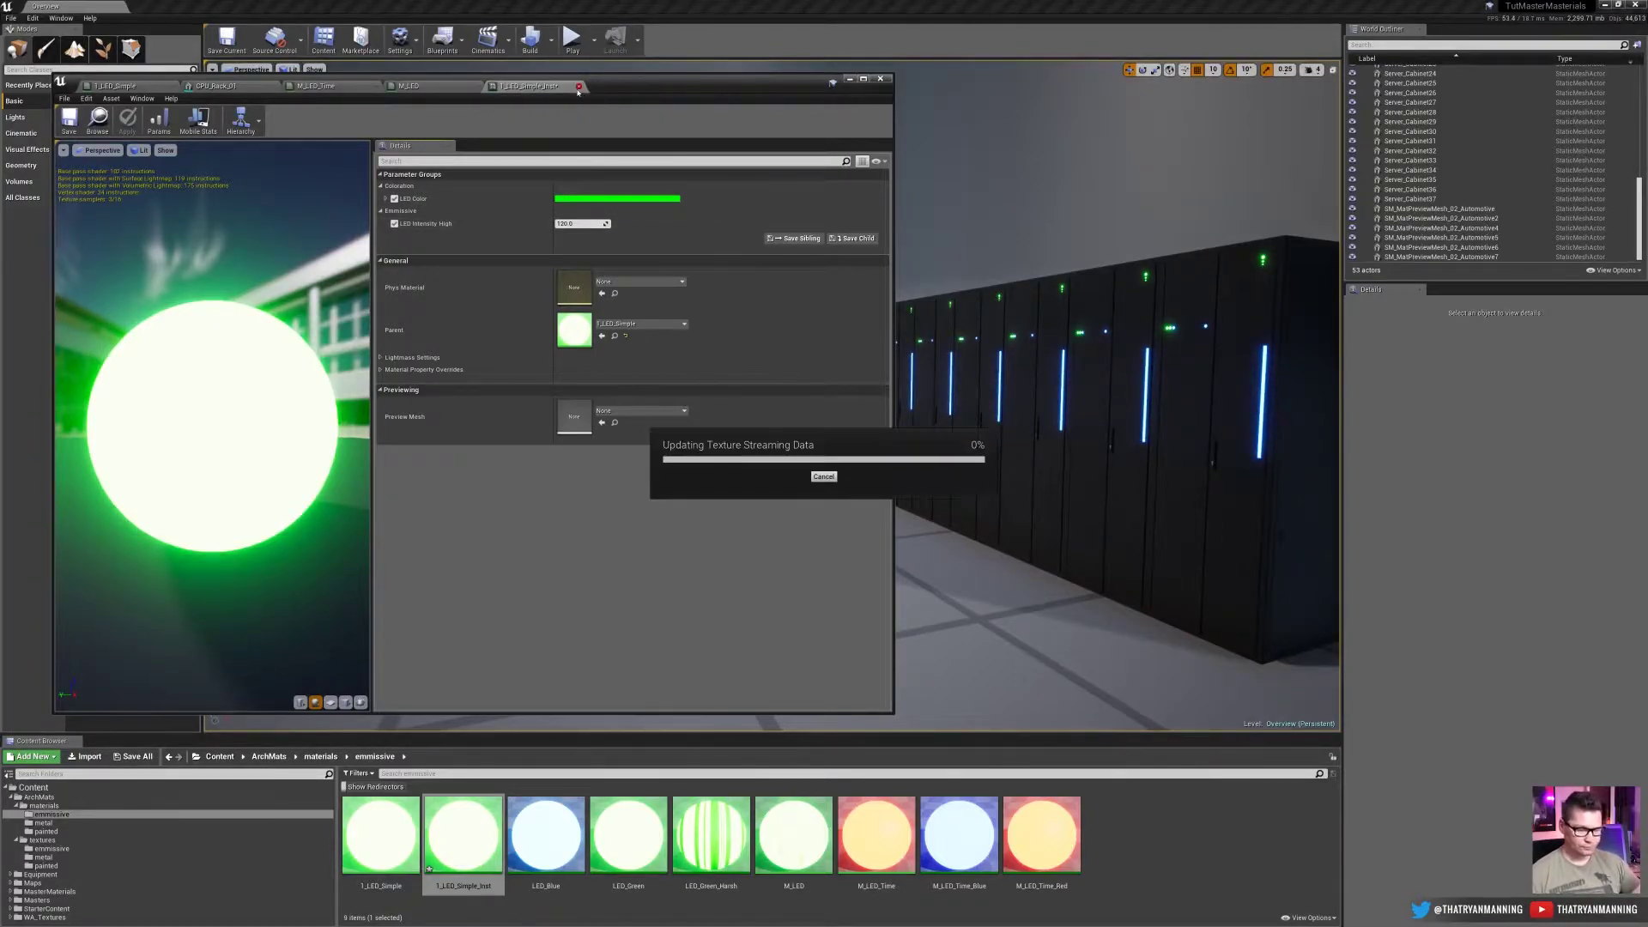
Return to the 1_LED_Simple graph and delete the 1_LED_Simple_Inst instance
left_click(125, 88)
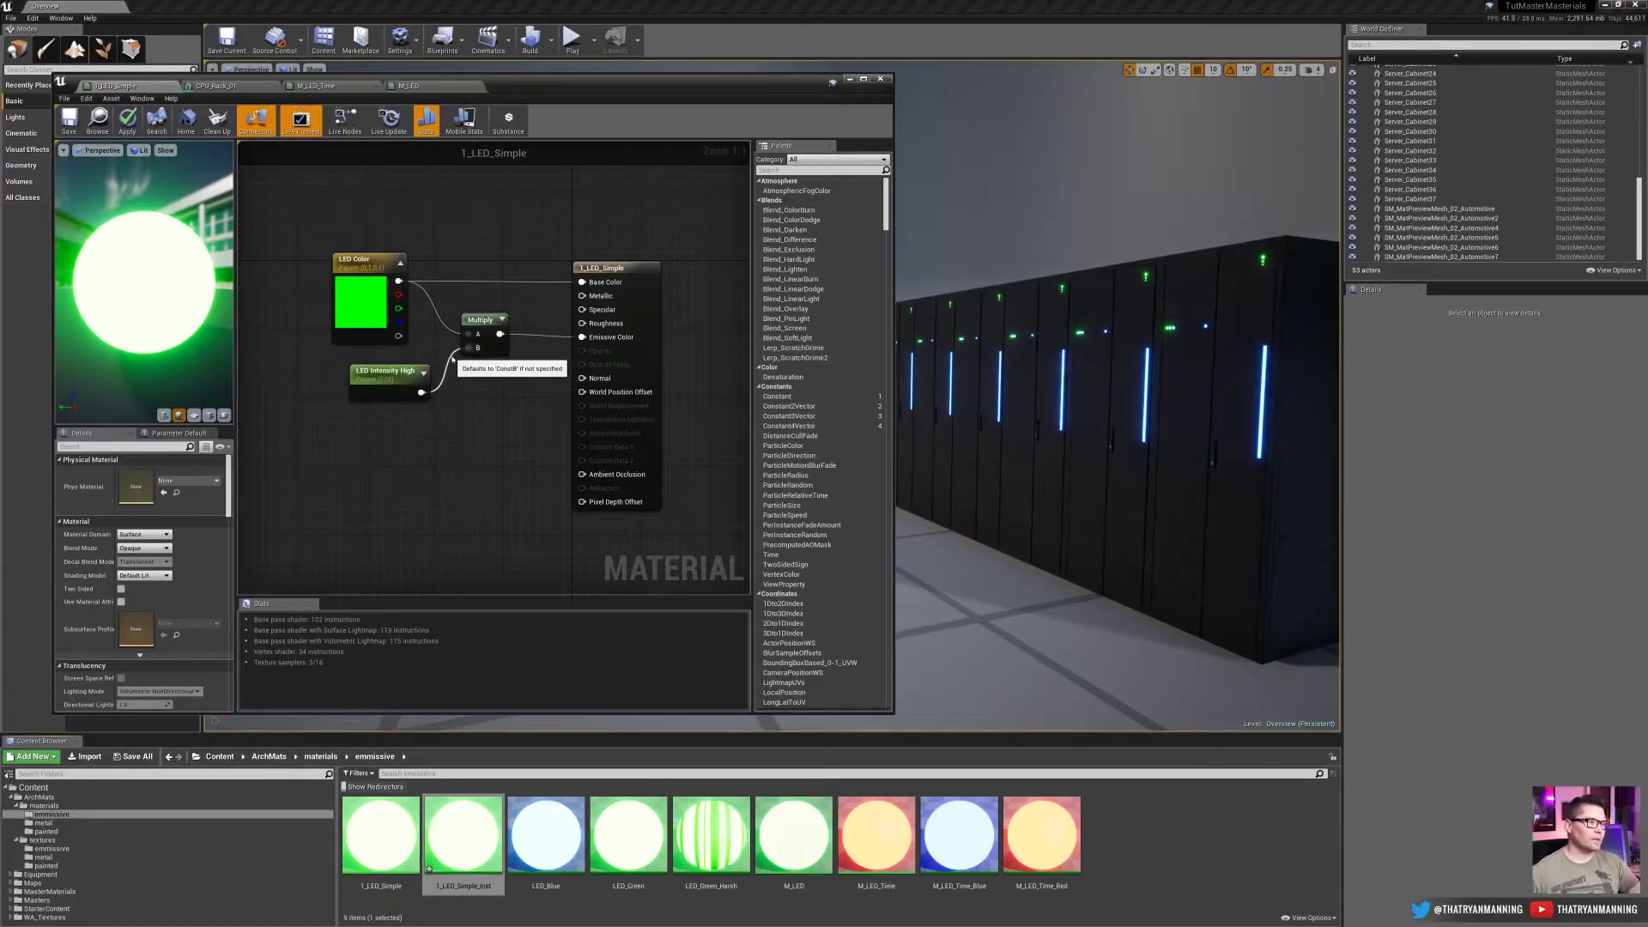
left_click(496, 844)
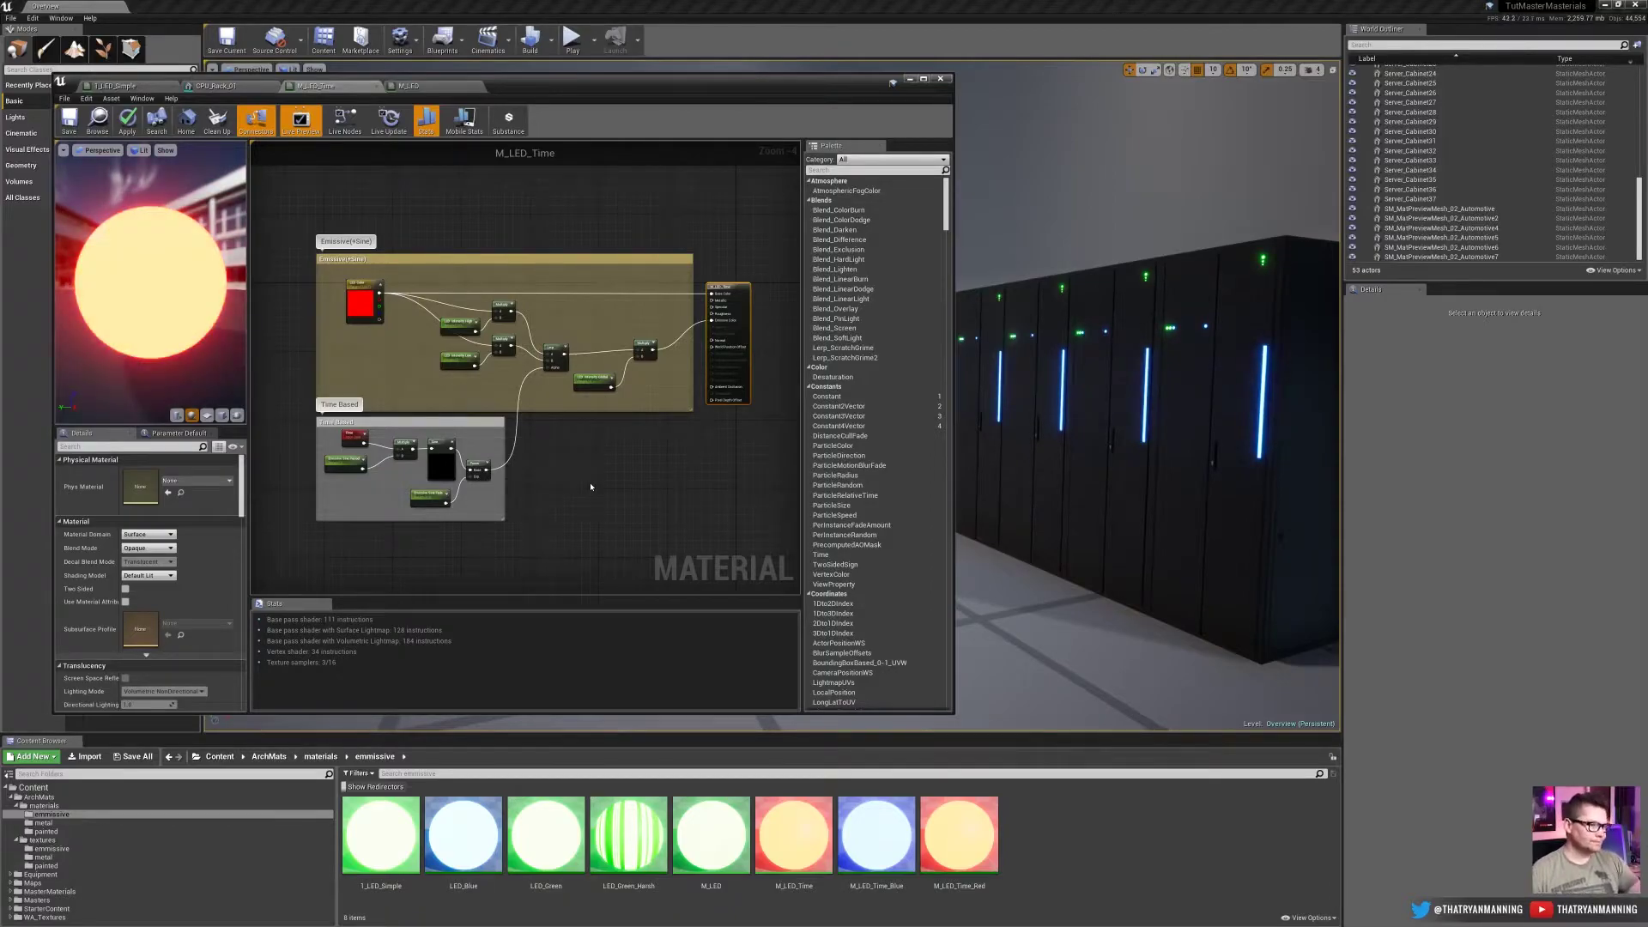
scroll(411, 350, "up", 2)
right_click_drag(411, 350, 424, 380)
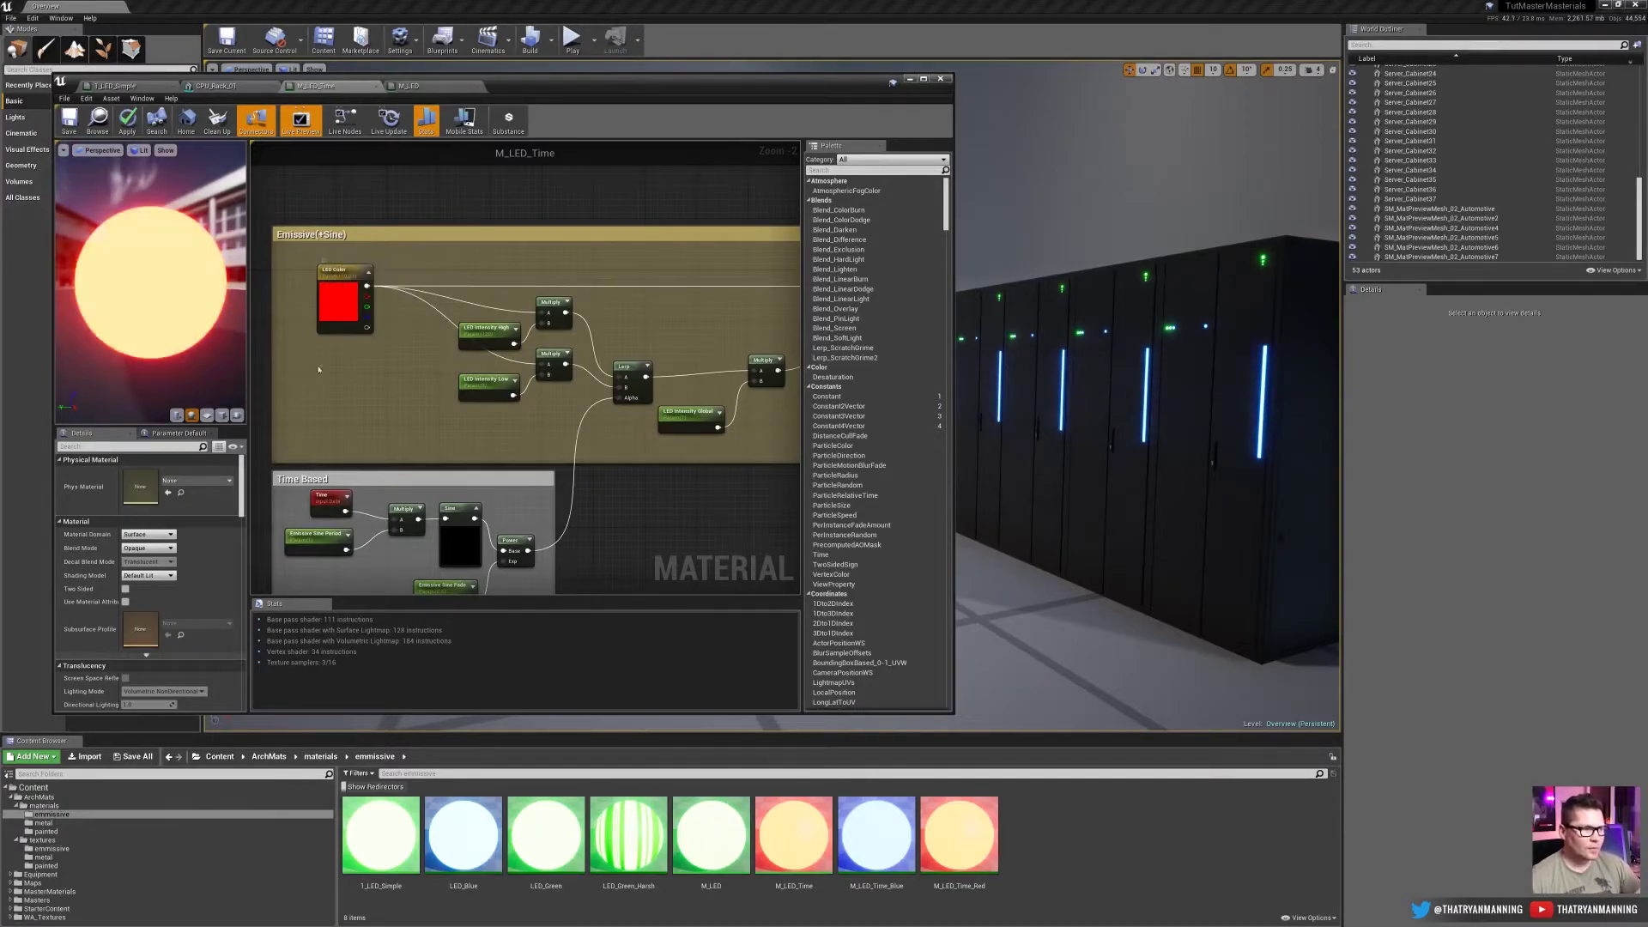
right_click_drag(488, 286, 367, 278)
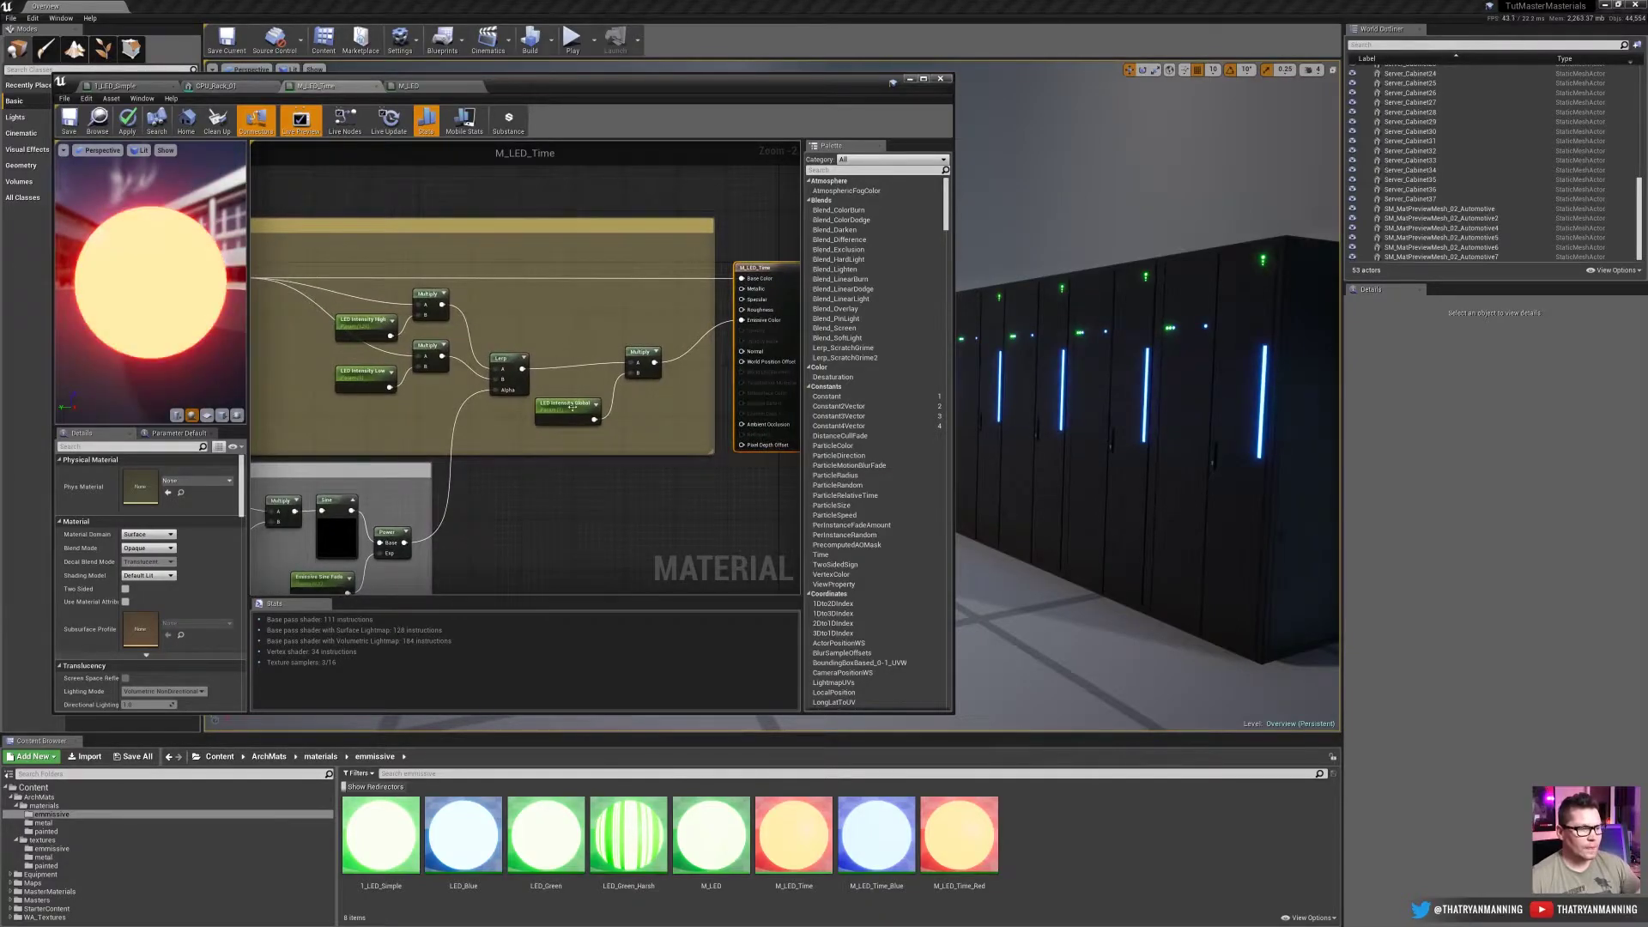
right_click_drag(314, 299, 373, 301)
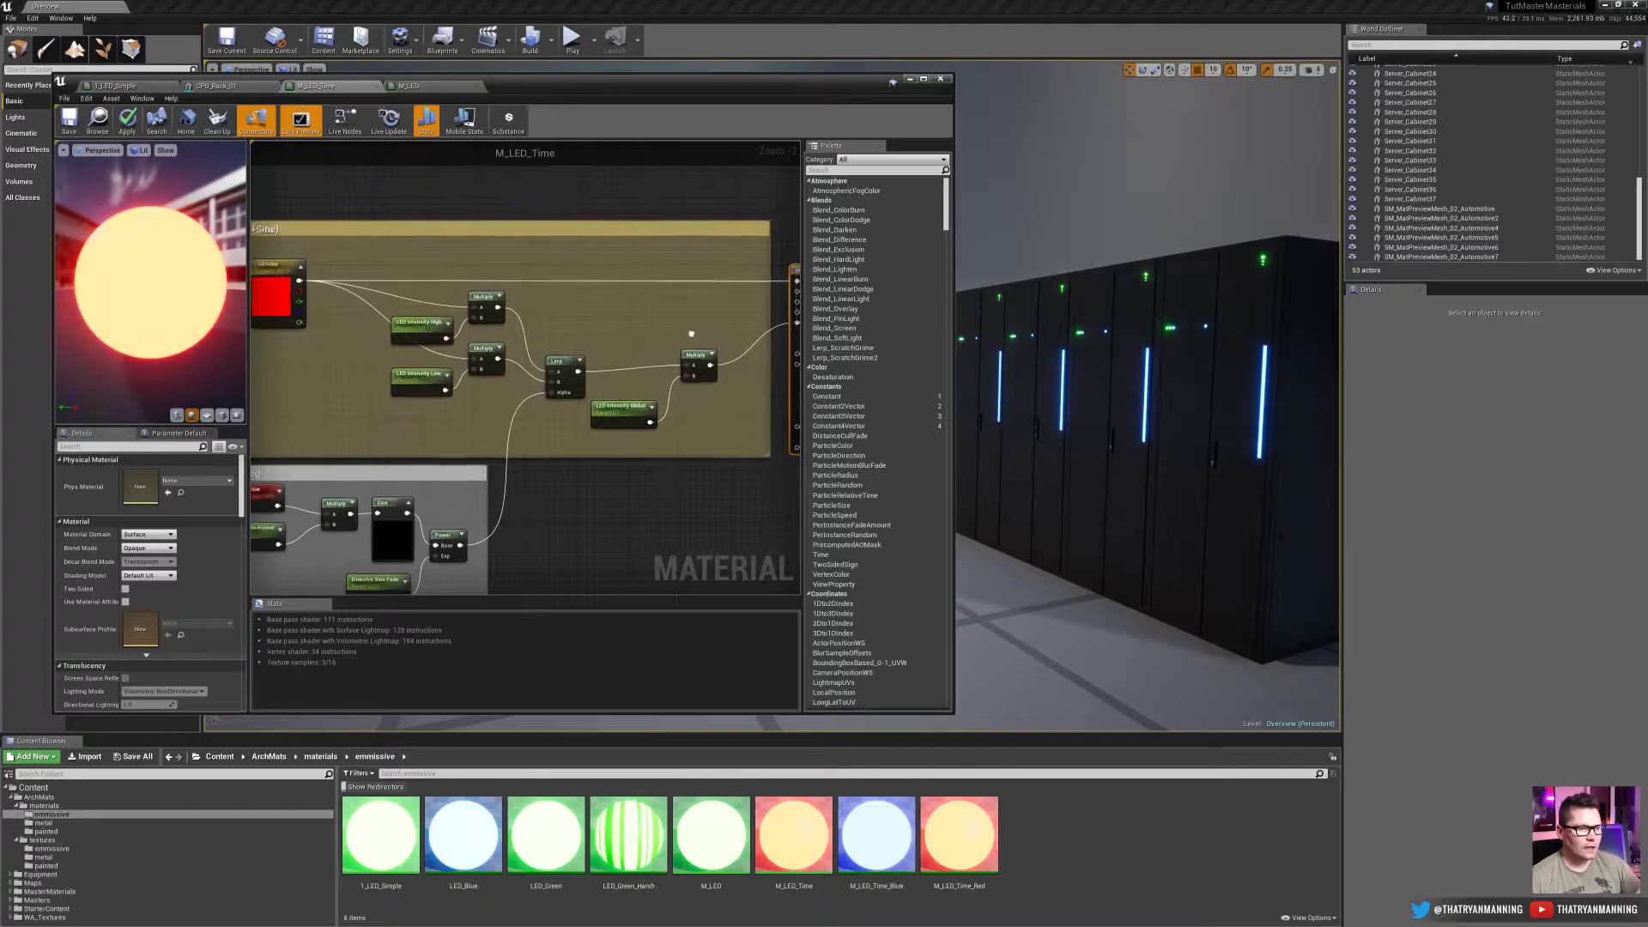
right_click_drag(686, 337, 638, 332)
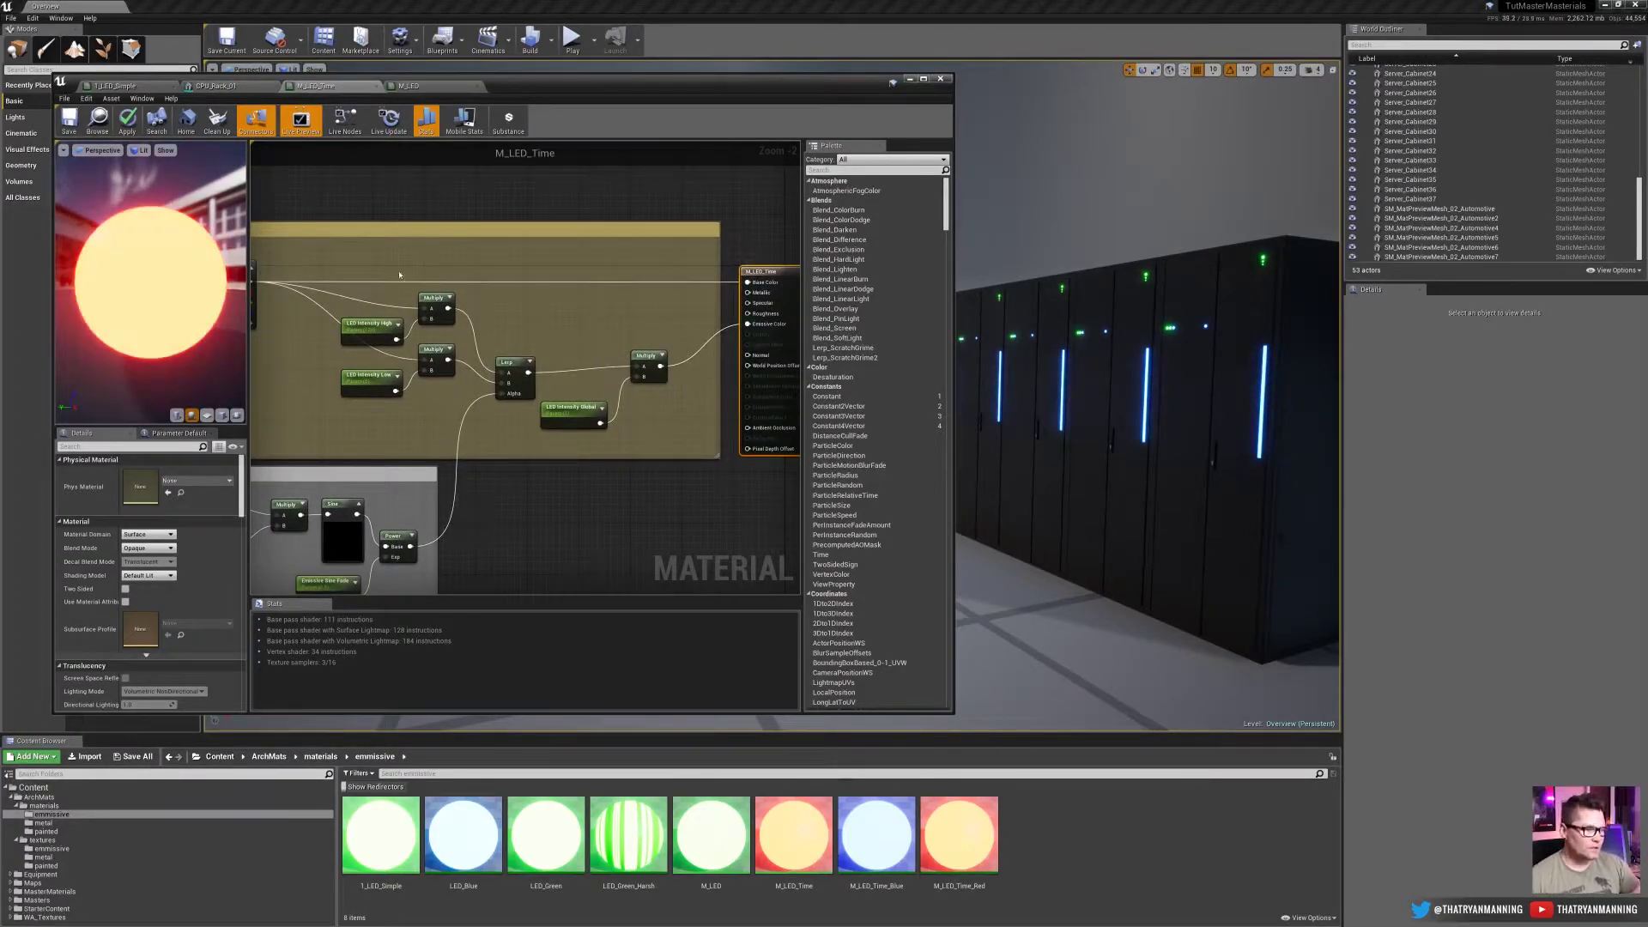
right_click_drag(397, 263, 500, 237)
scroll(500, 243, "up", 1)
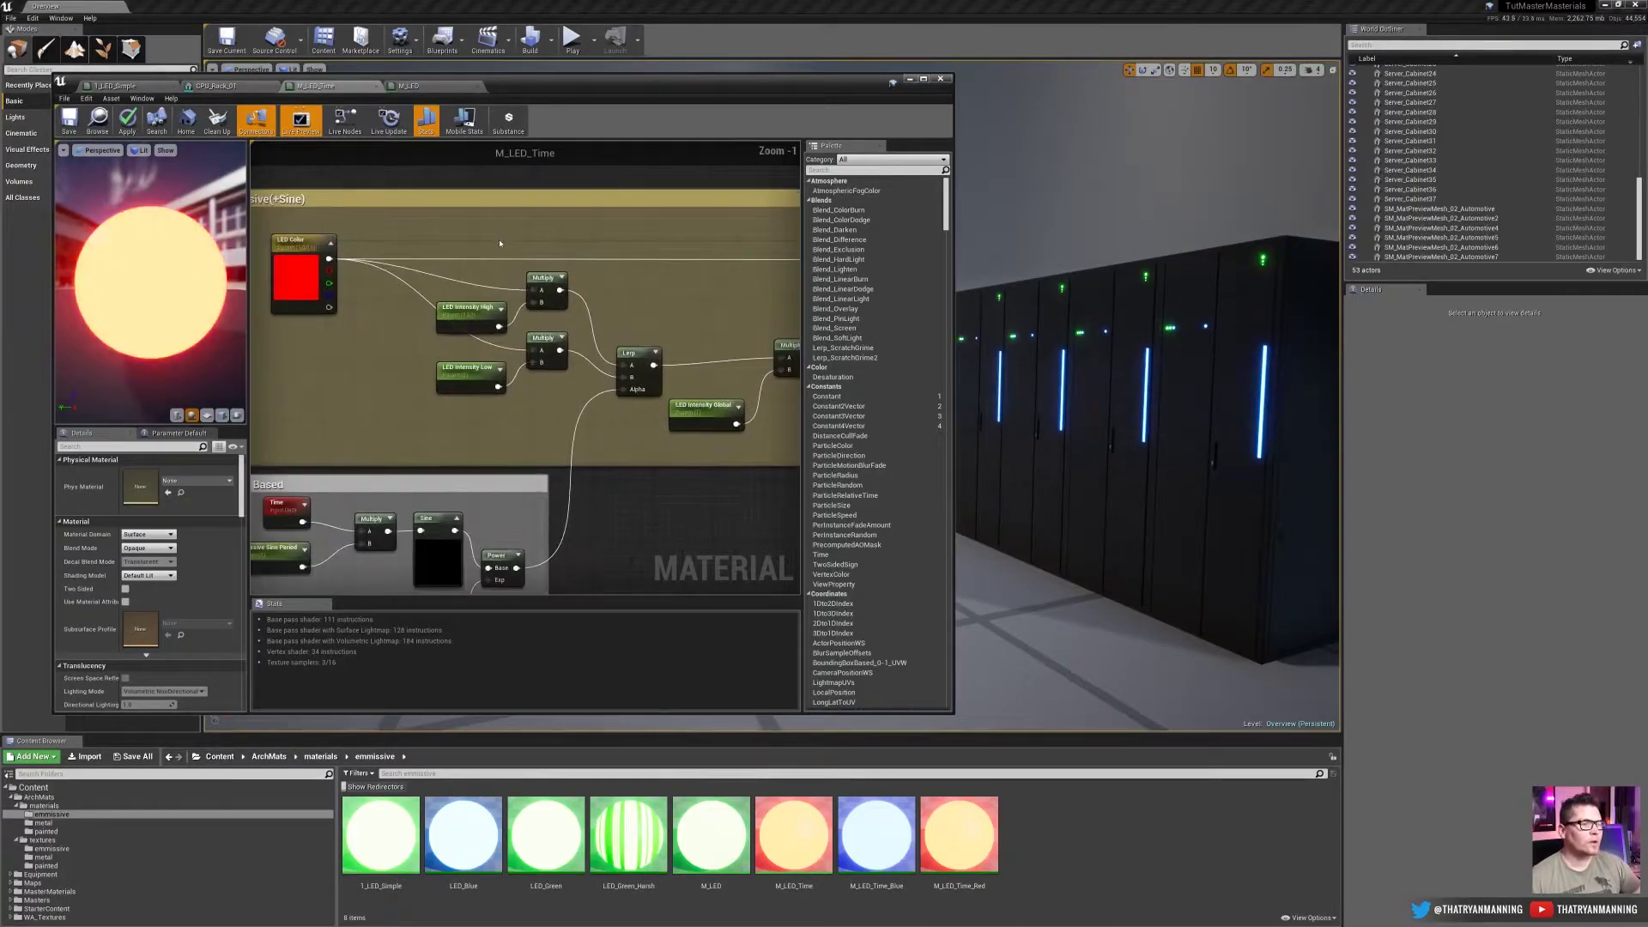
right_click_drag(373, 256, 409, 261)
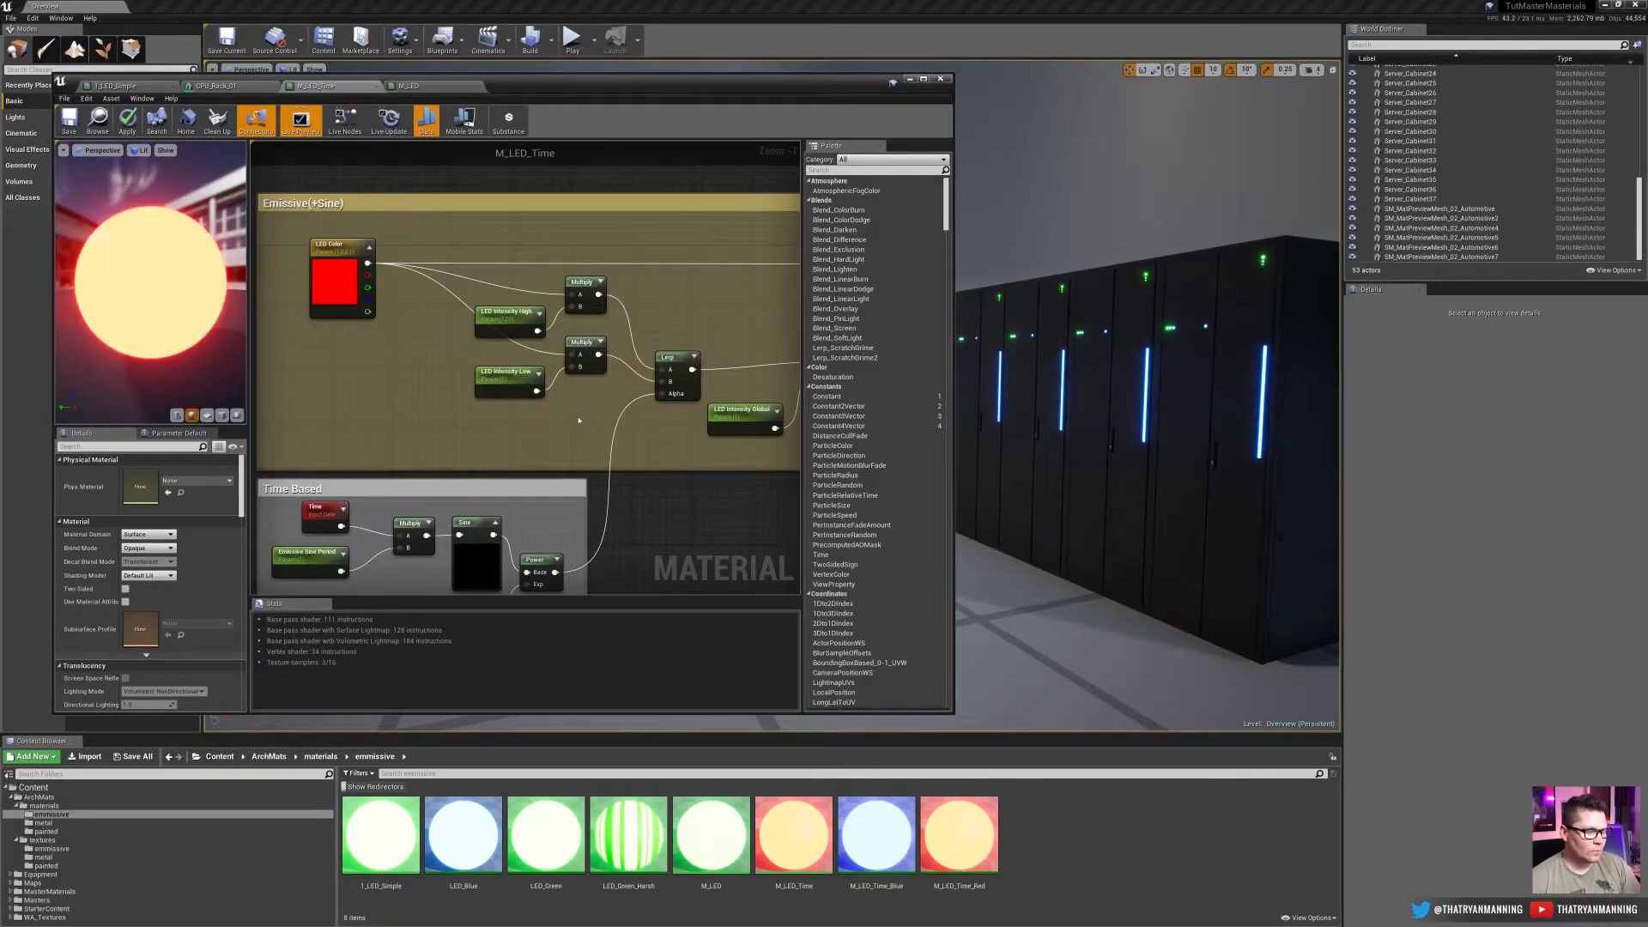
right_click_drag(580, 420, 656, 318)
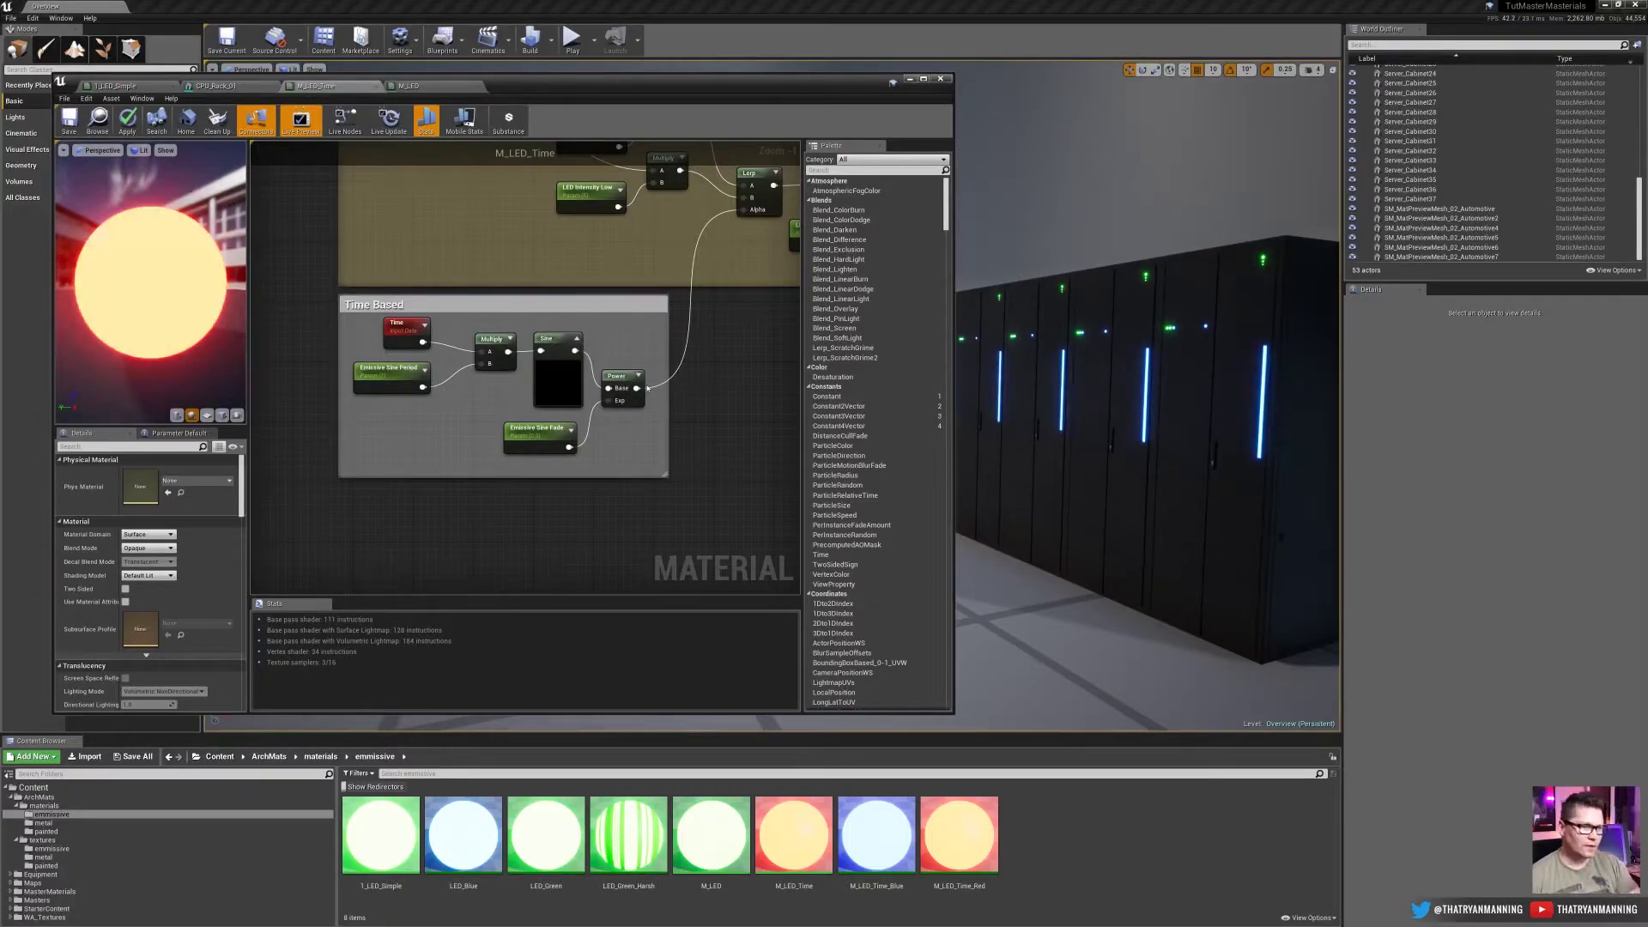
right_click_drag(550, 434, 480, 506)
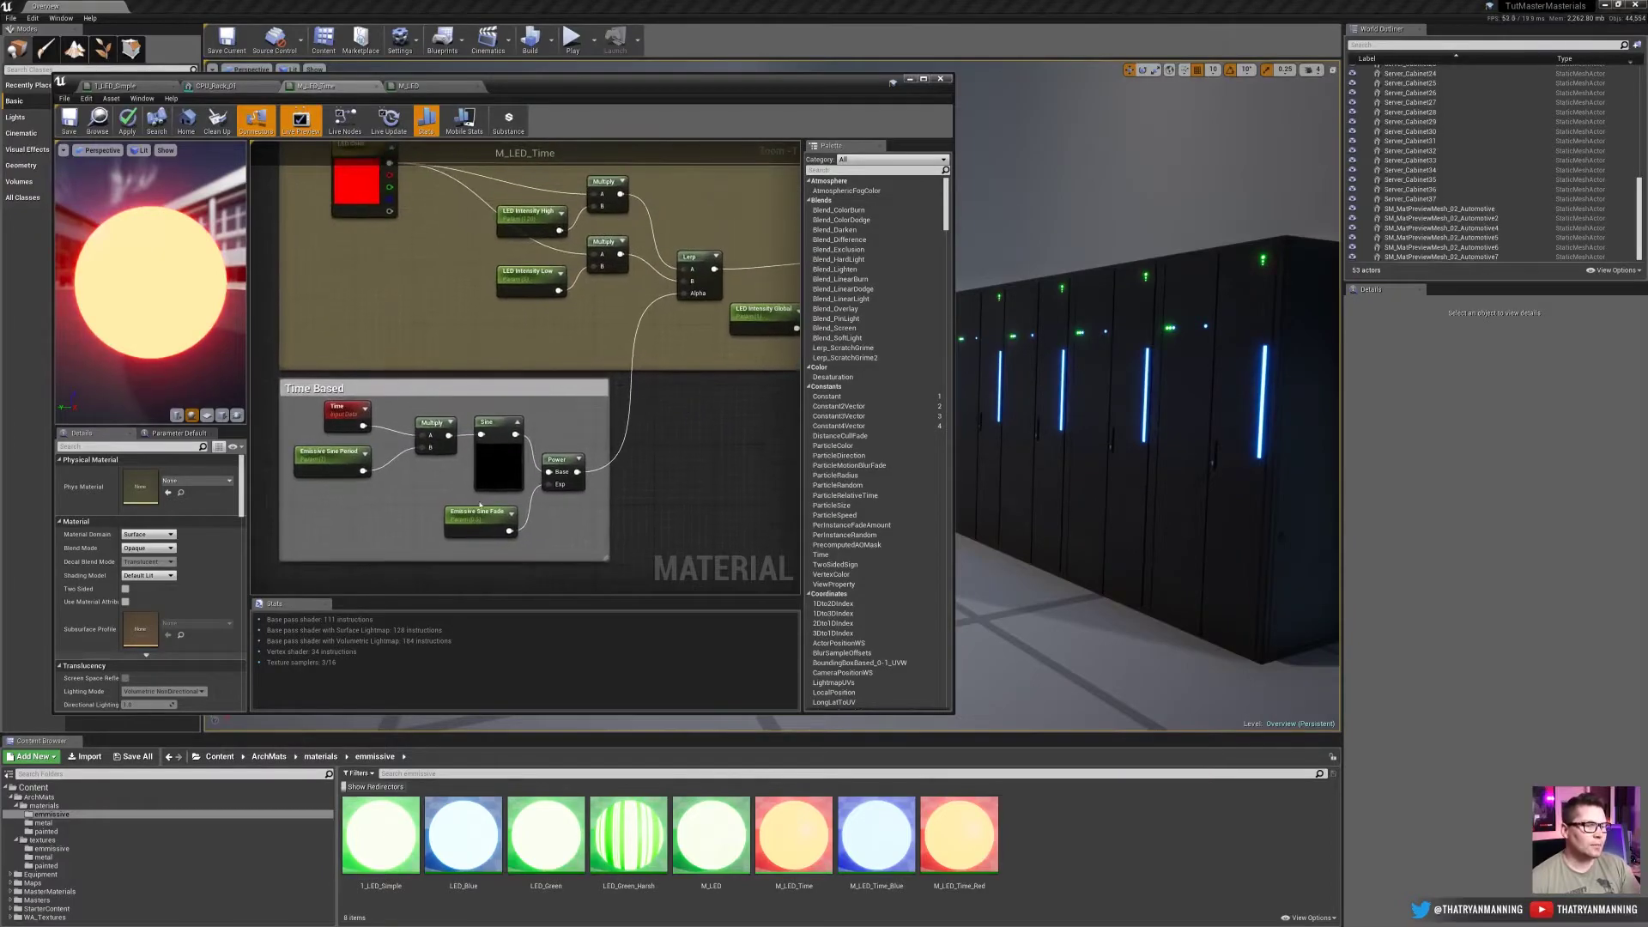
right_click_drag(705, 286, 441, 357)
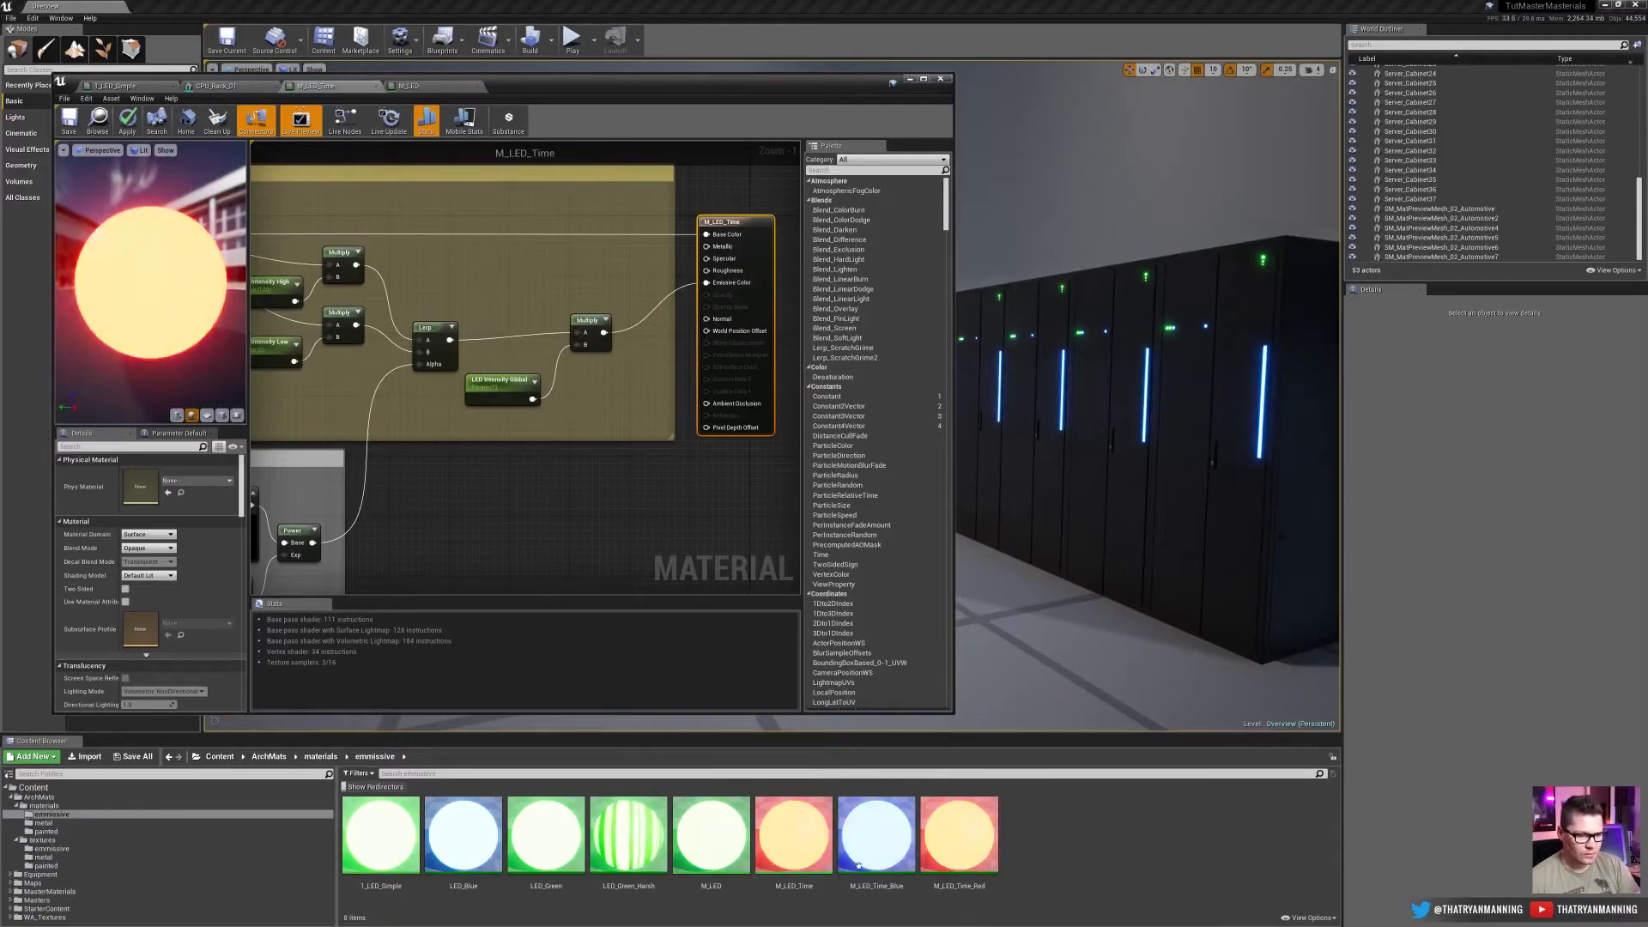
Open M_LED_Time_Red in a detached window and make that window taller and wider
double_click(958, 834)
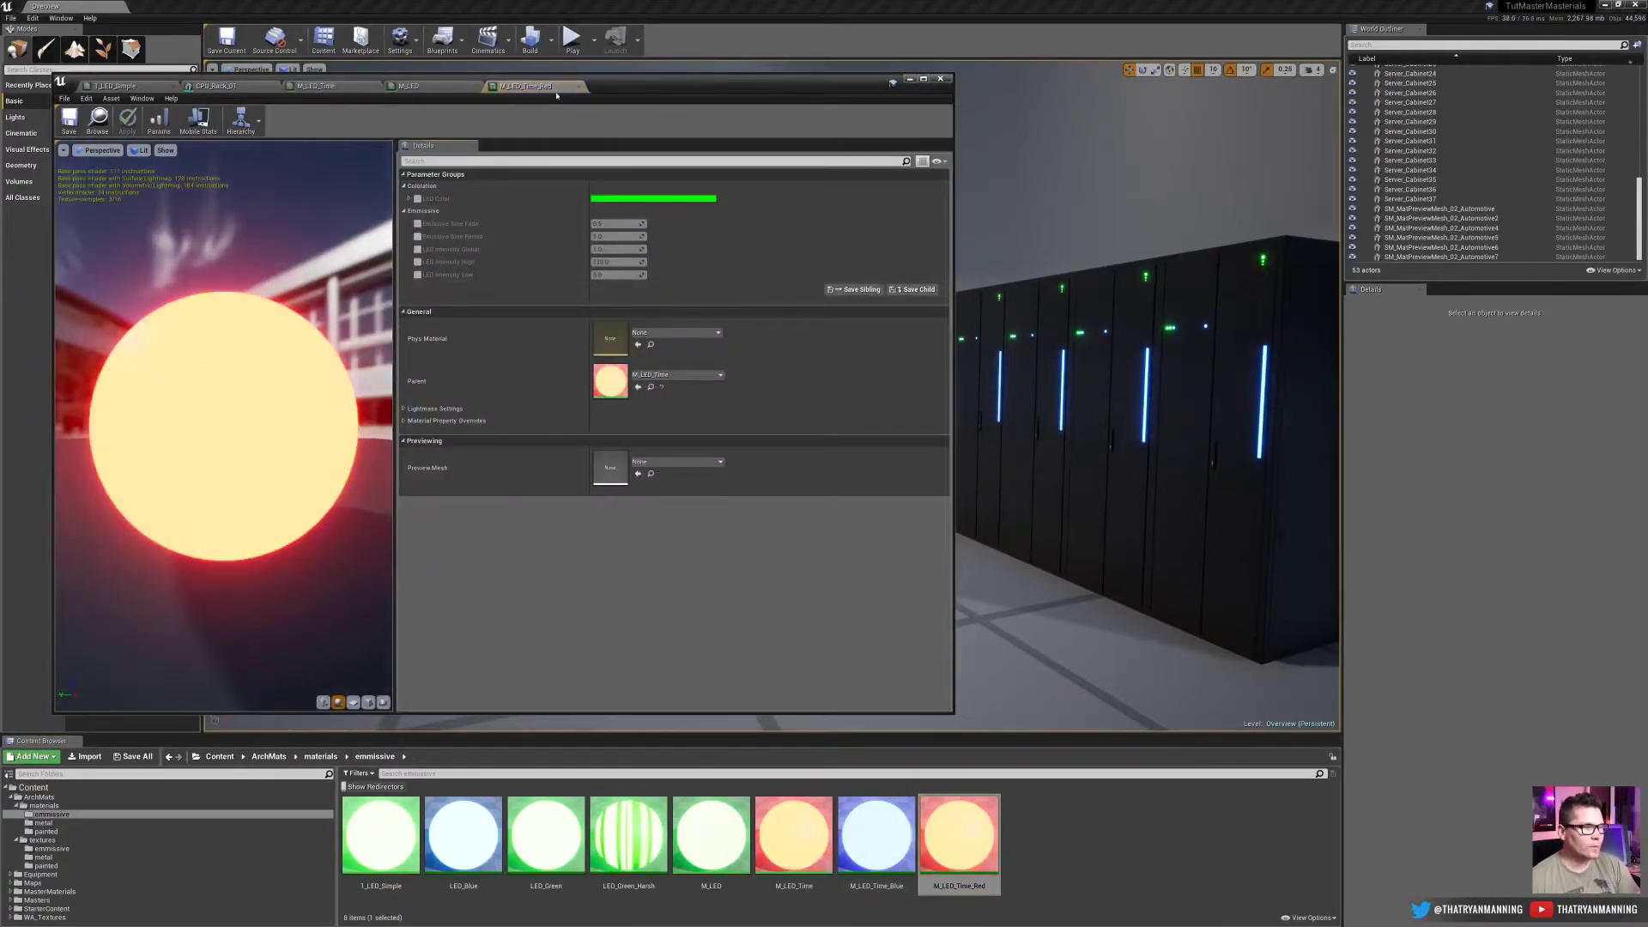
left_click_drag(526, 86, 1222, 118)
left_click_drag(1192, 427, 1191, 724)
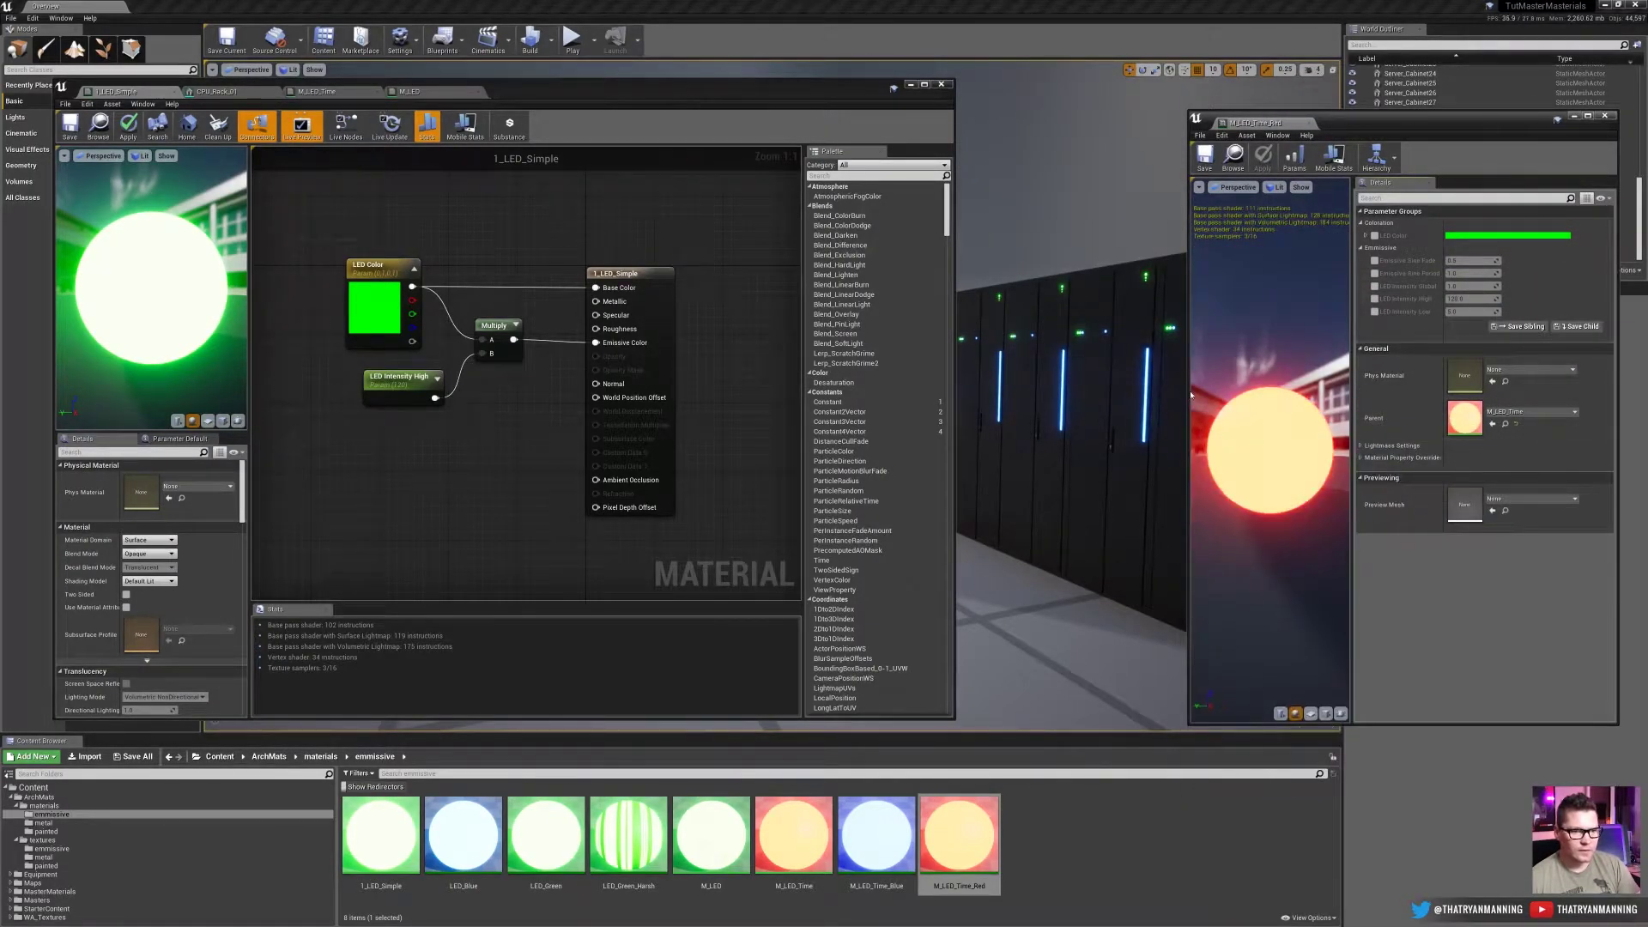
left_click_drag(1190, 559, 938, 558)
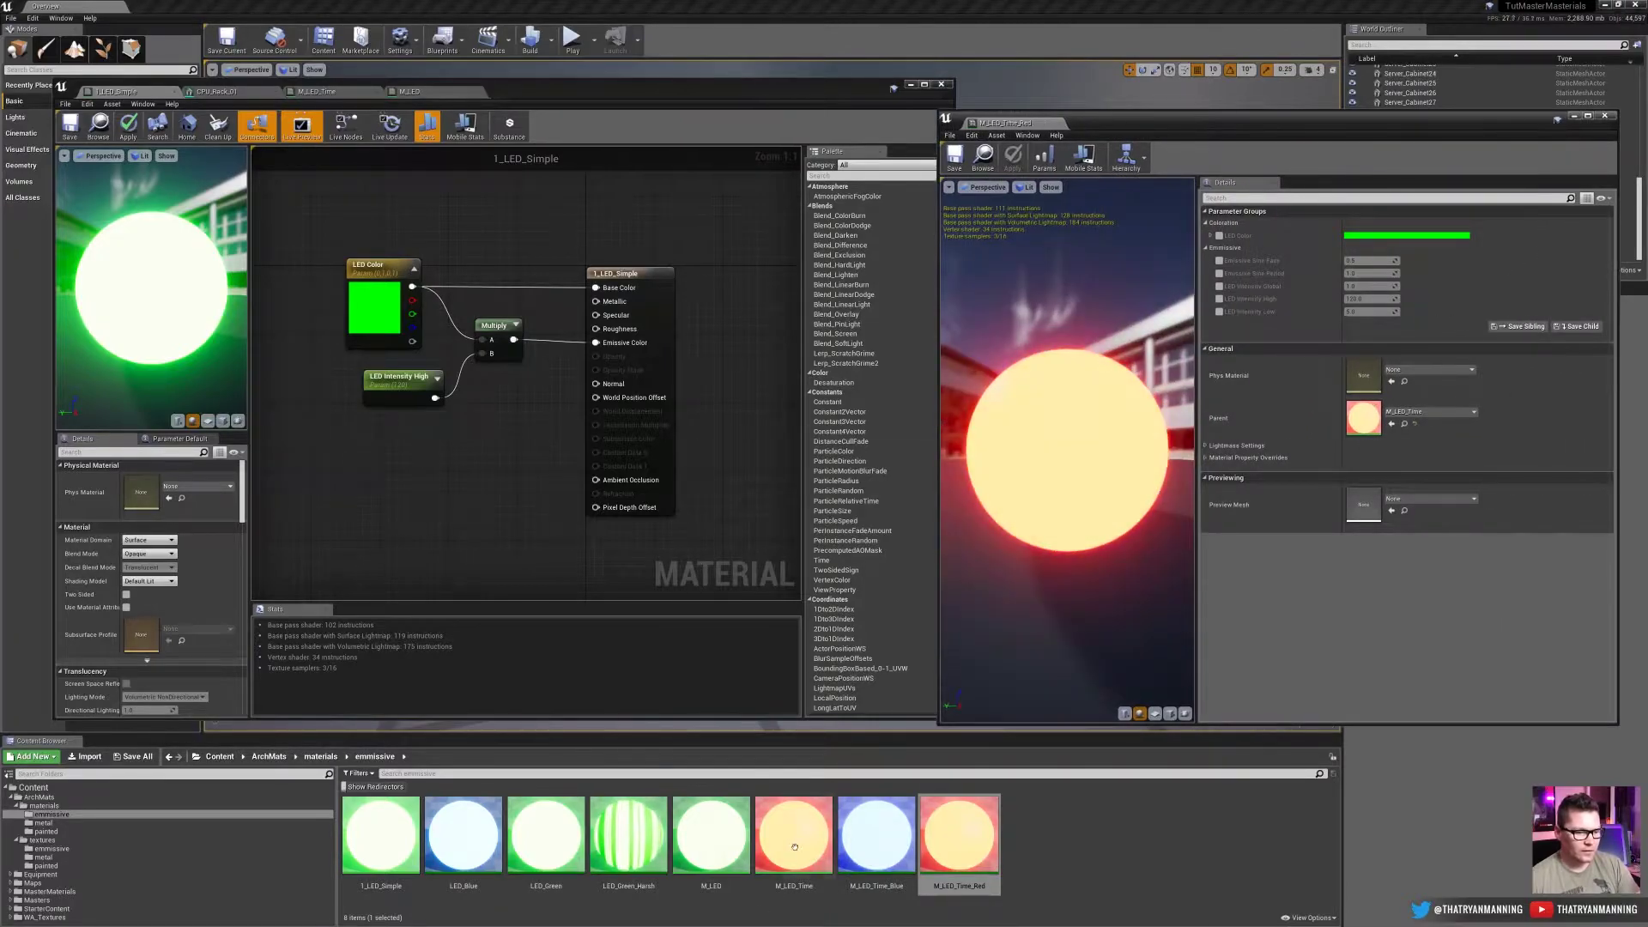
Bring up the M_LED_Time graph zoomed to show both comment groups
left_click(428, 95)
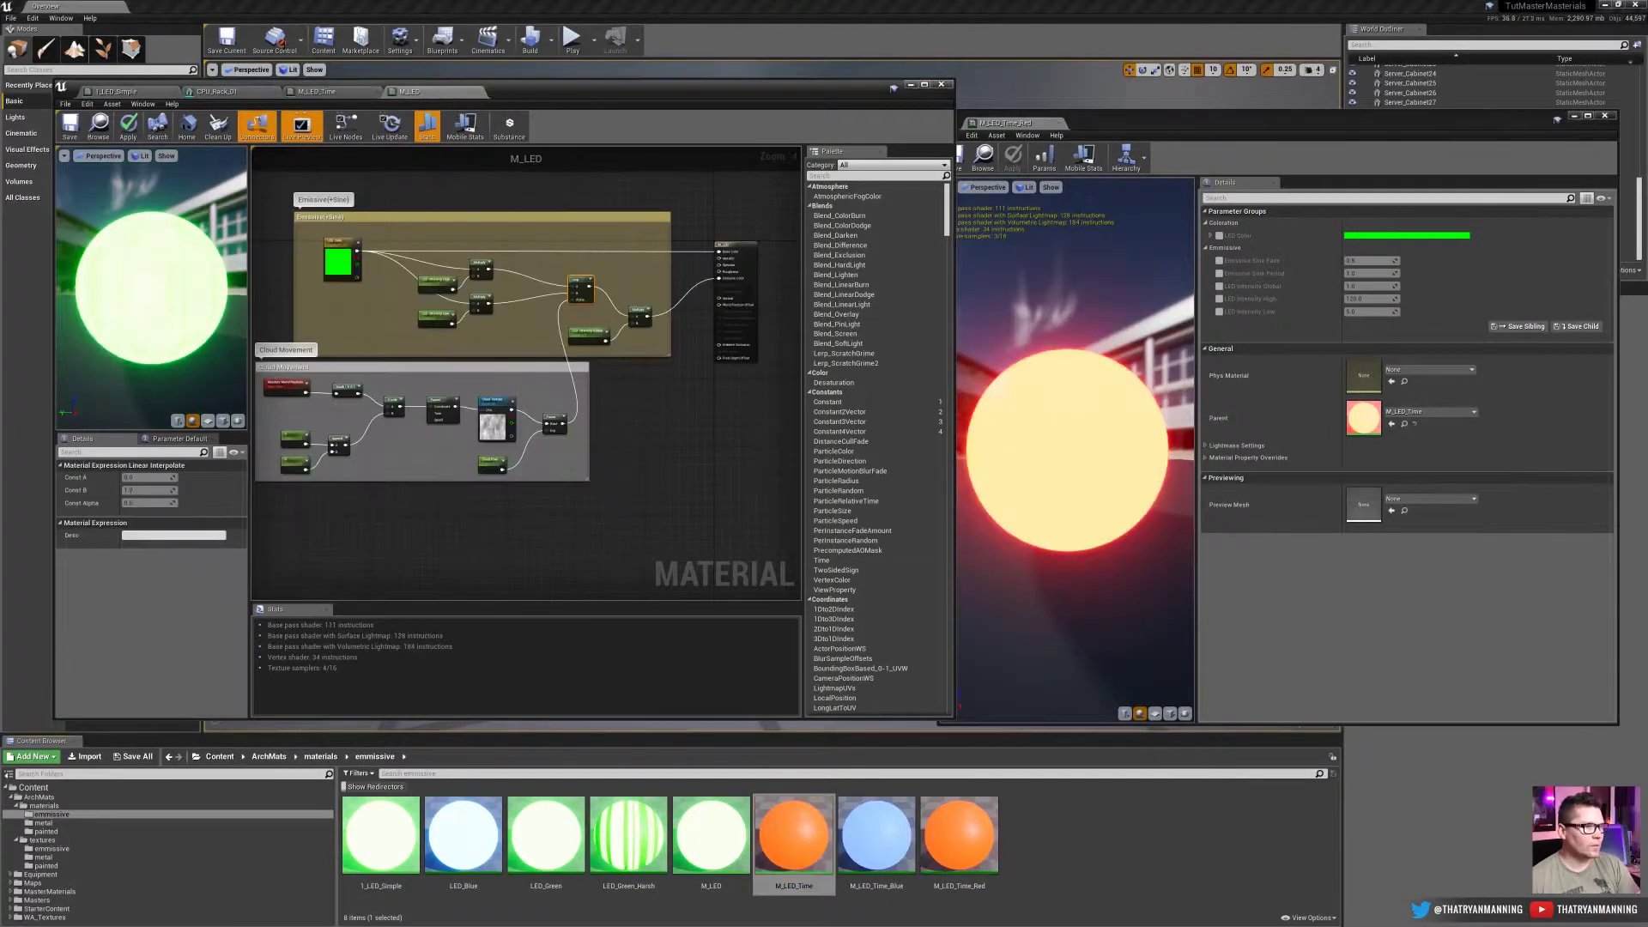
left_click(317, 91)
scroll(518, 332, "up", 3)
scroll(519, 332, "down", 4)
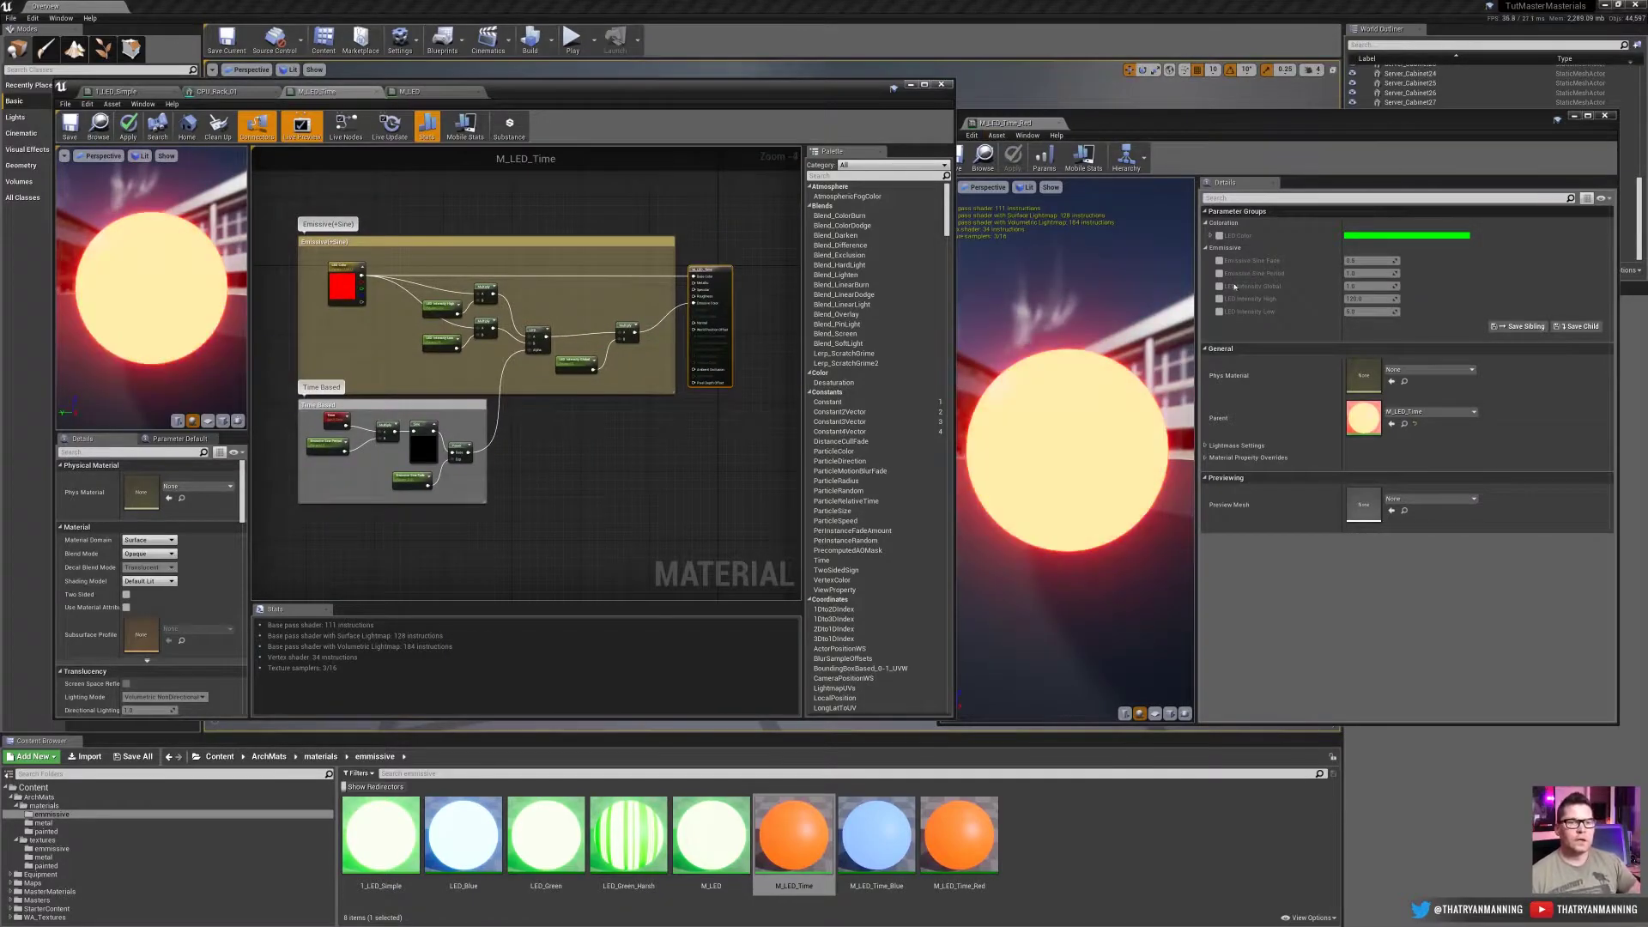
scroll(416, 283, "up", 2)
Preview LED Intensity High at 6, 10 and 120 on M_LED_Time_Red, then clear the High/Low overrides
left_click(304, 283)
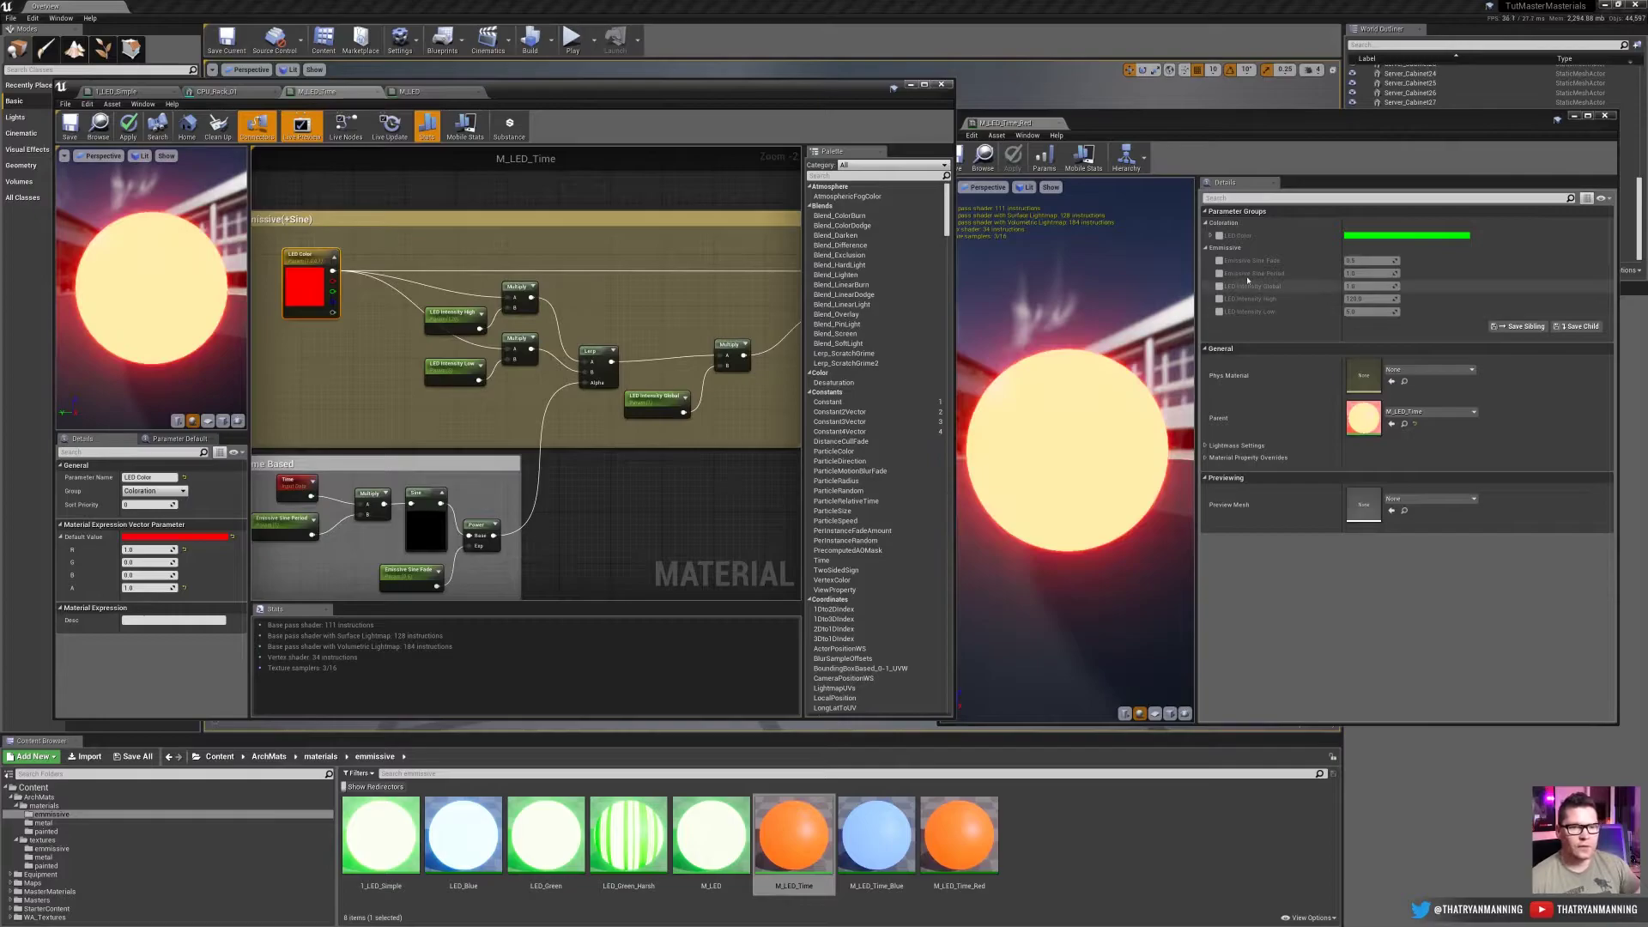
left_click(1220, 299)
left_click(1220, 312)
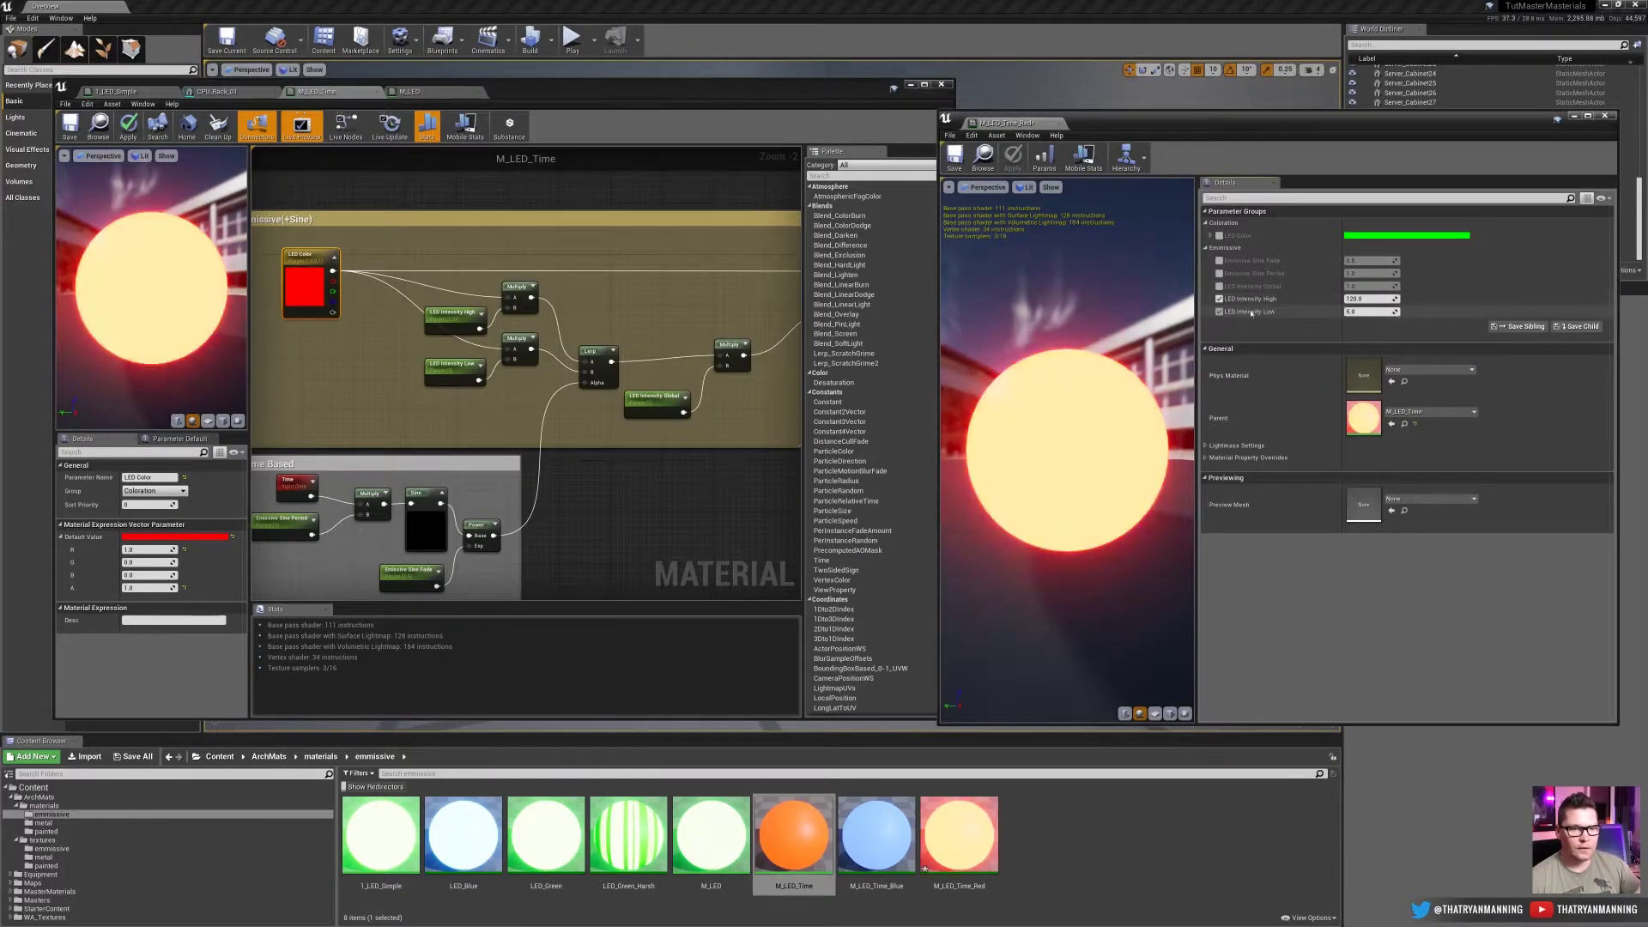
left_click(1371, 298)
type("6")
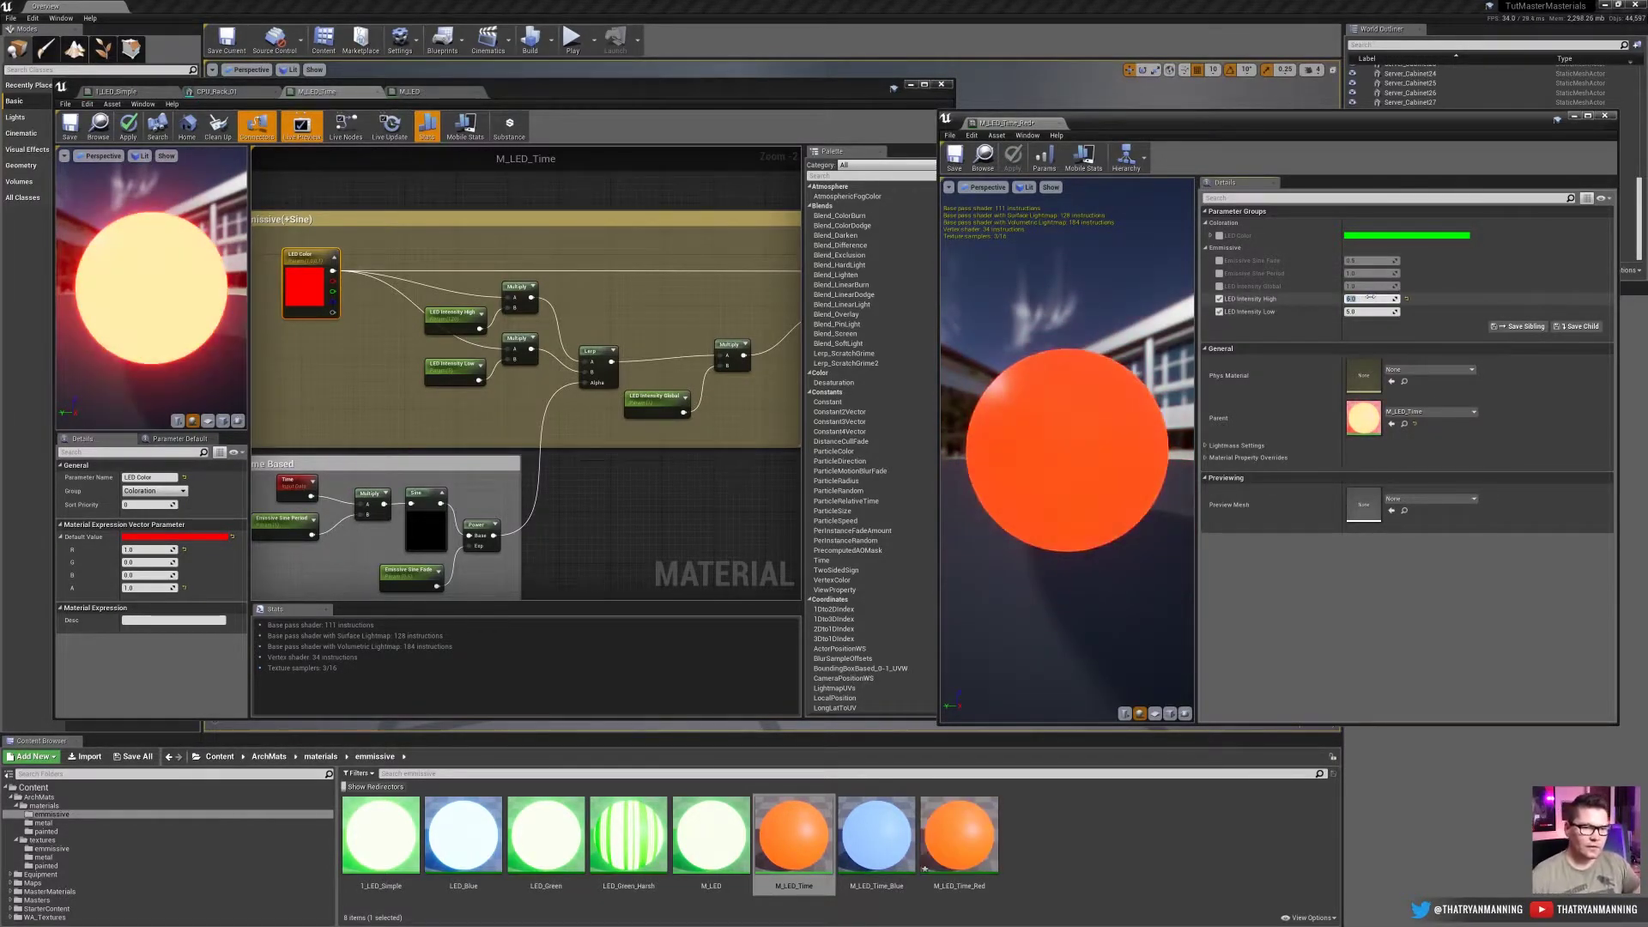
key("Return")
type("10")
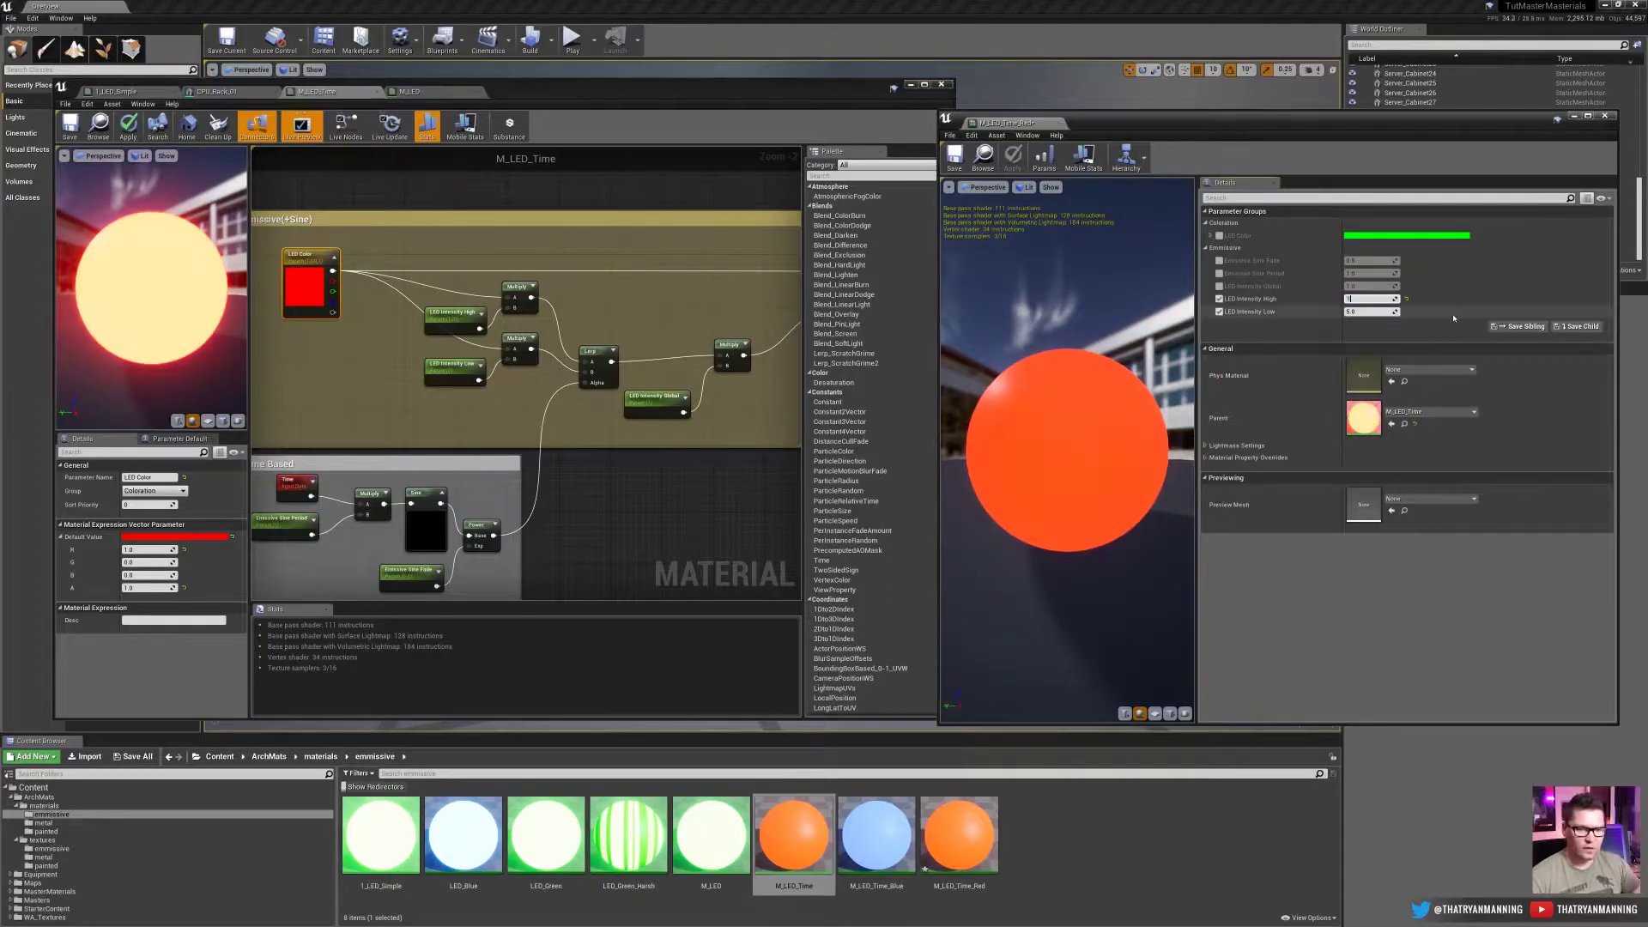
key("Return")
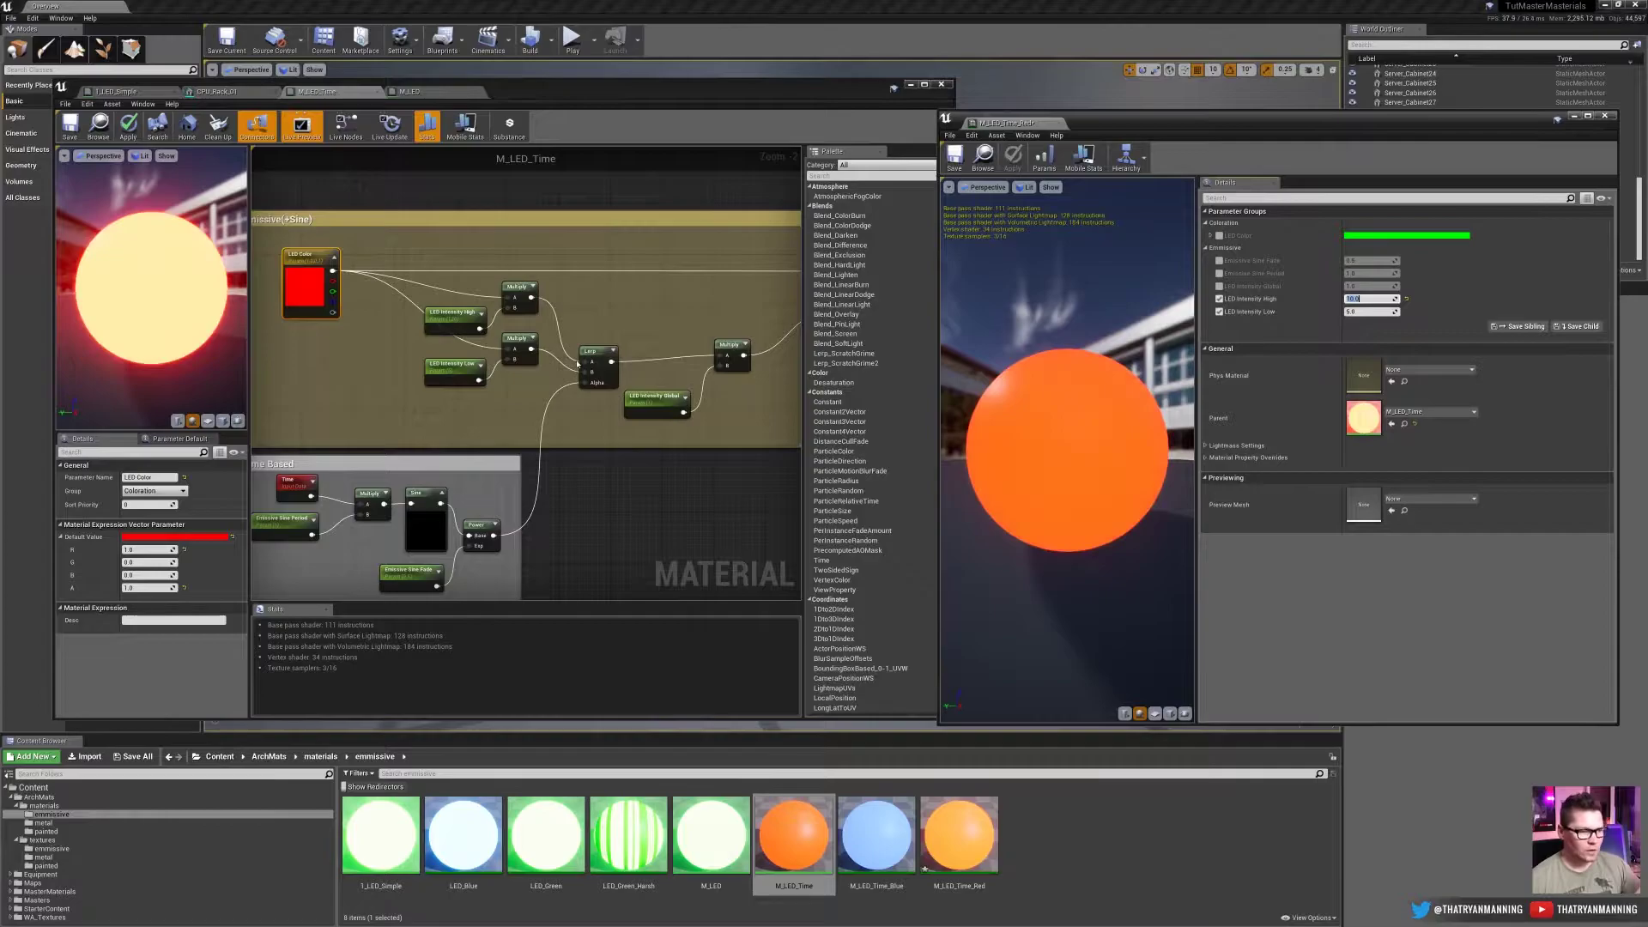
type("120")
key("Return")
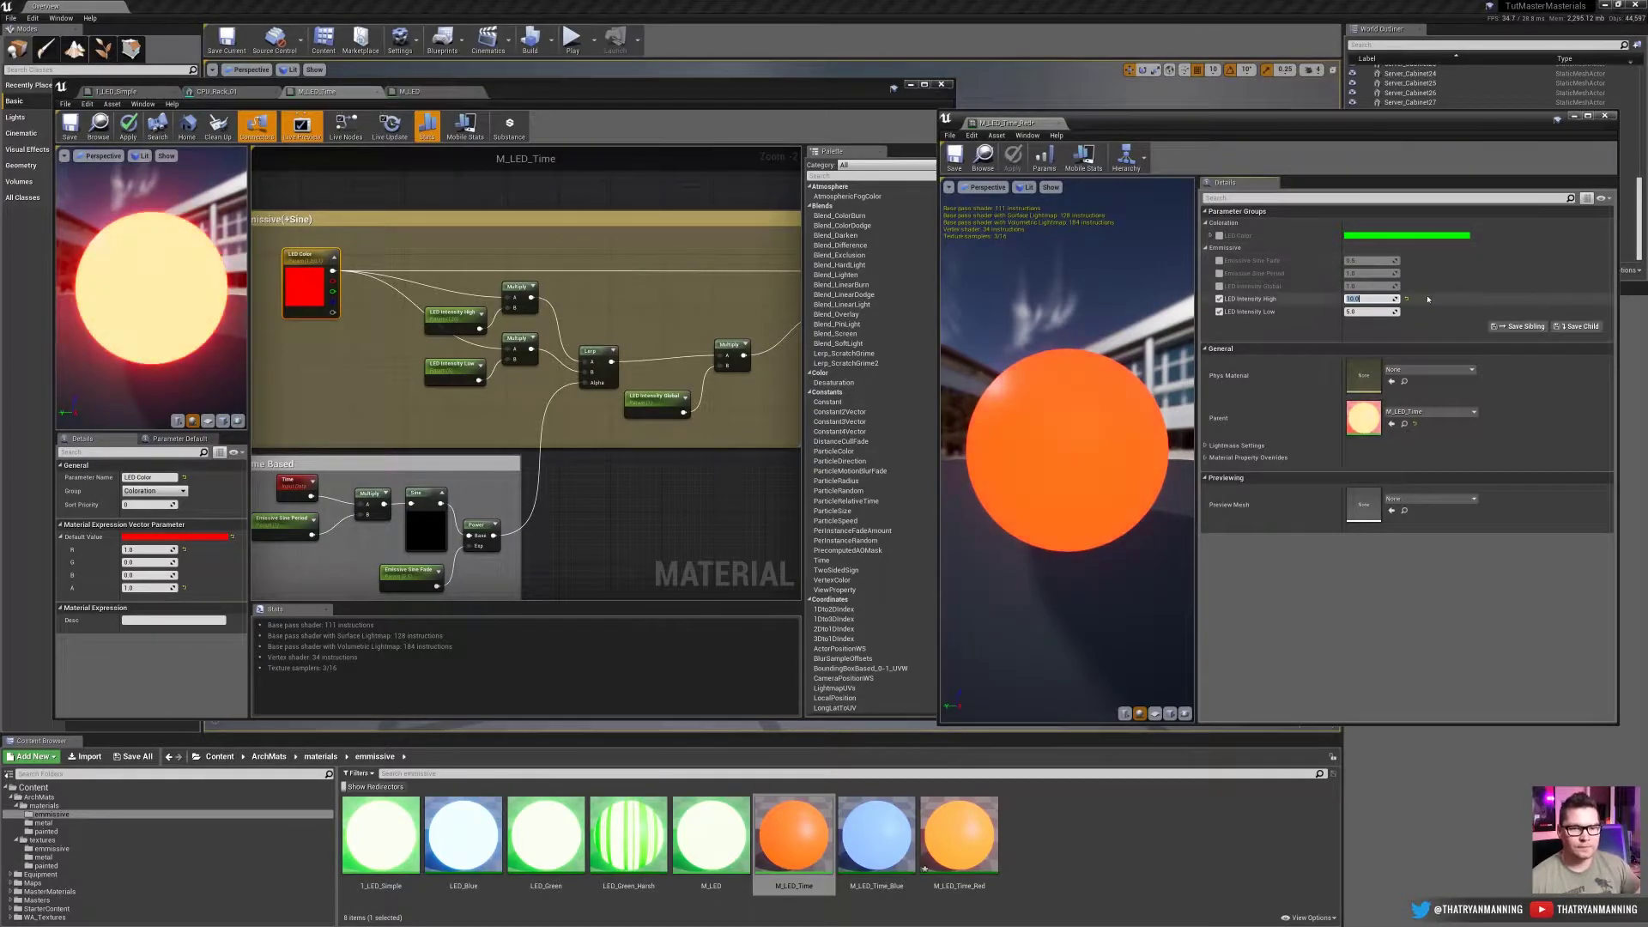
left_click(1220, 298)
left_click(1220, 312)
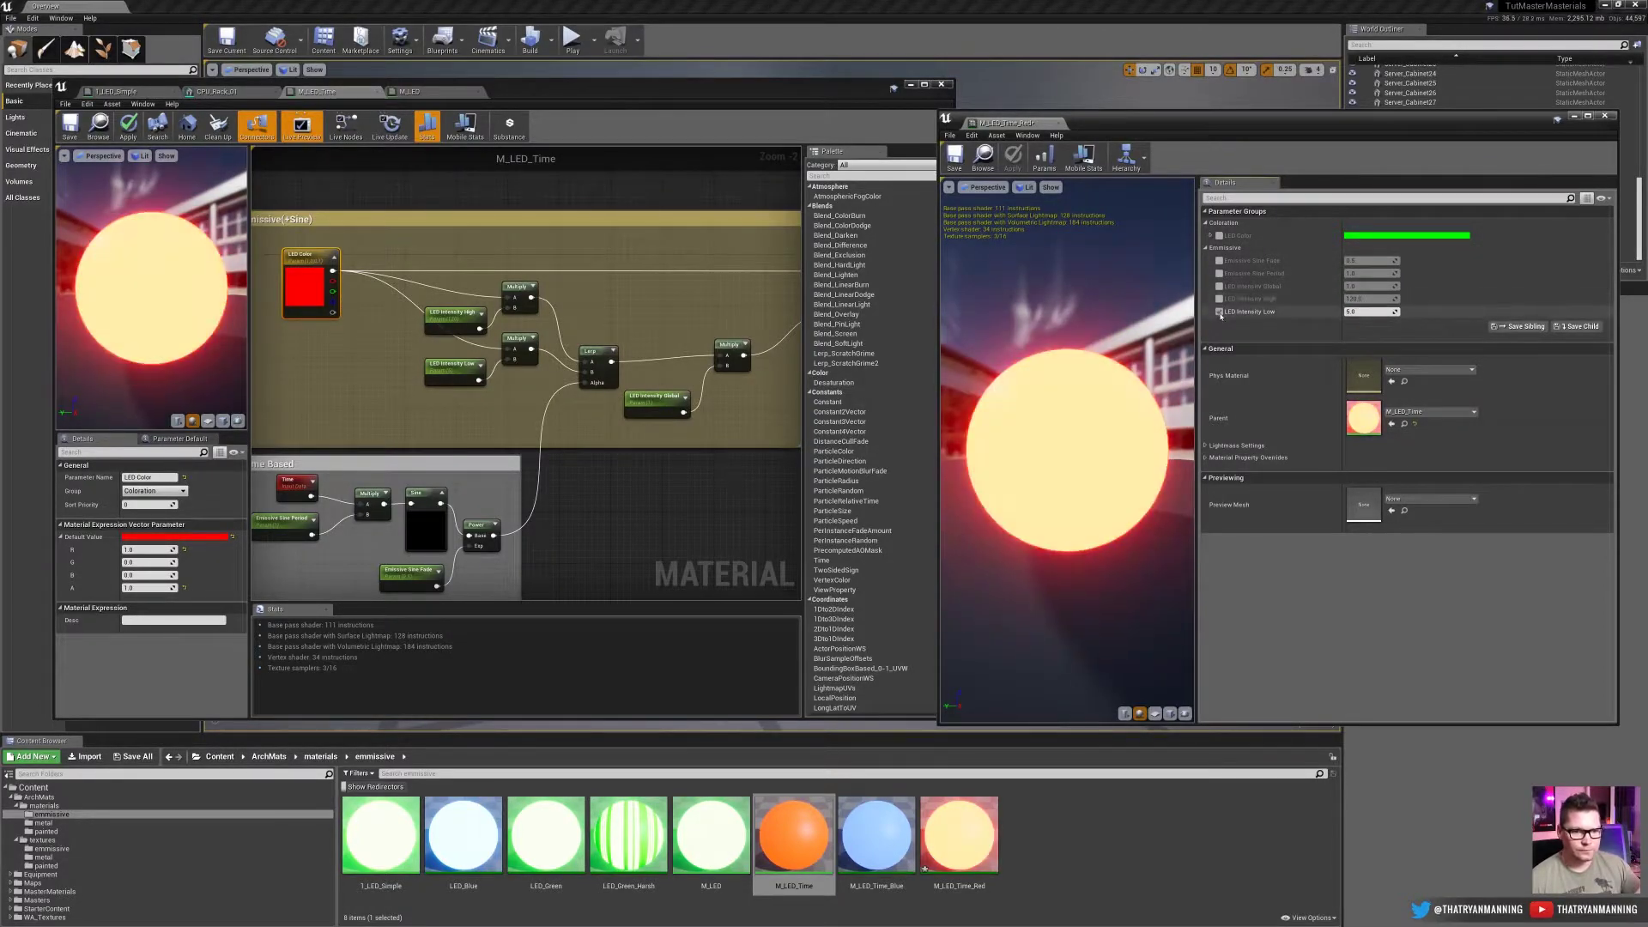
Try LED Intensity Global near 0.5 and new Emissive Sine Fade and Period values, then reset them
left_click_drag(1370, 286, 1354, 286)
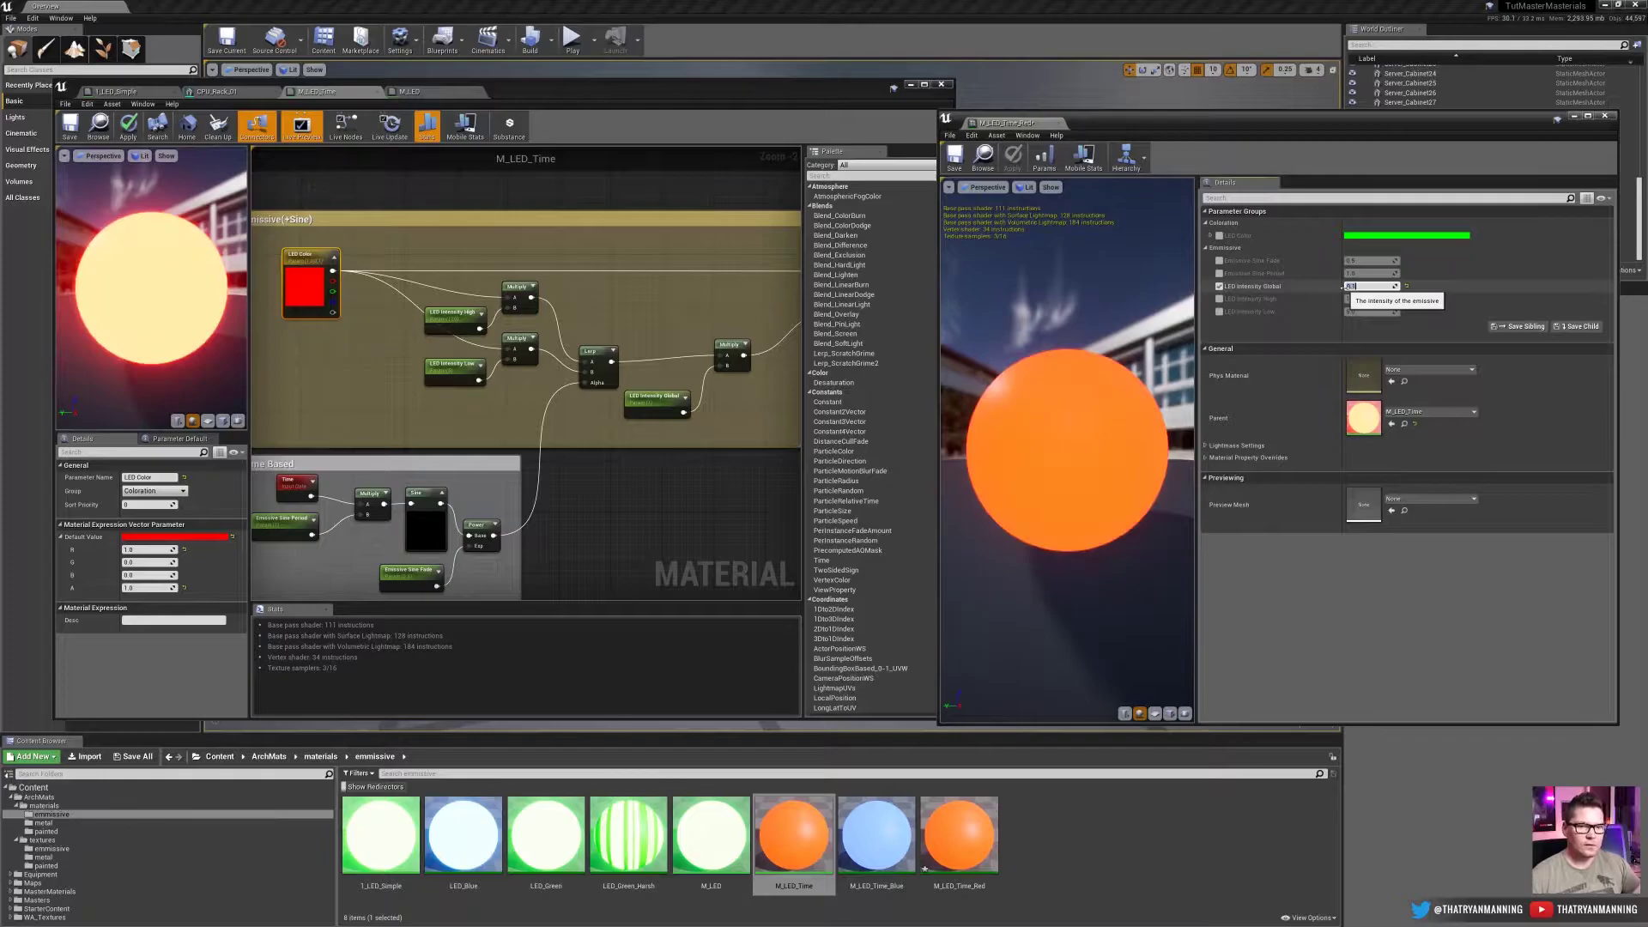
left_click(1406, 286)
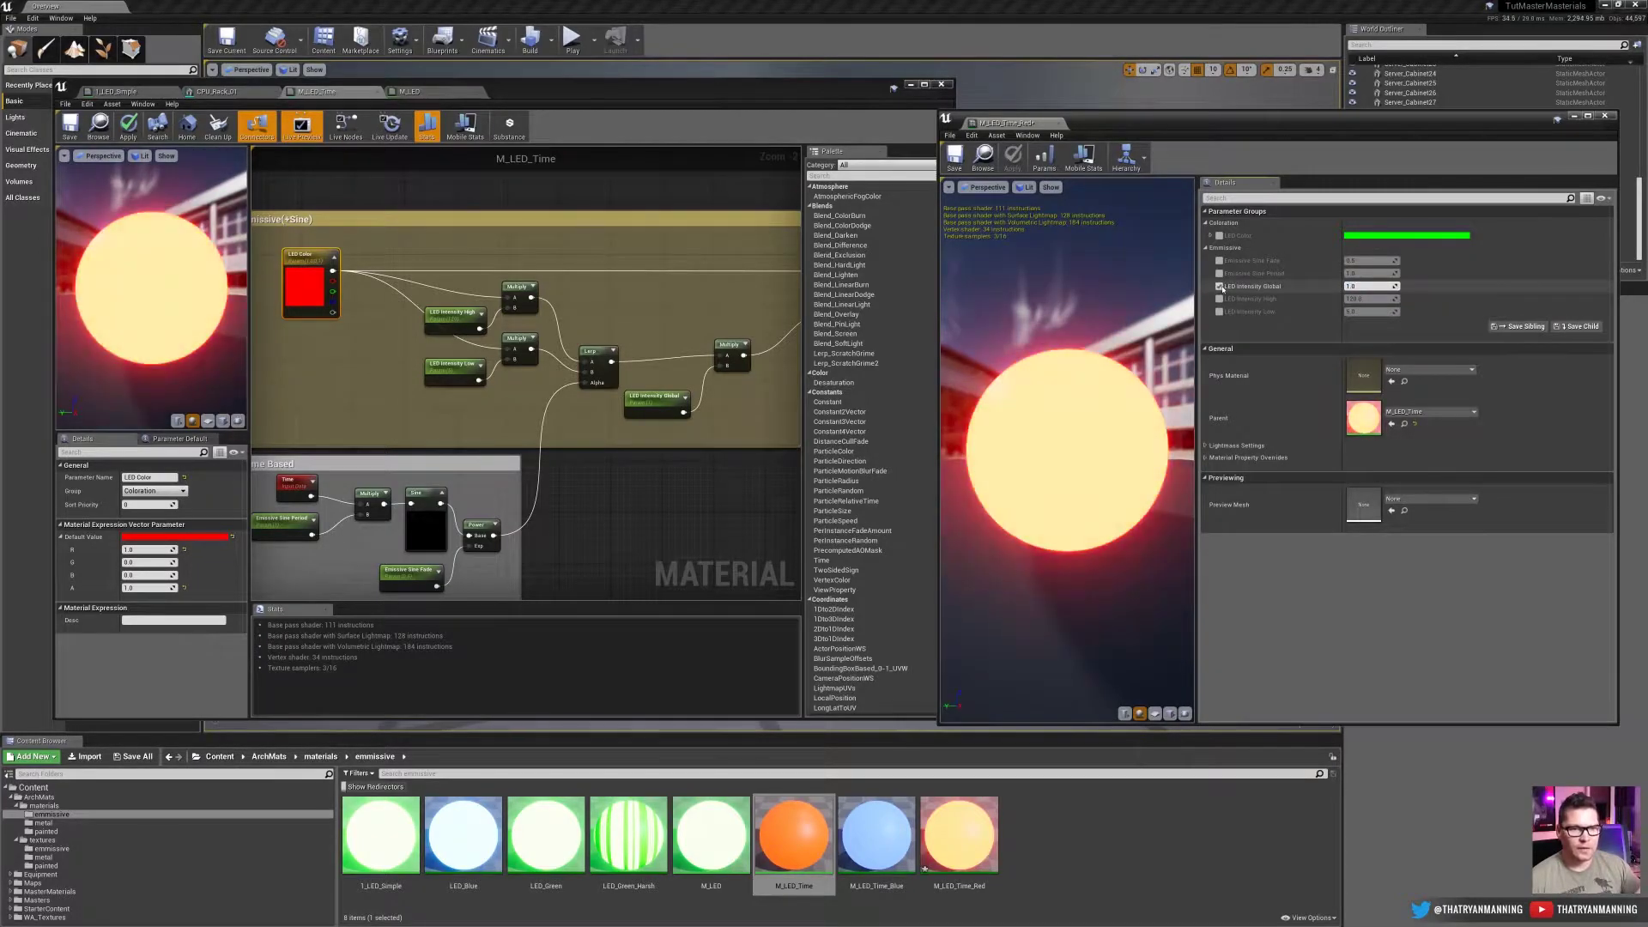
left_click(1344, 261)
left_click(1365, 260)
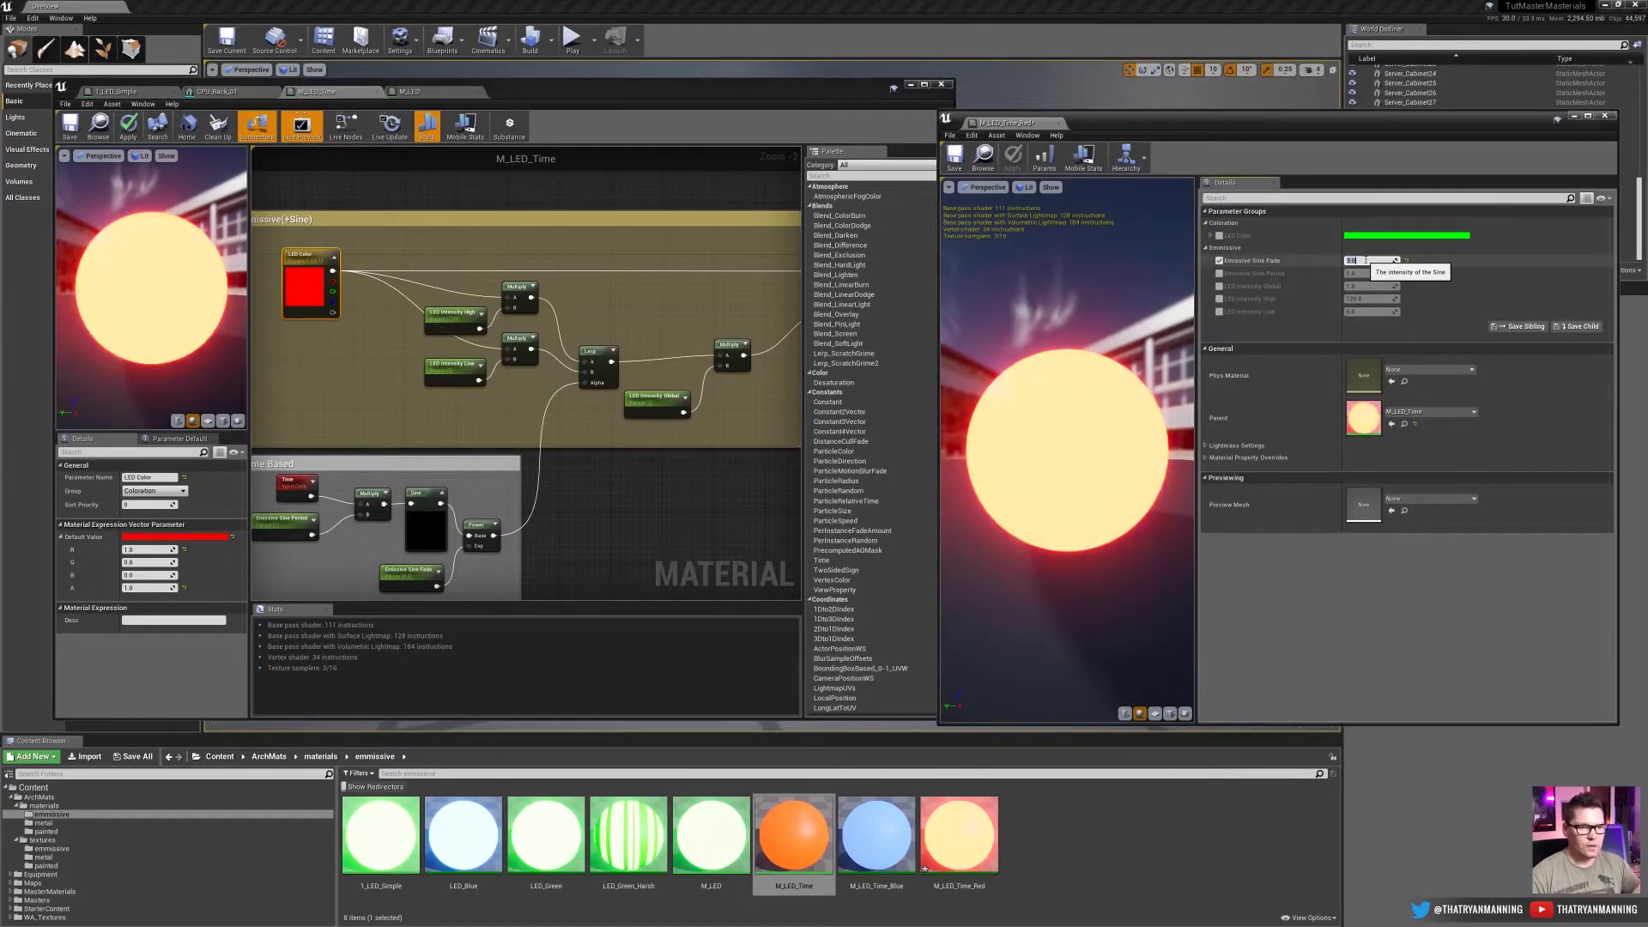
left_click(1219, 273)
left_click(1371, 273)
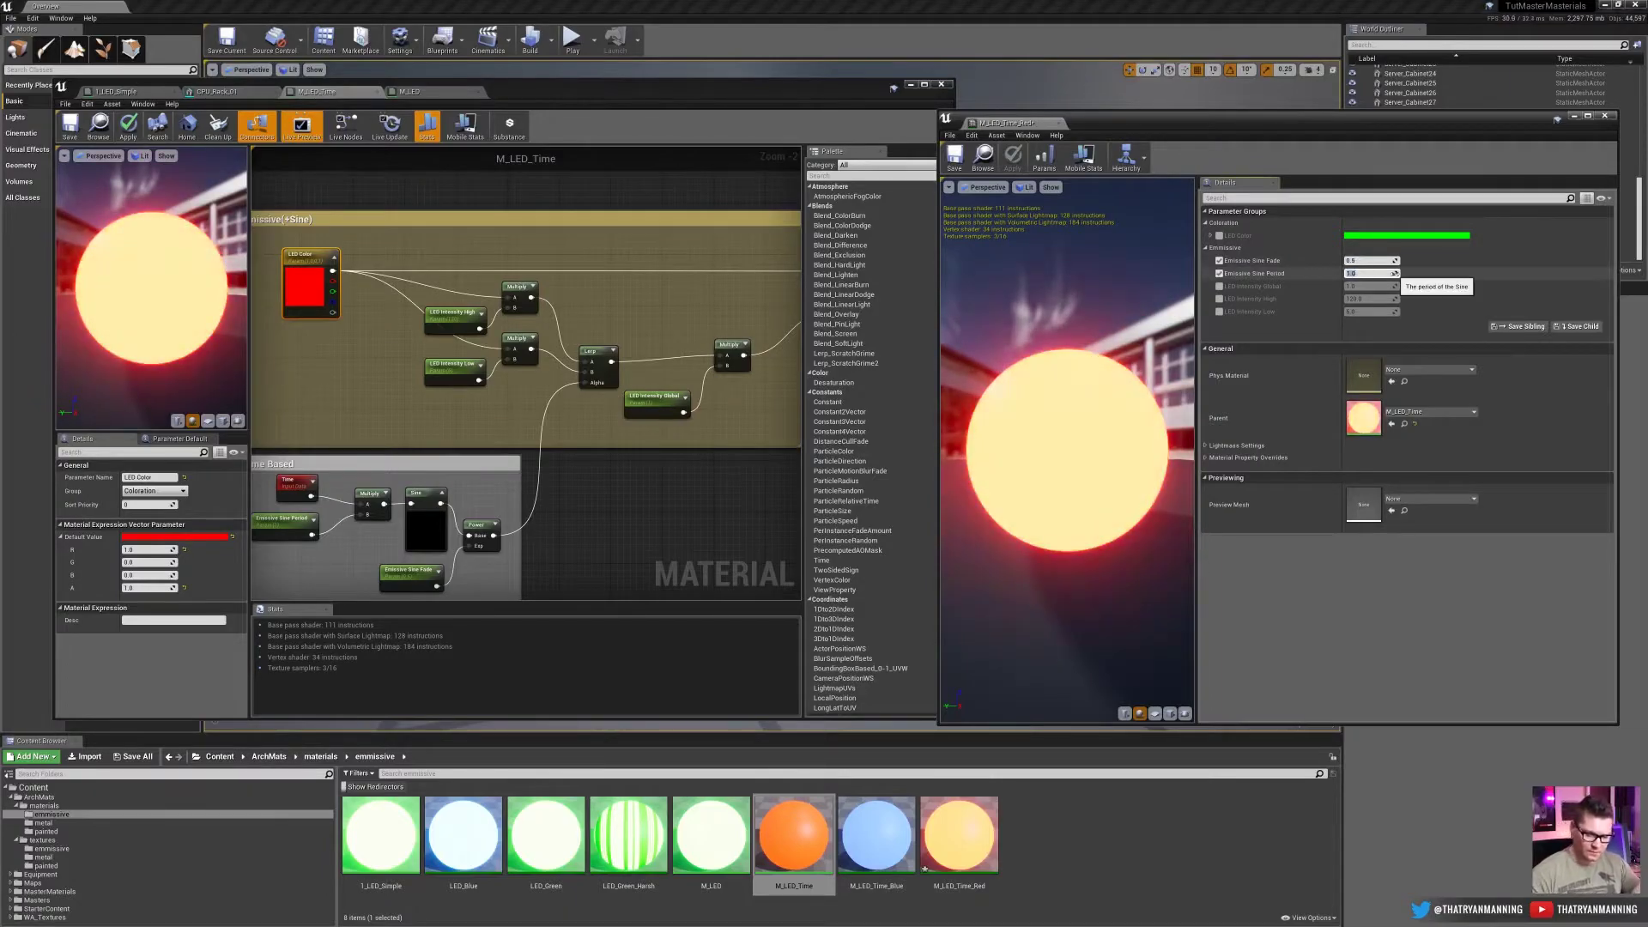
type("10.0")
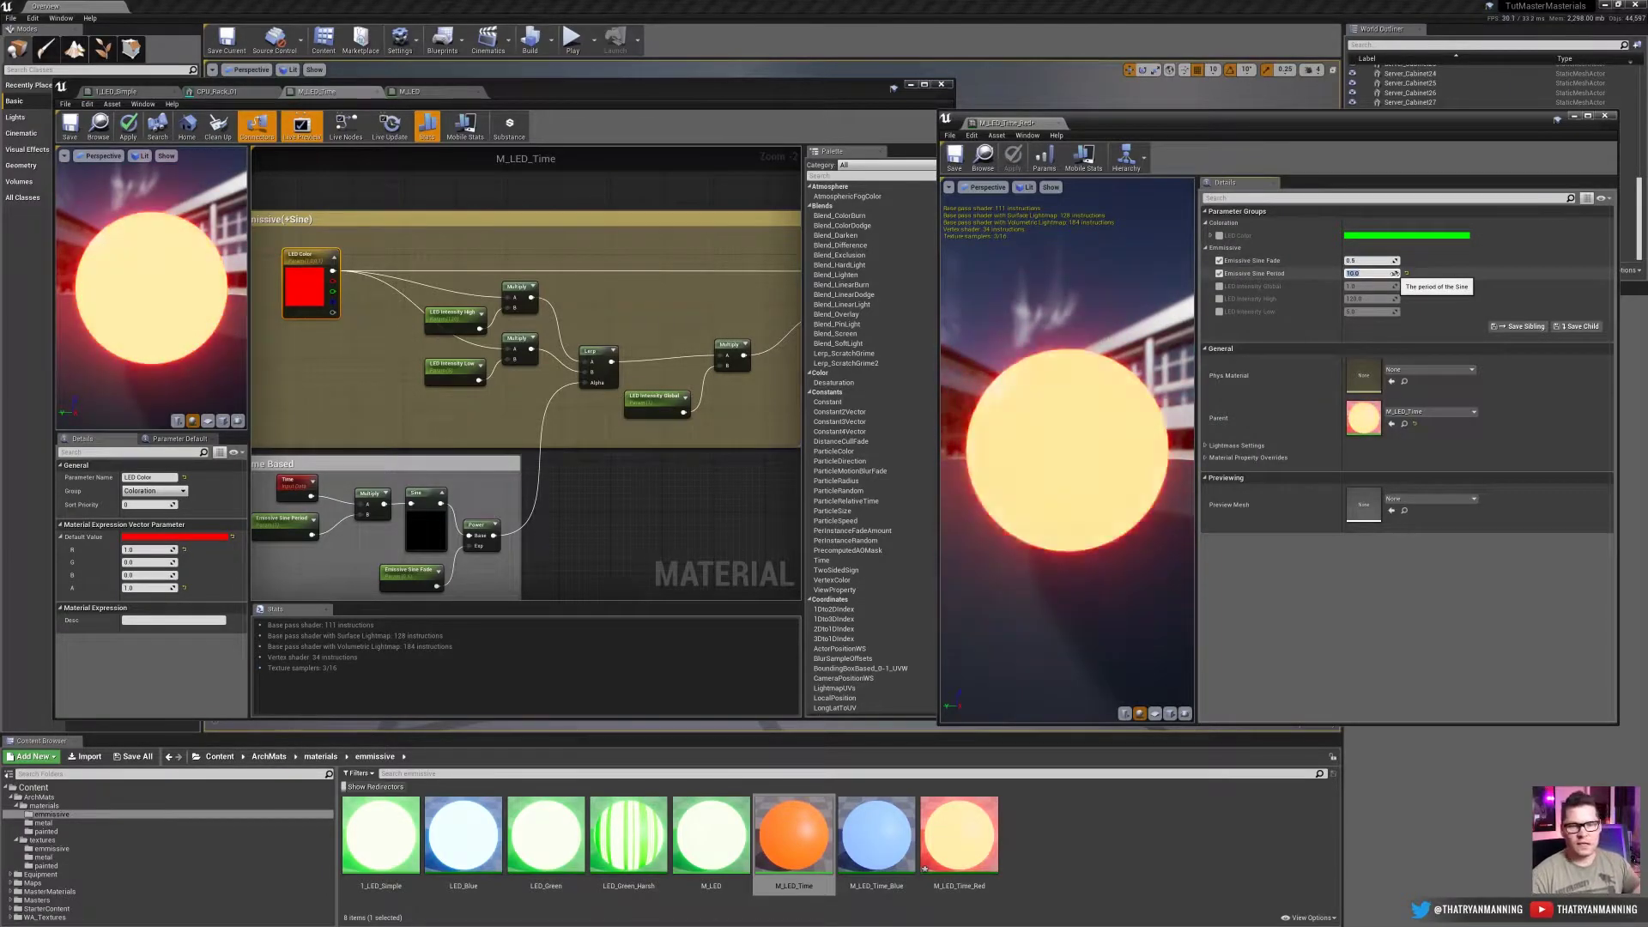
type("0.1")
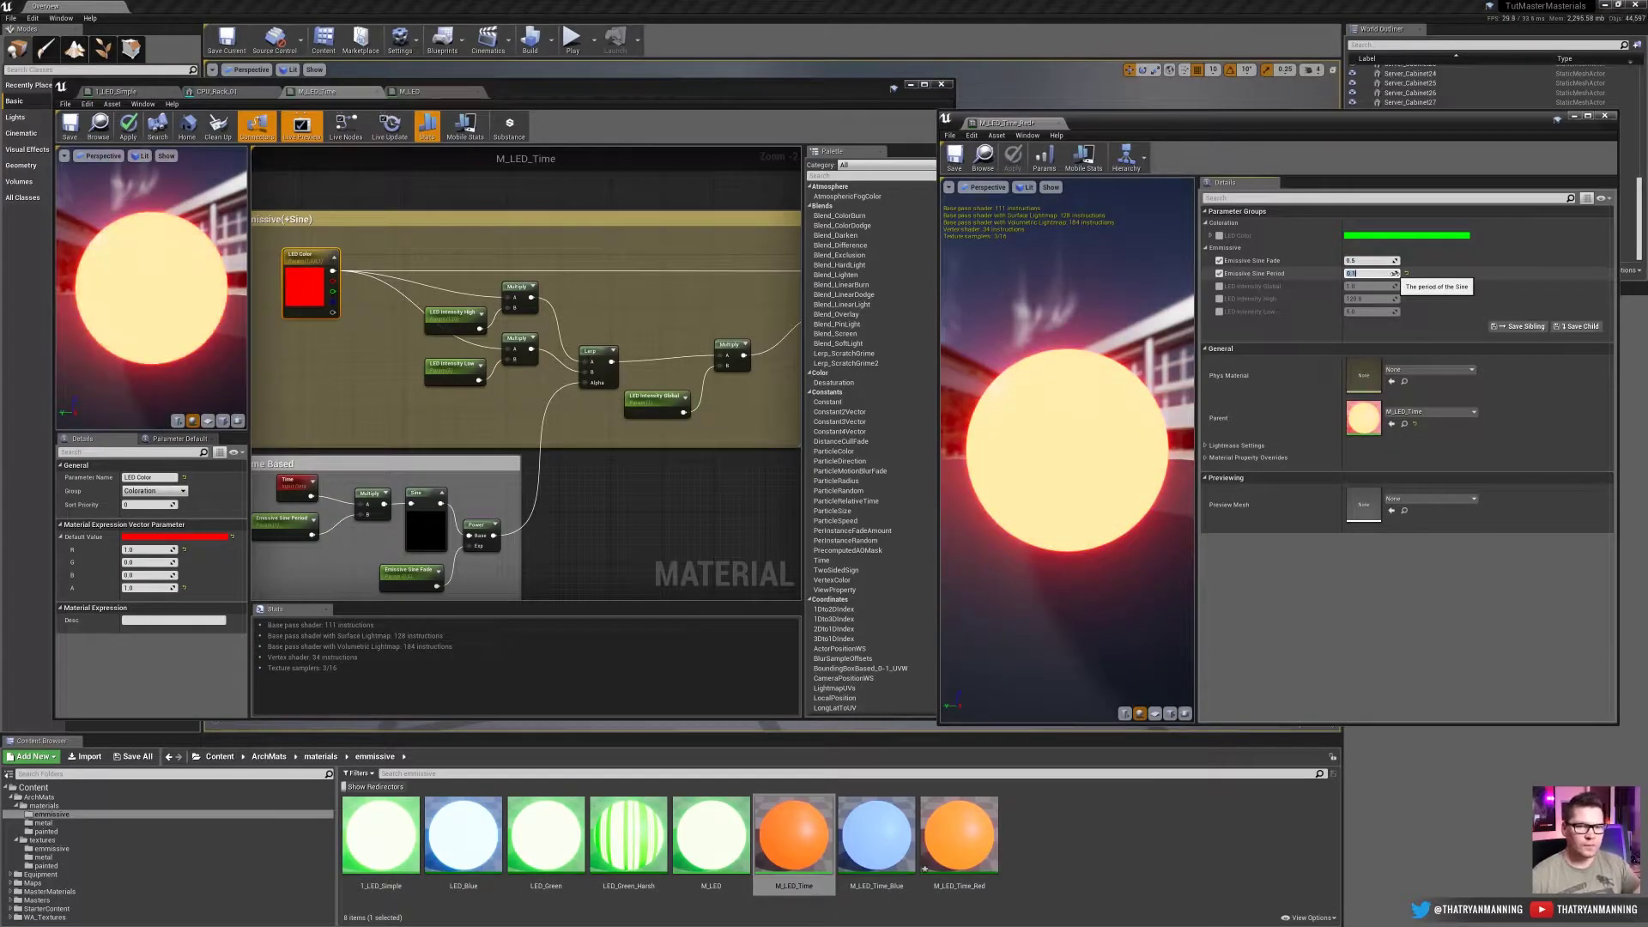
type("1.0")
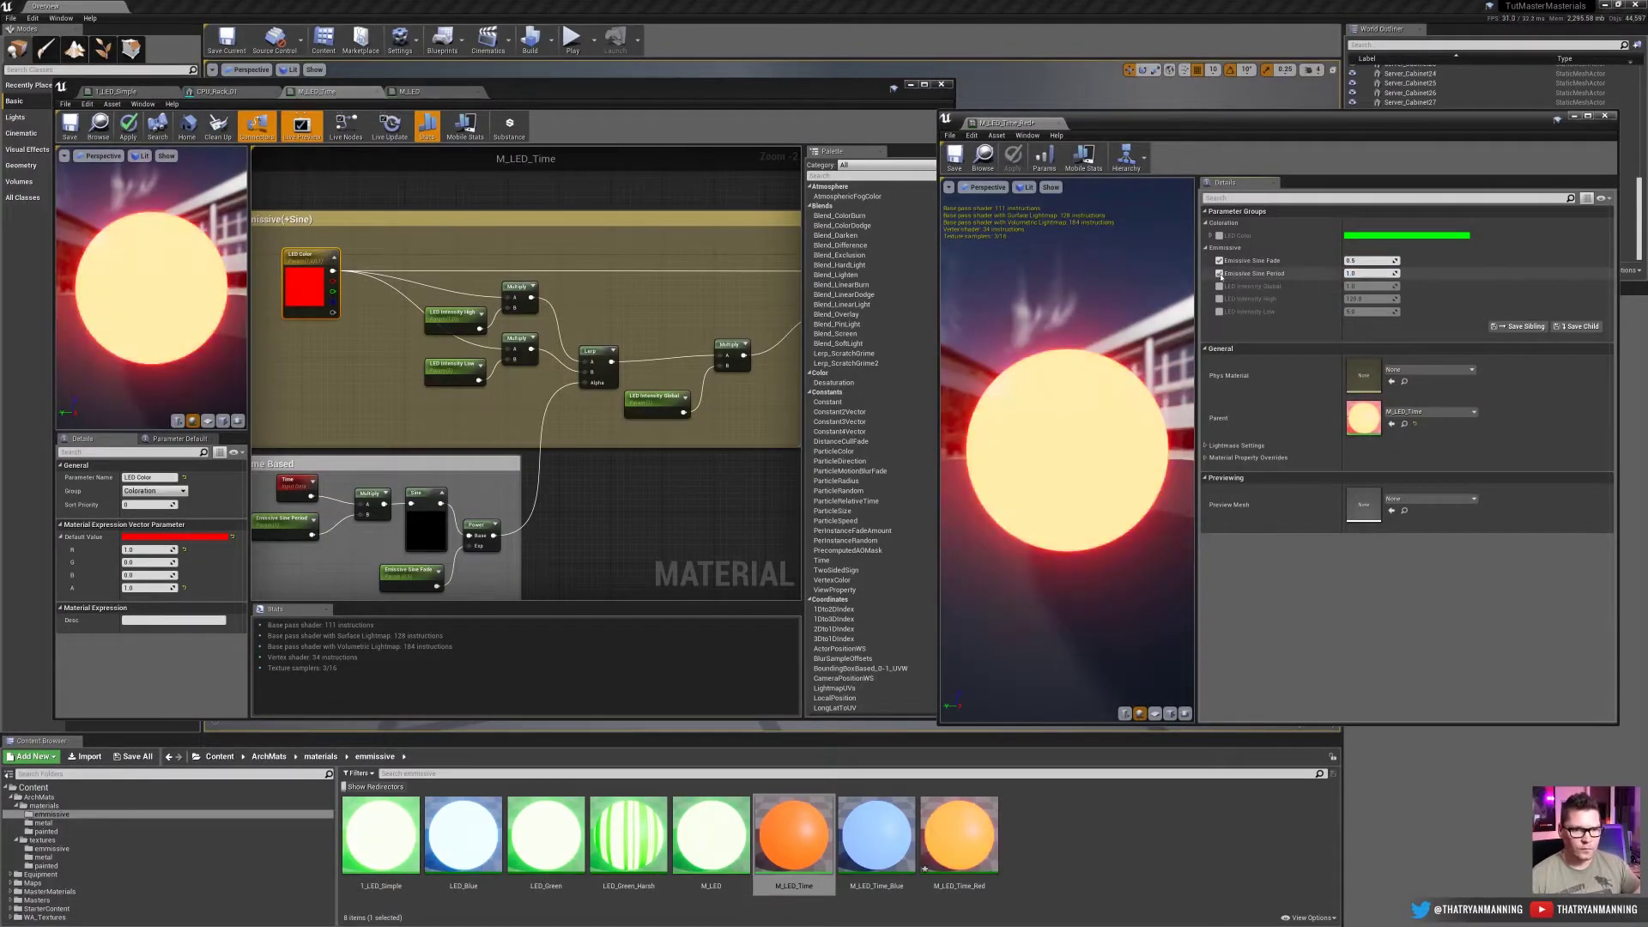
left_click(1220, 273)
left_click(1219, 260)
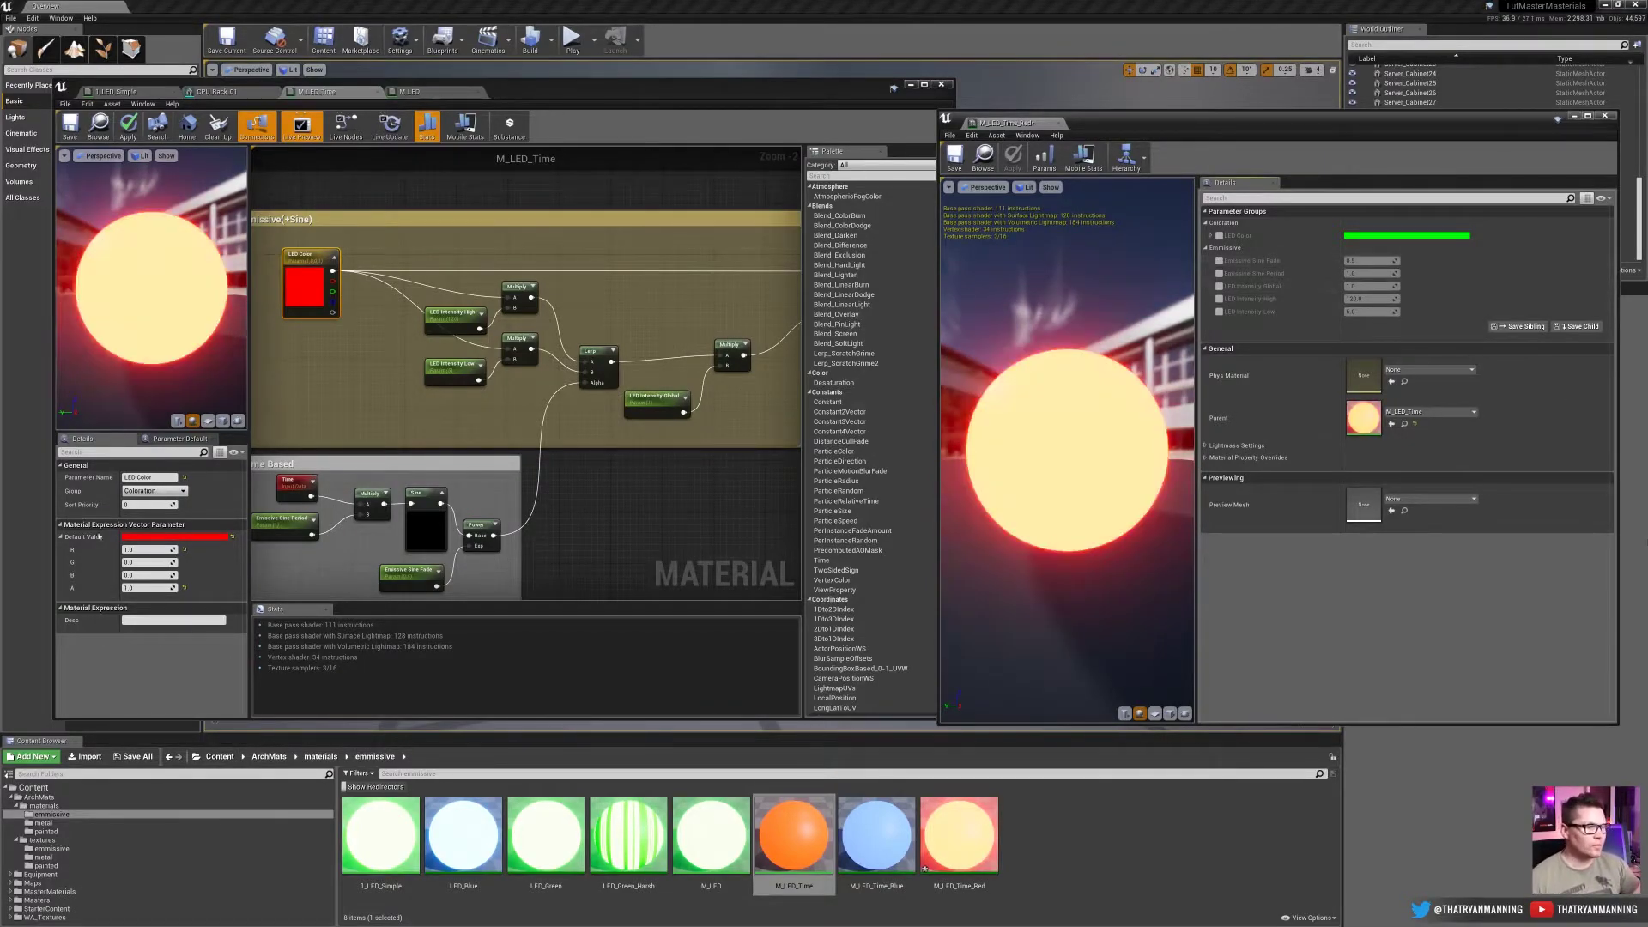
Close the M_LED_Time_Red editor and briefly review the M_LED_Time_Blue instance from CPU_Rack_01
left_click(962, 140)
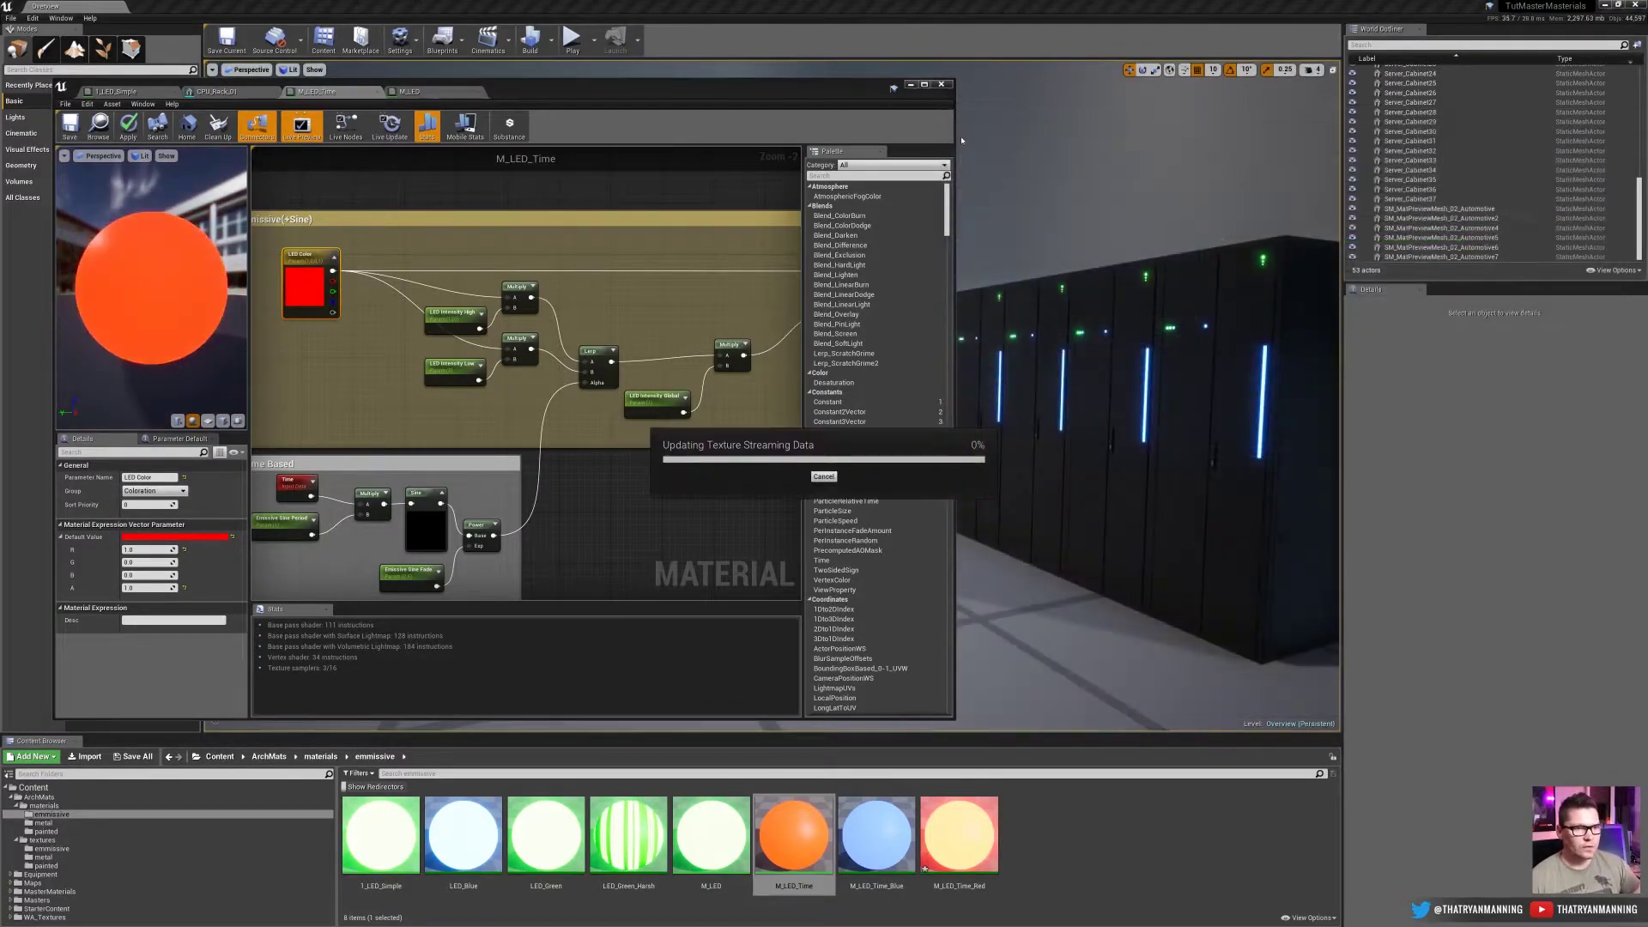
left_click_drag(954, 140, 693, 140)
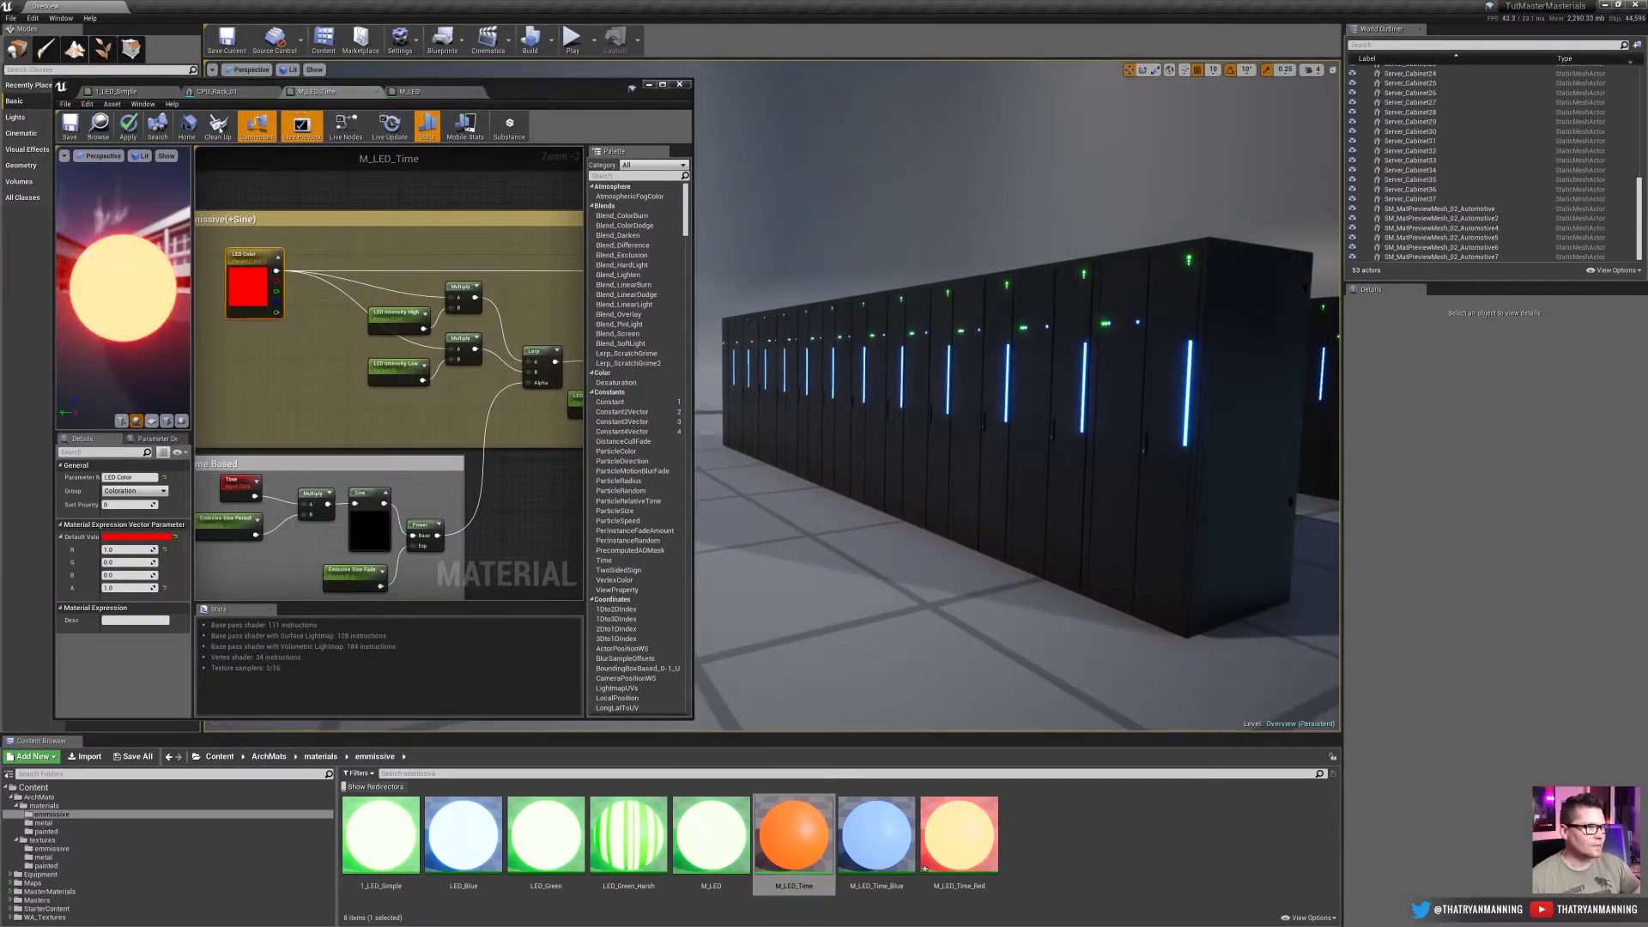
left_click(215, 91)
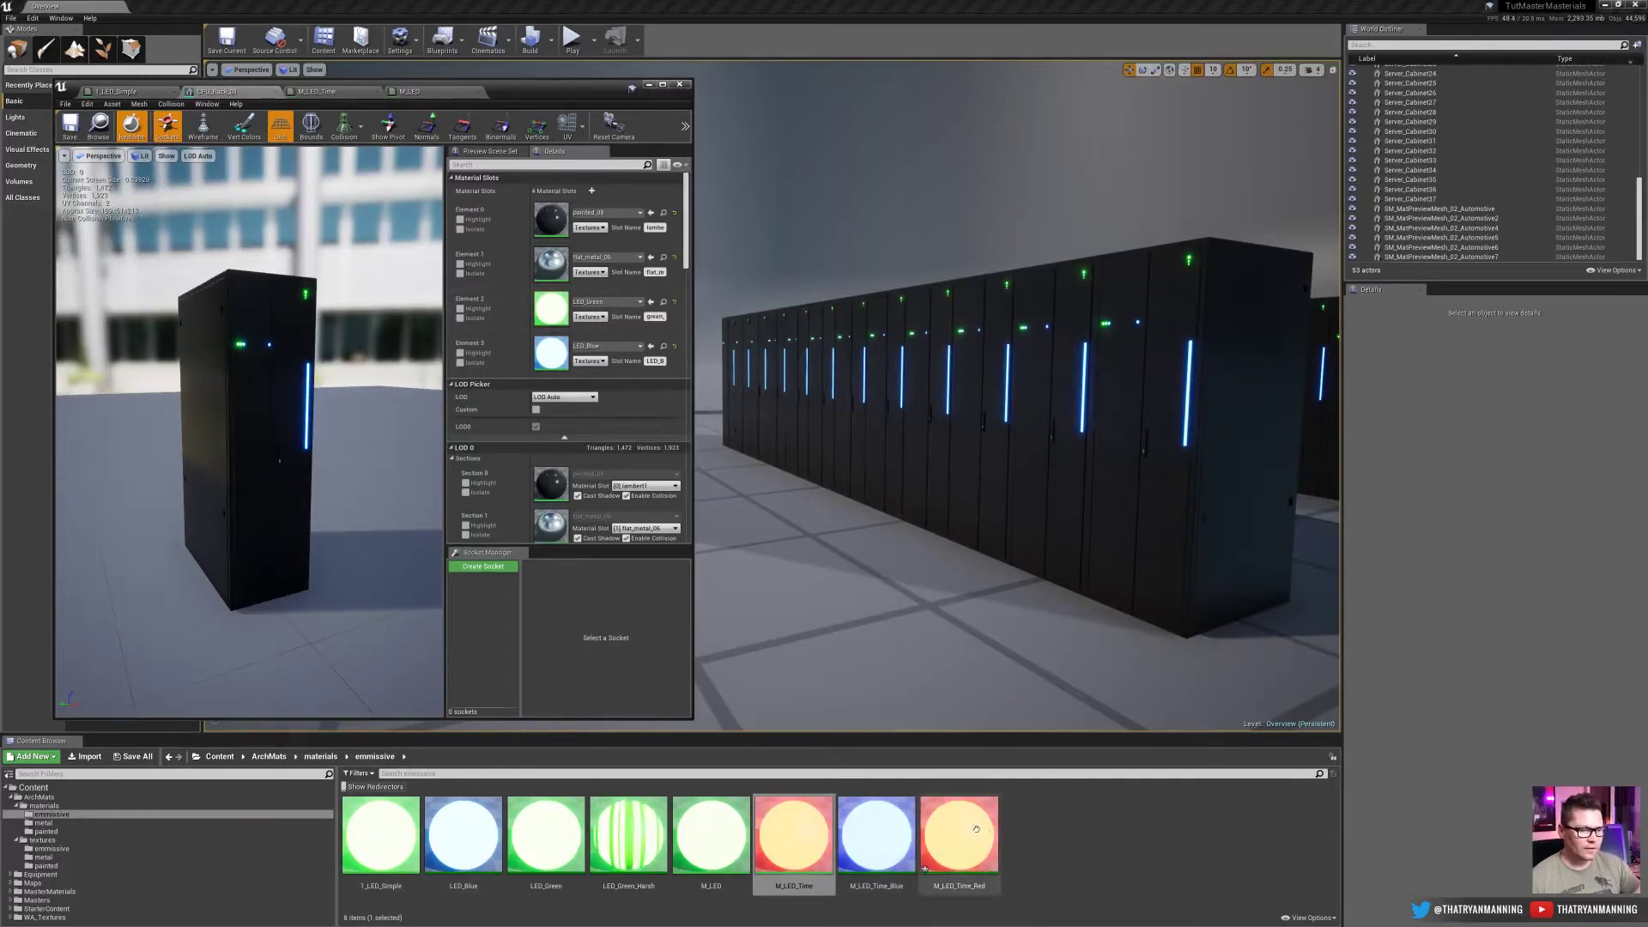
double_click(875, 833)
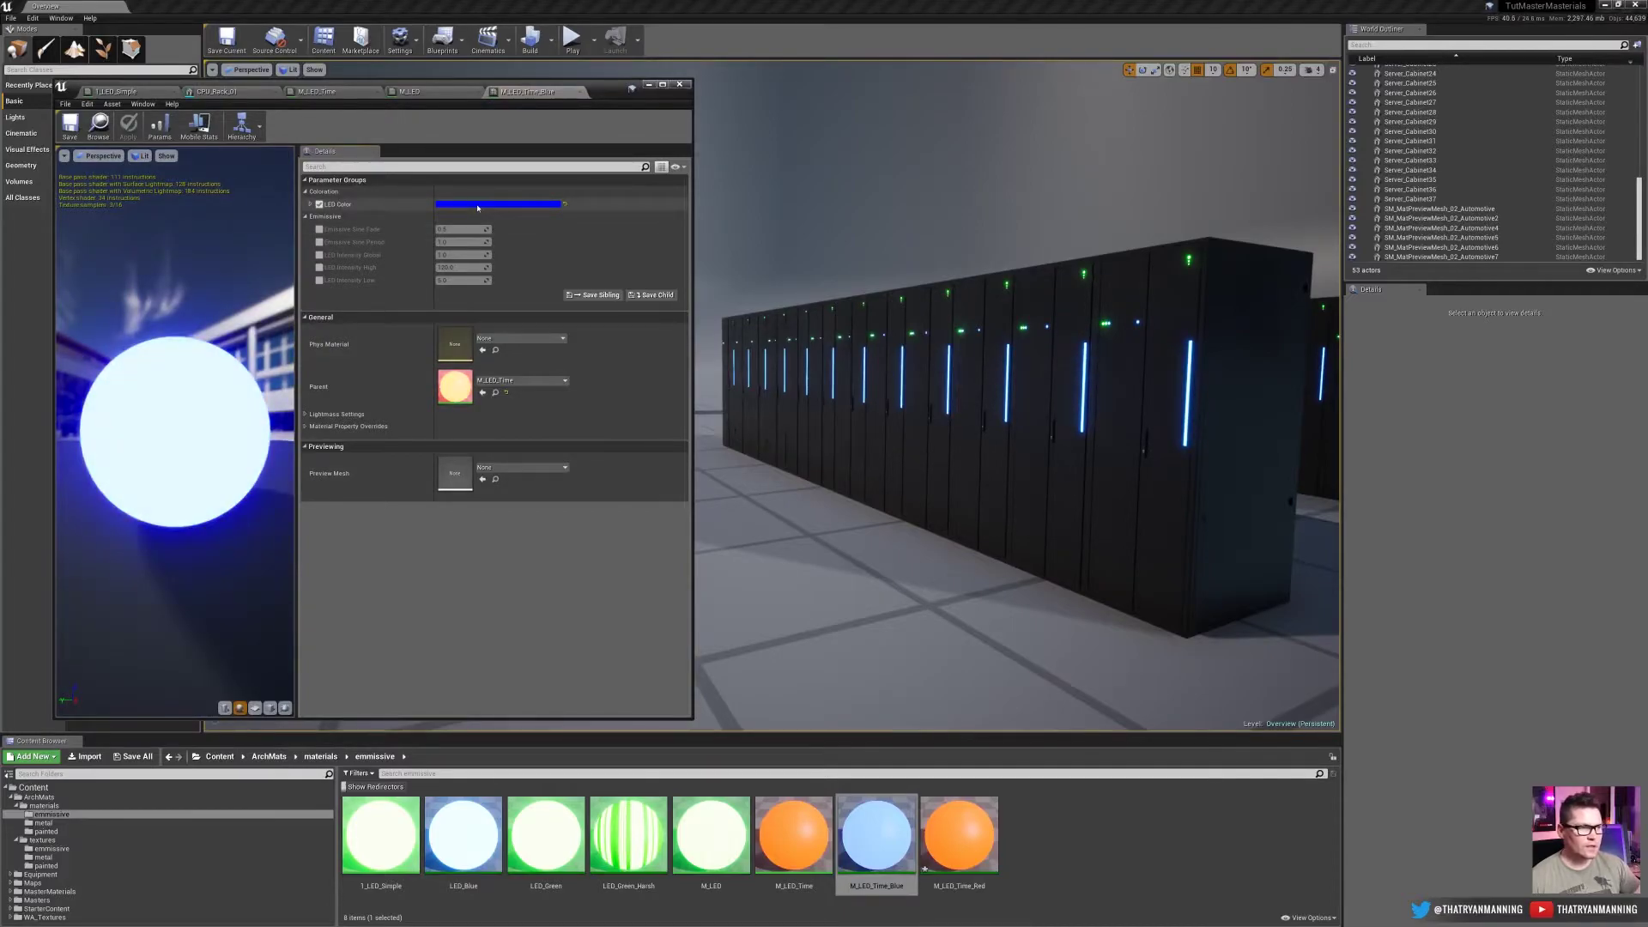
left_click(581, 92)
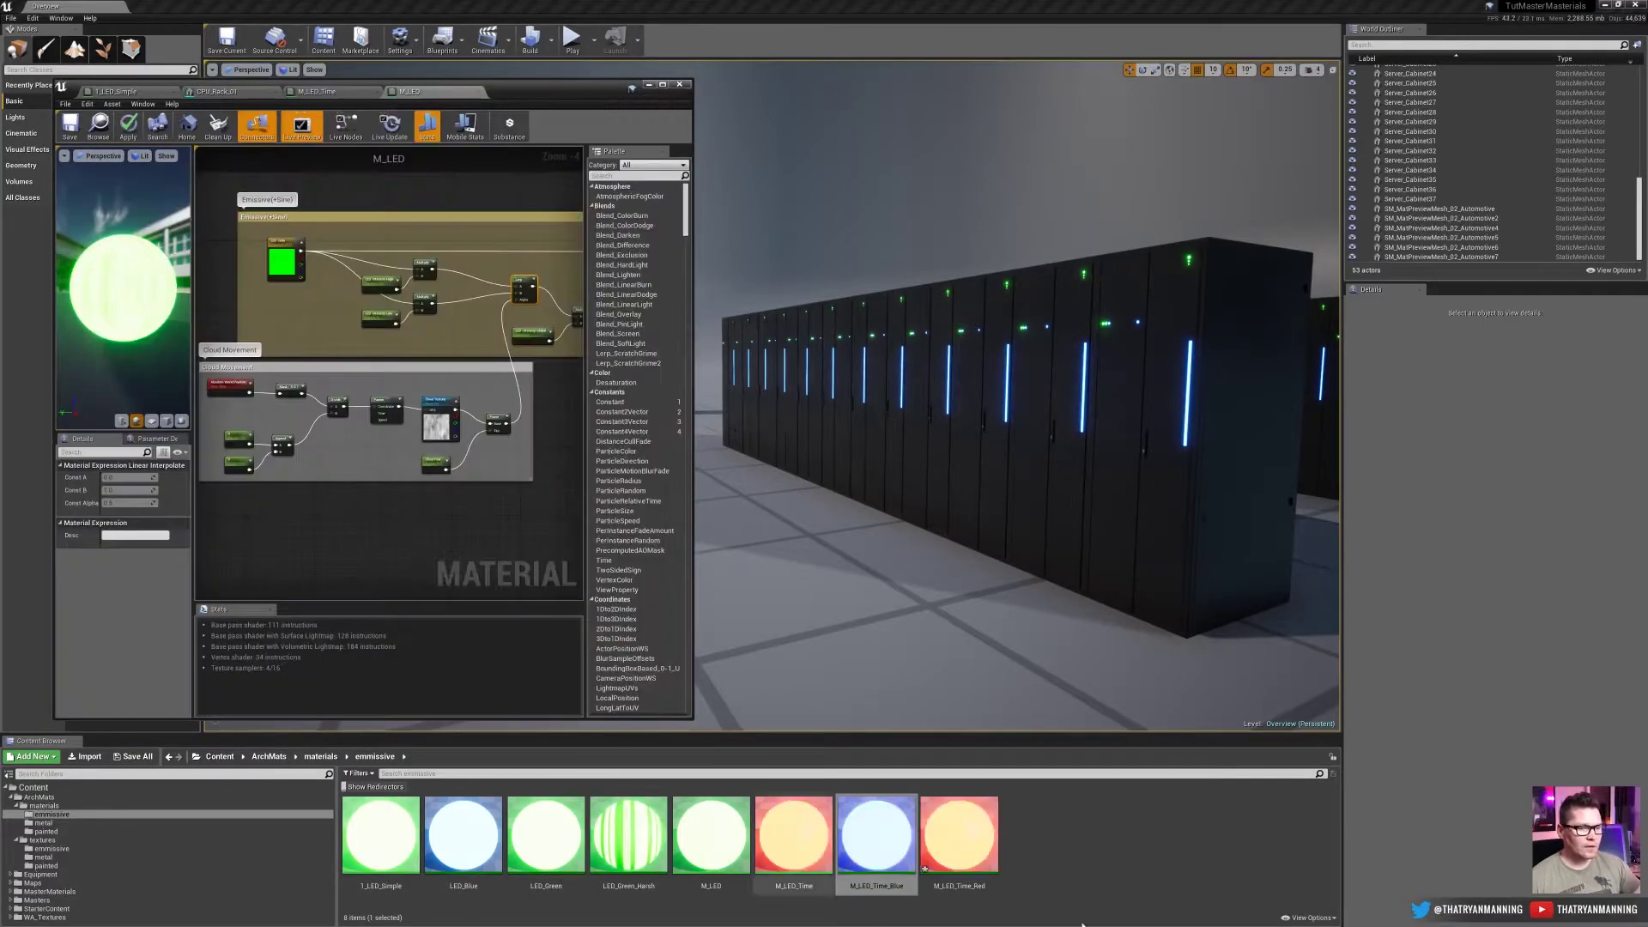
left_click(215, 92)
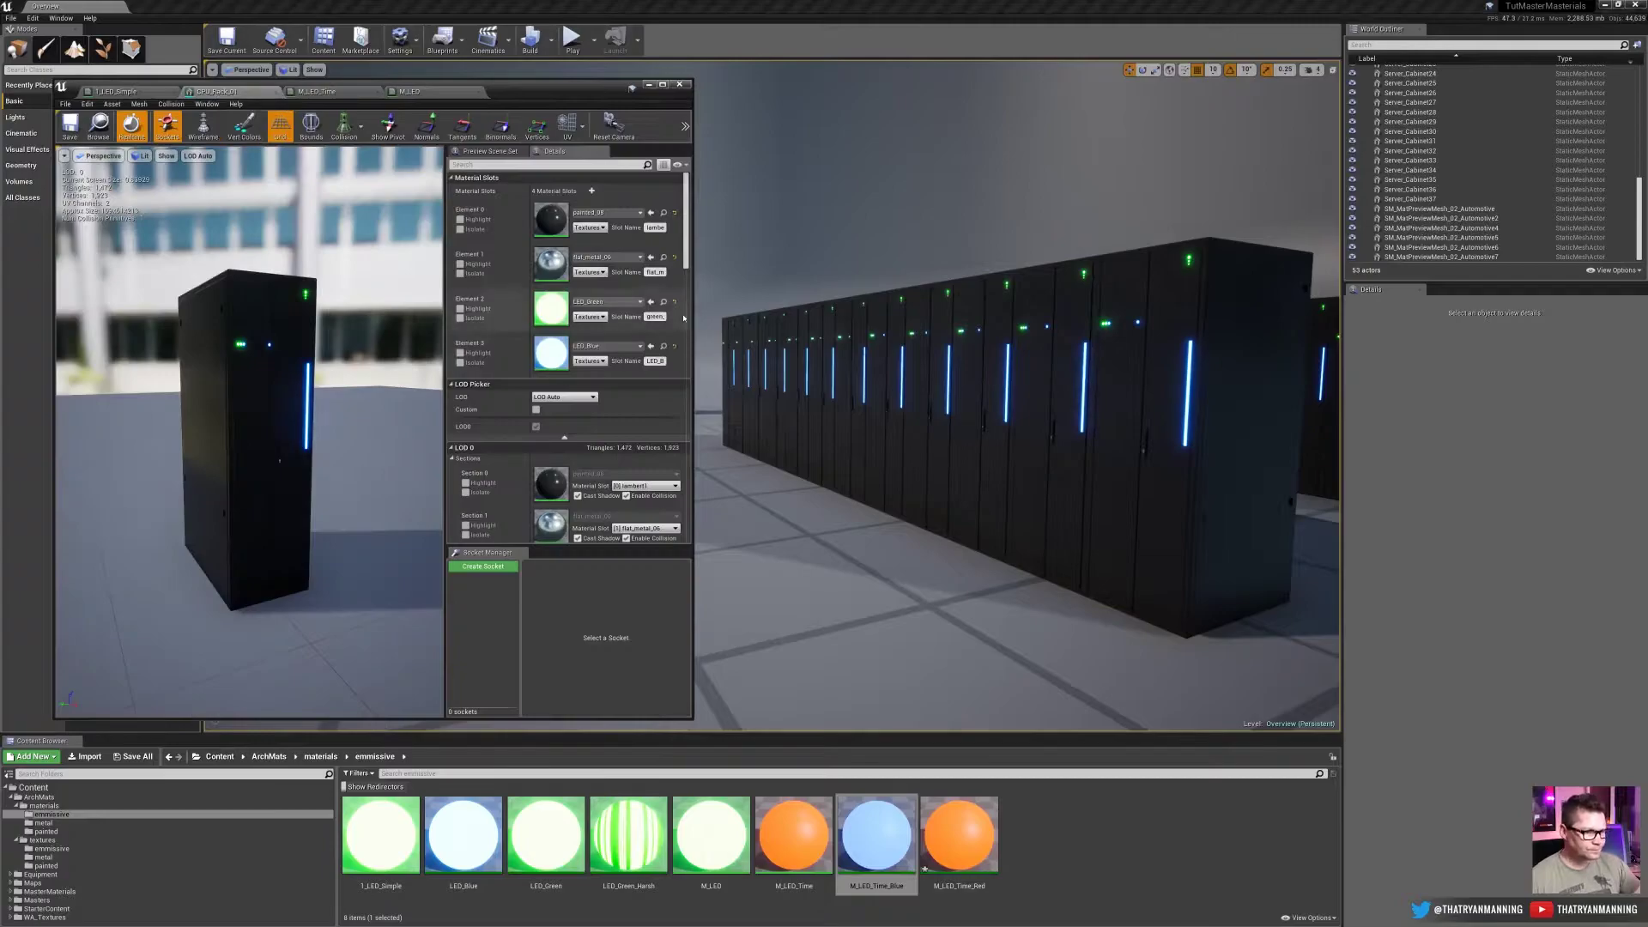
Assign M_LED_Time_Red to Element 2 and M_LED_Time_Blue to Element 3 of CPU_Rack_01
left_click(958, 837)
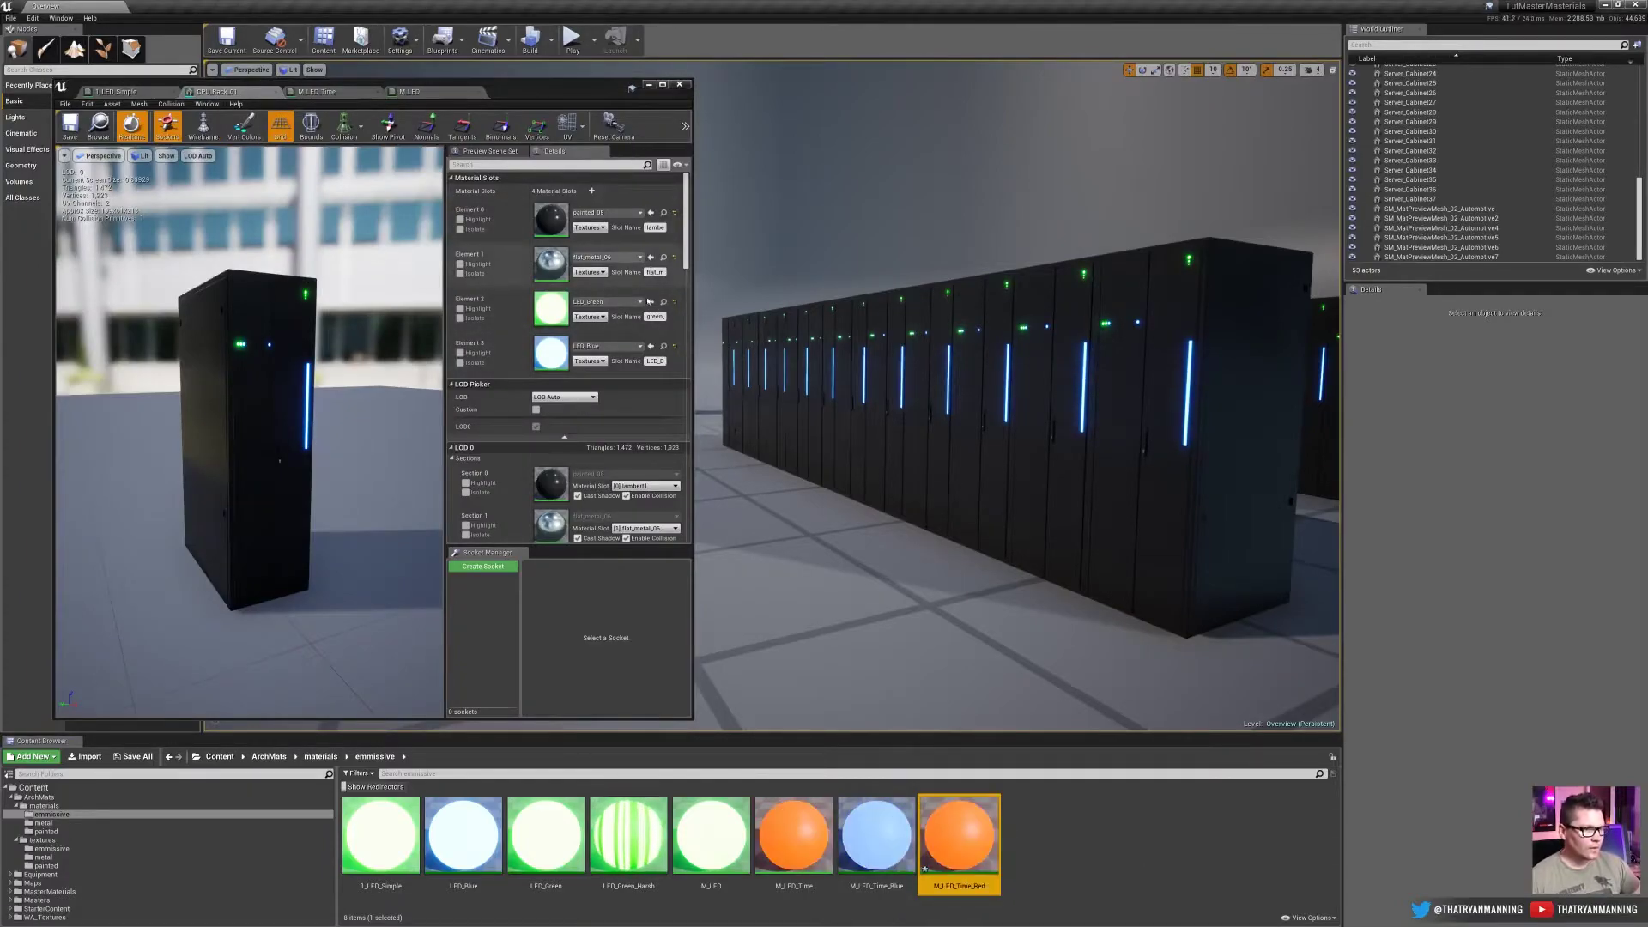
left_click(651, 301)
left_click(877, 837)
left_click(651, 346)
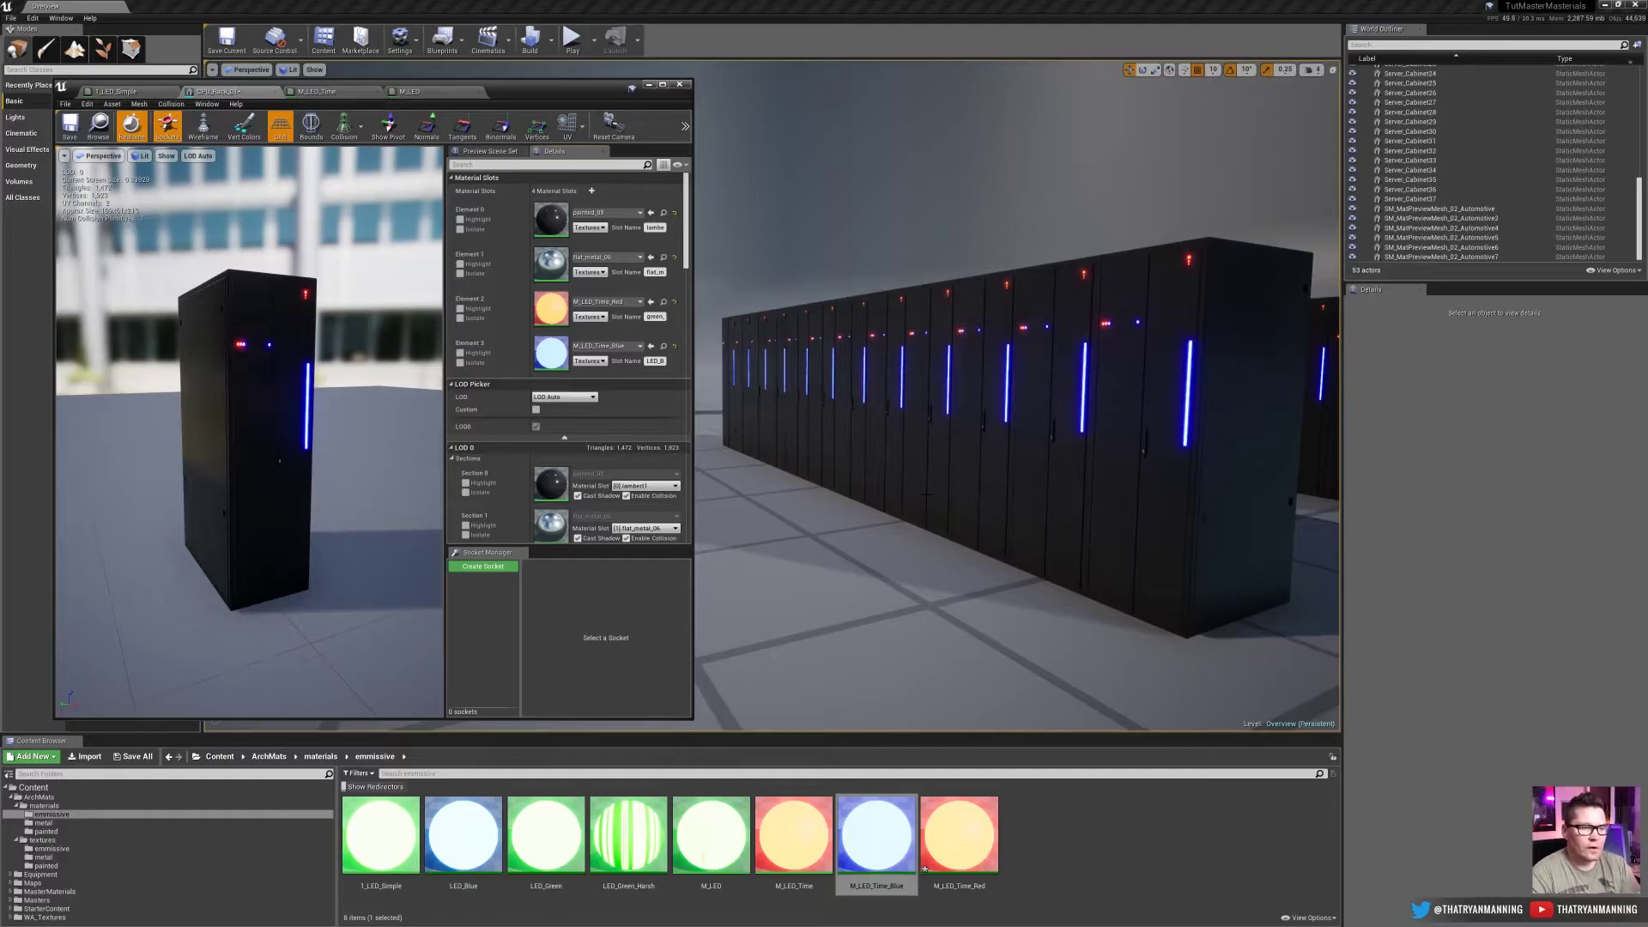
right_click_drag(900, 454, 901, 454)
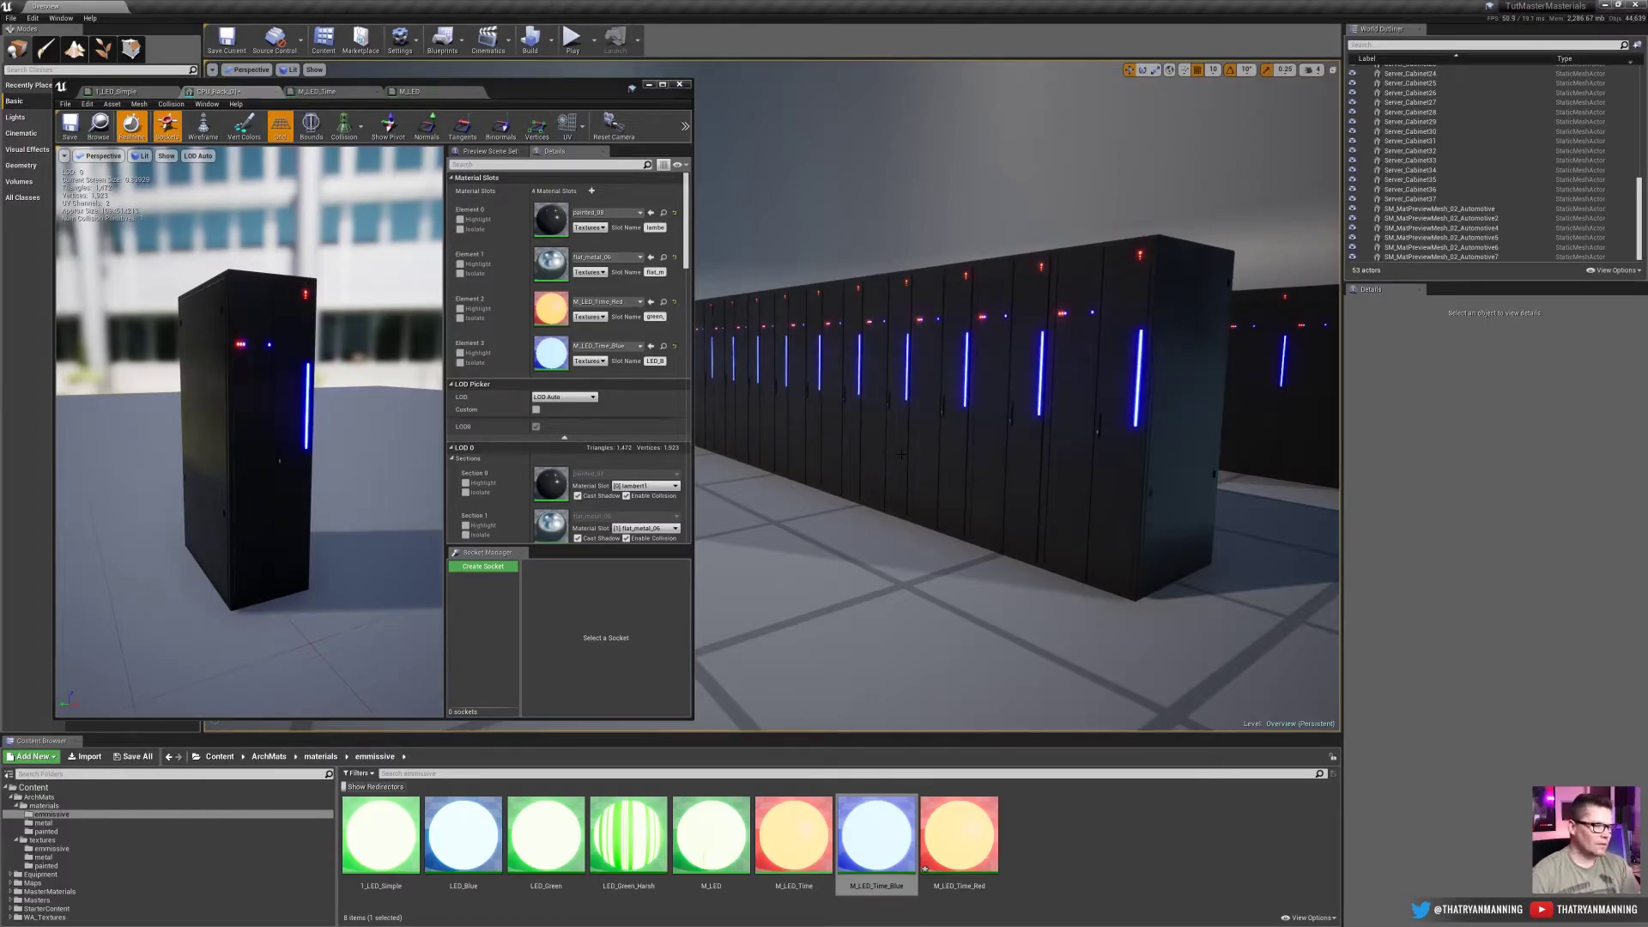
Move the camera toward the cabinet row, then show the M_LED graph in a widened editor
left_click_drag(901, 454, 817, 283)
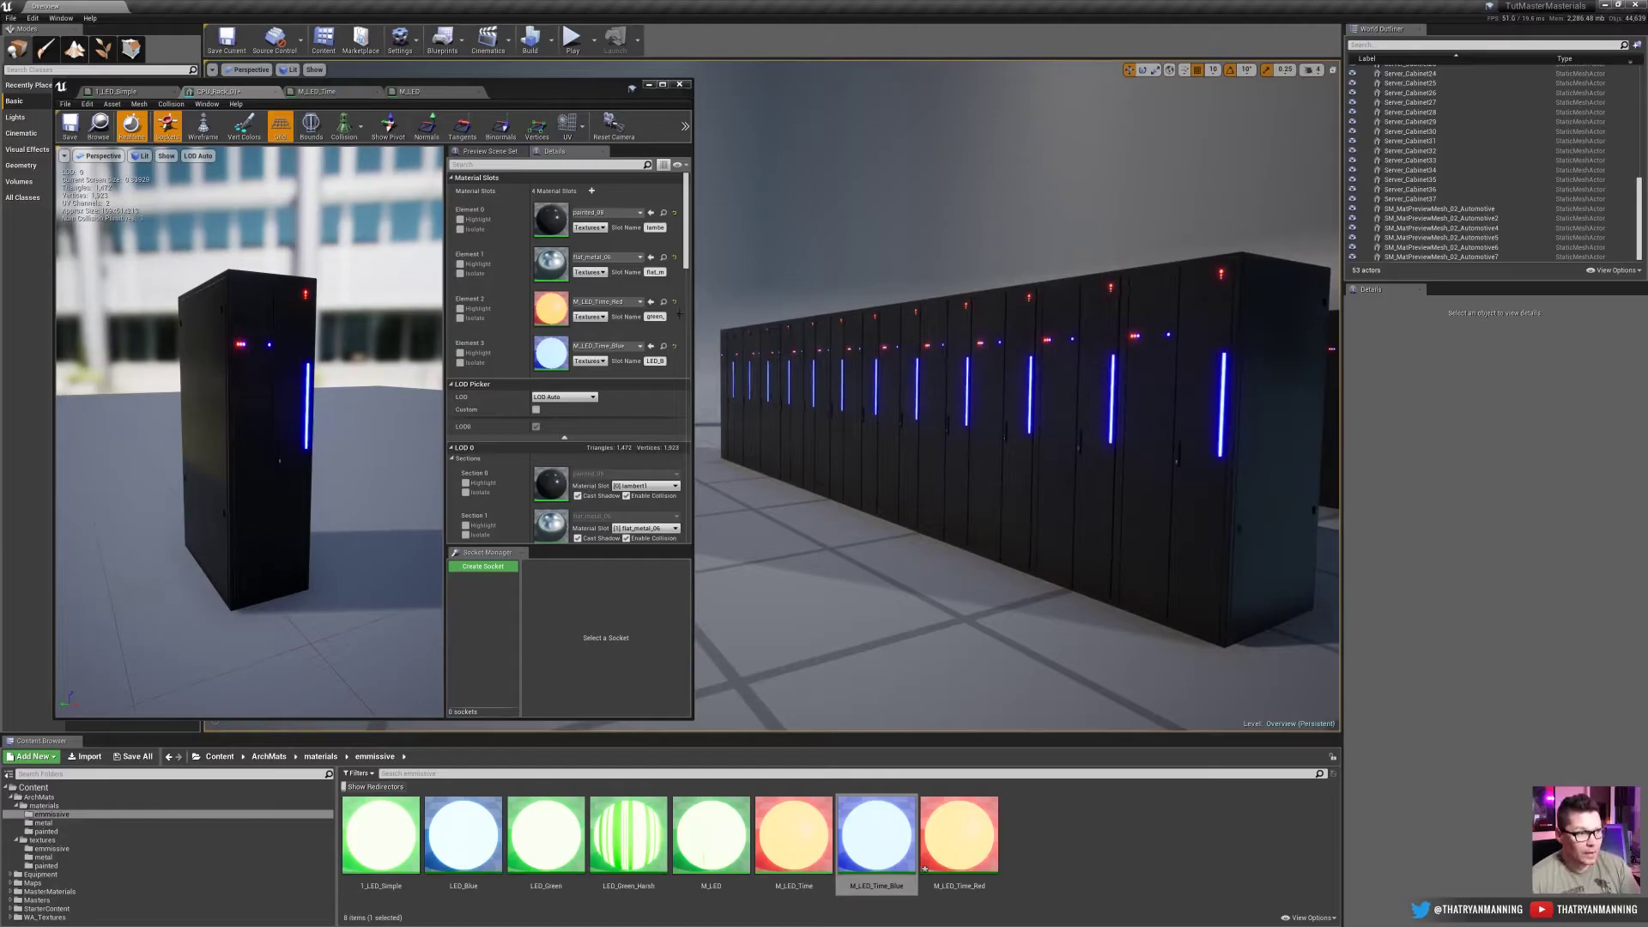
left_click(330, 91)
left_click_drag(694, 305, 762, 305)
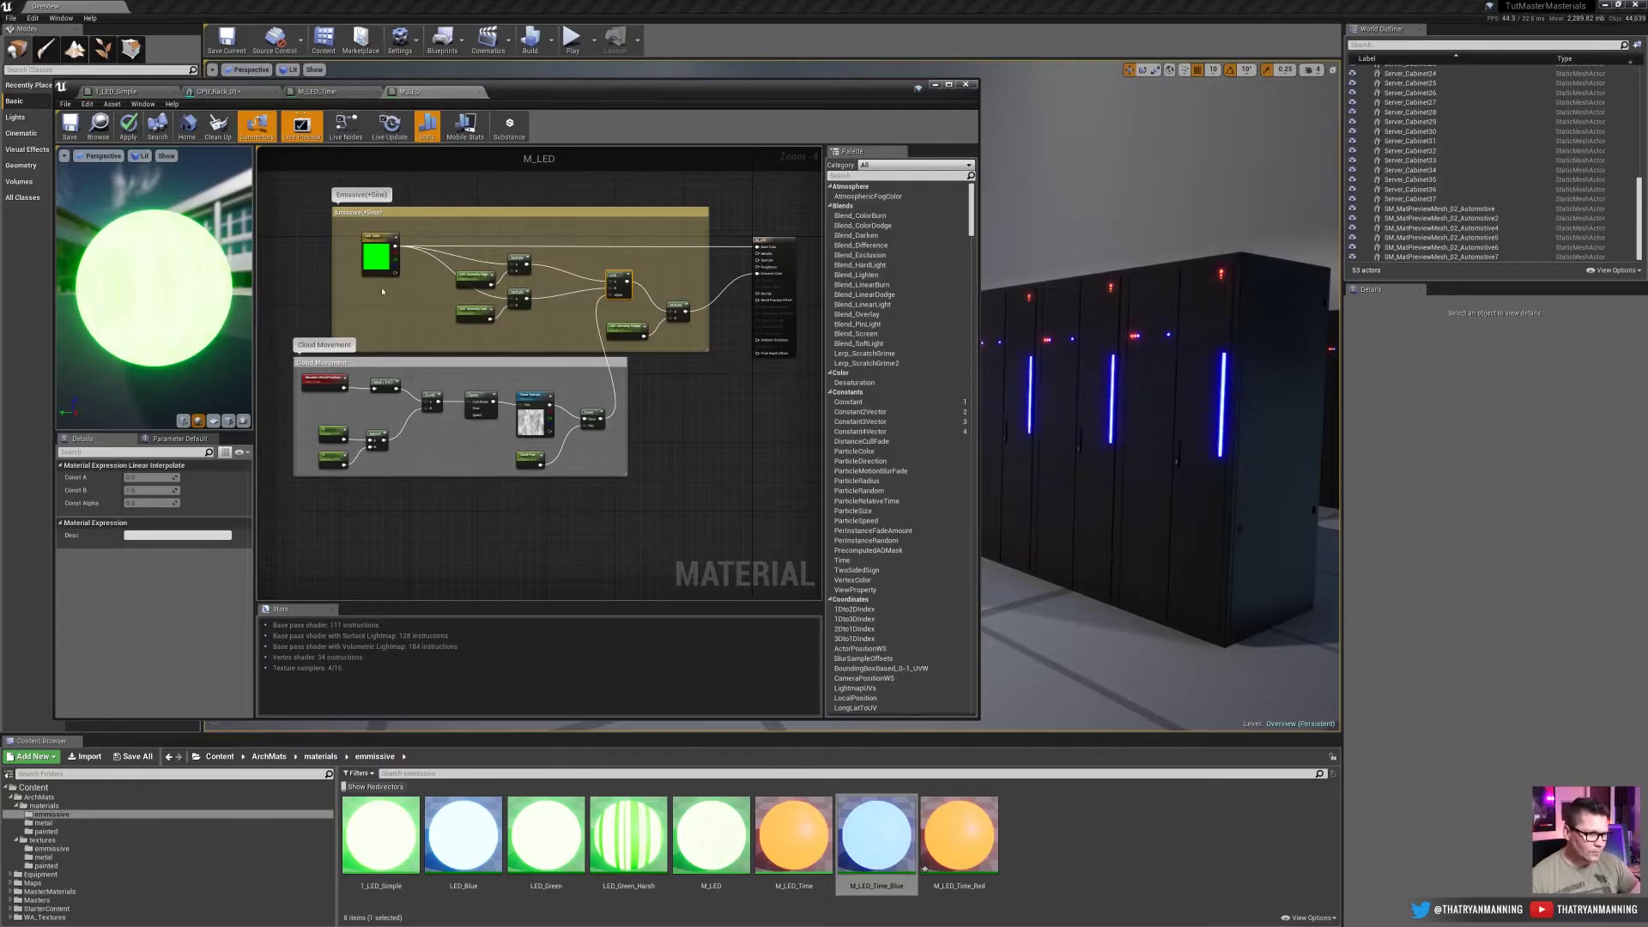
scroll(383, 287, "up", 3)
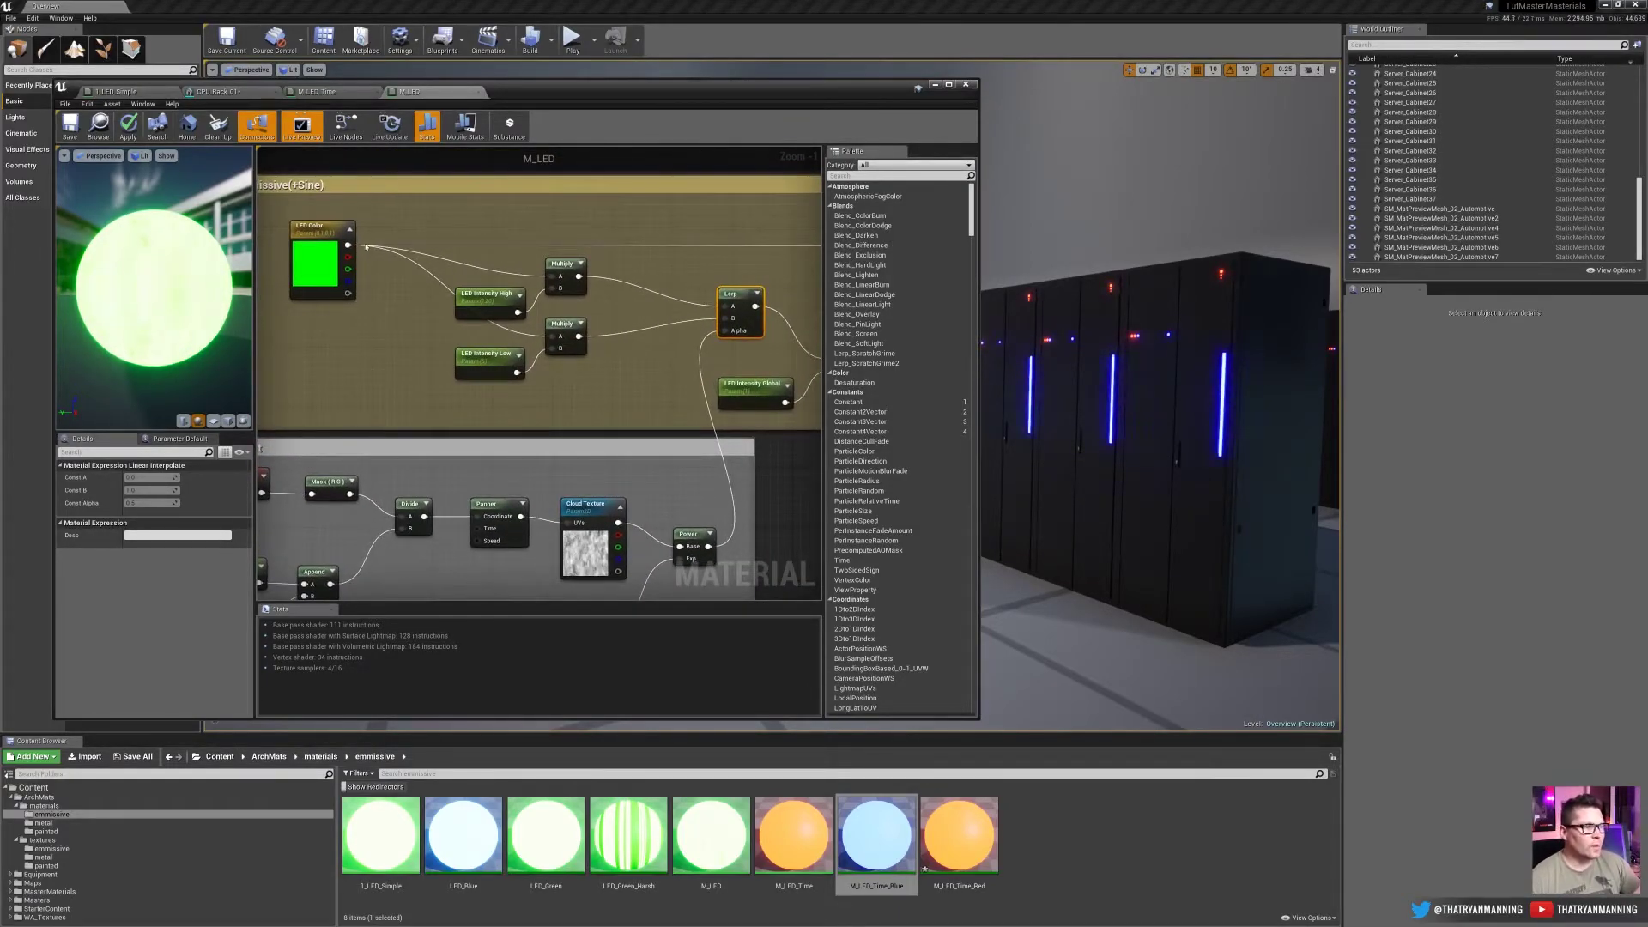
left_click(331, 259)
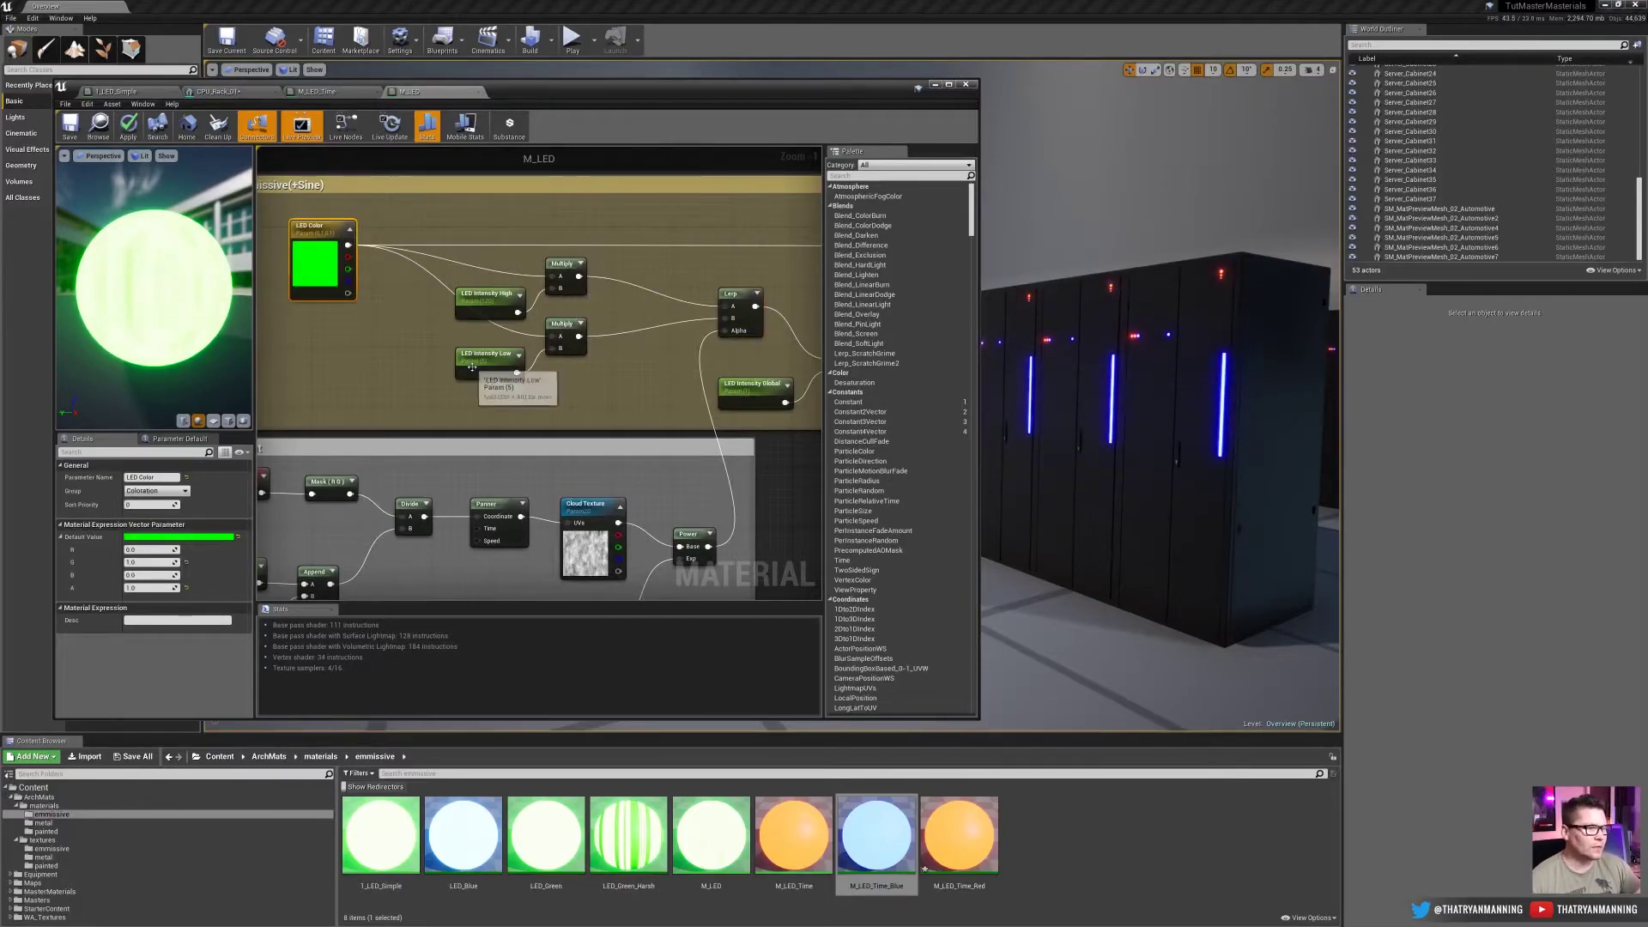
right_click_drag(704, 266, 573, 219)
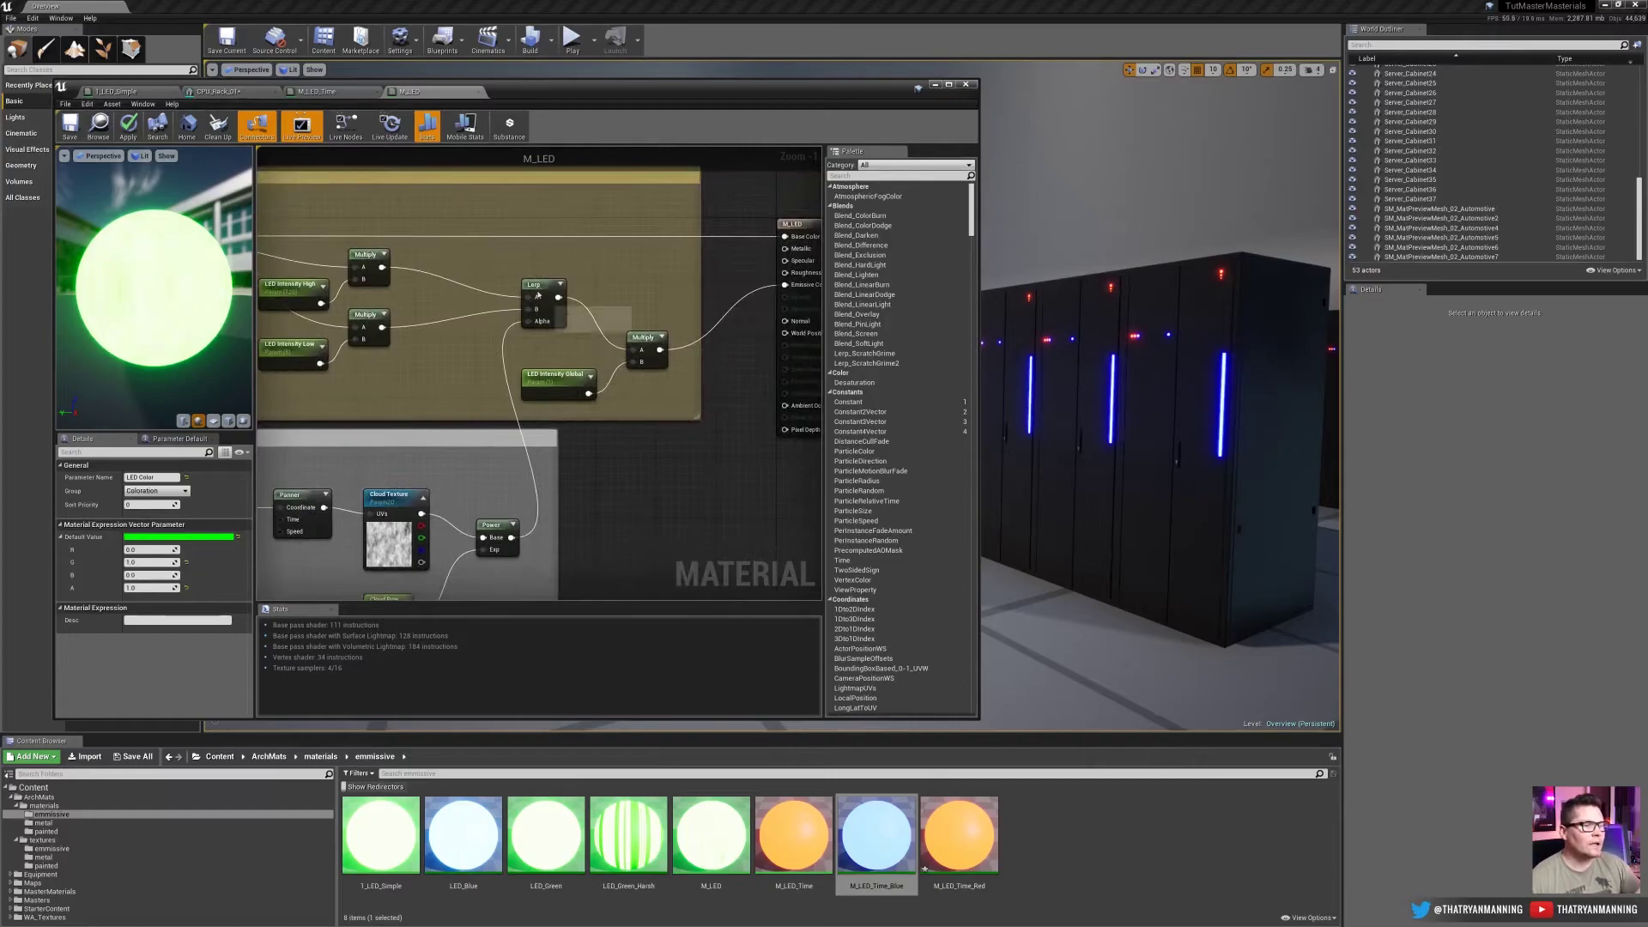
right_click_drag(481, 325, 546, 273)
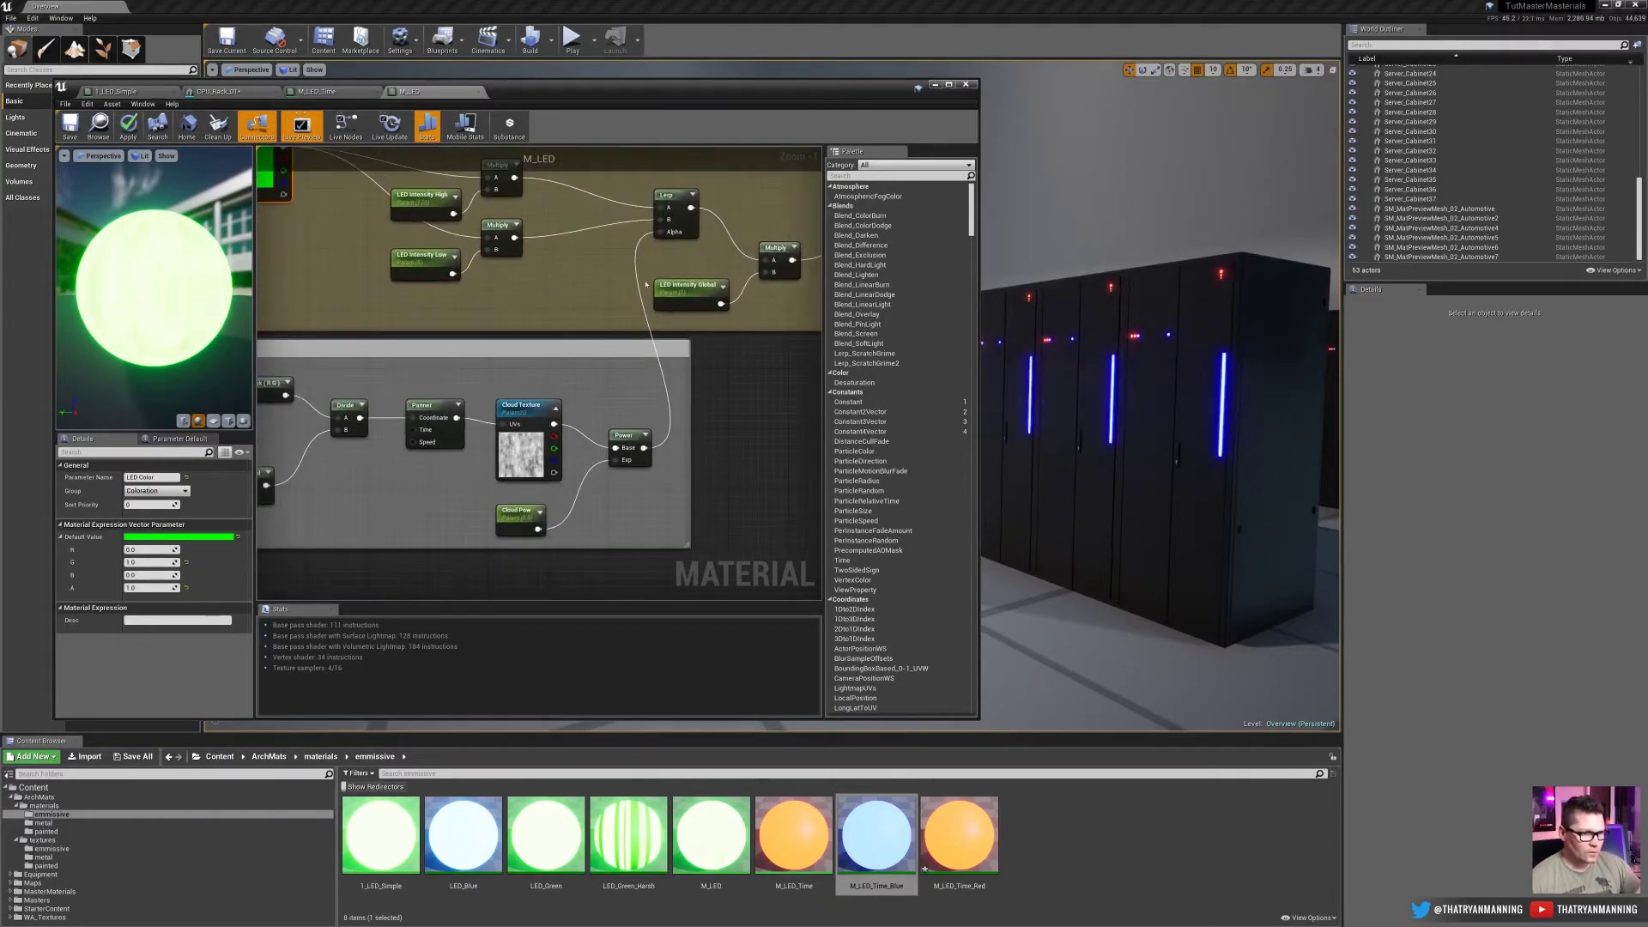
right_click_drag(647, 284, 525, 343)
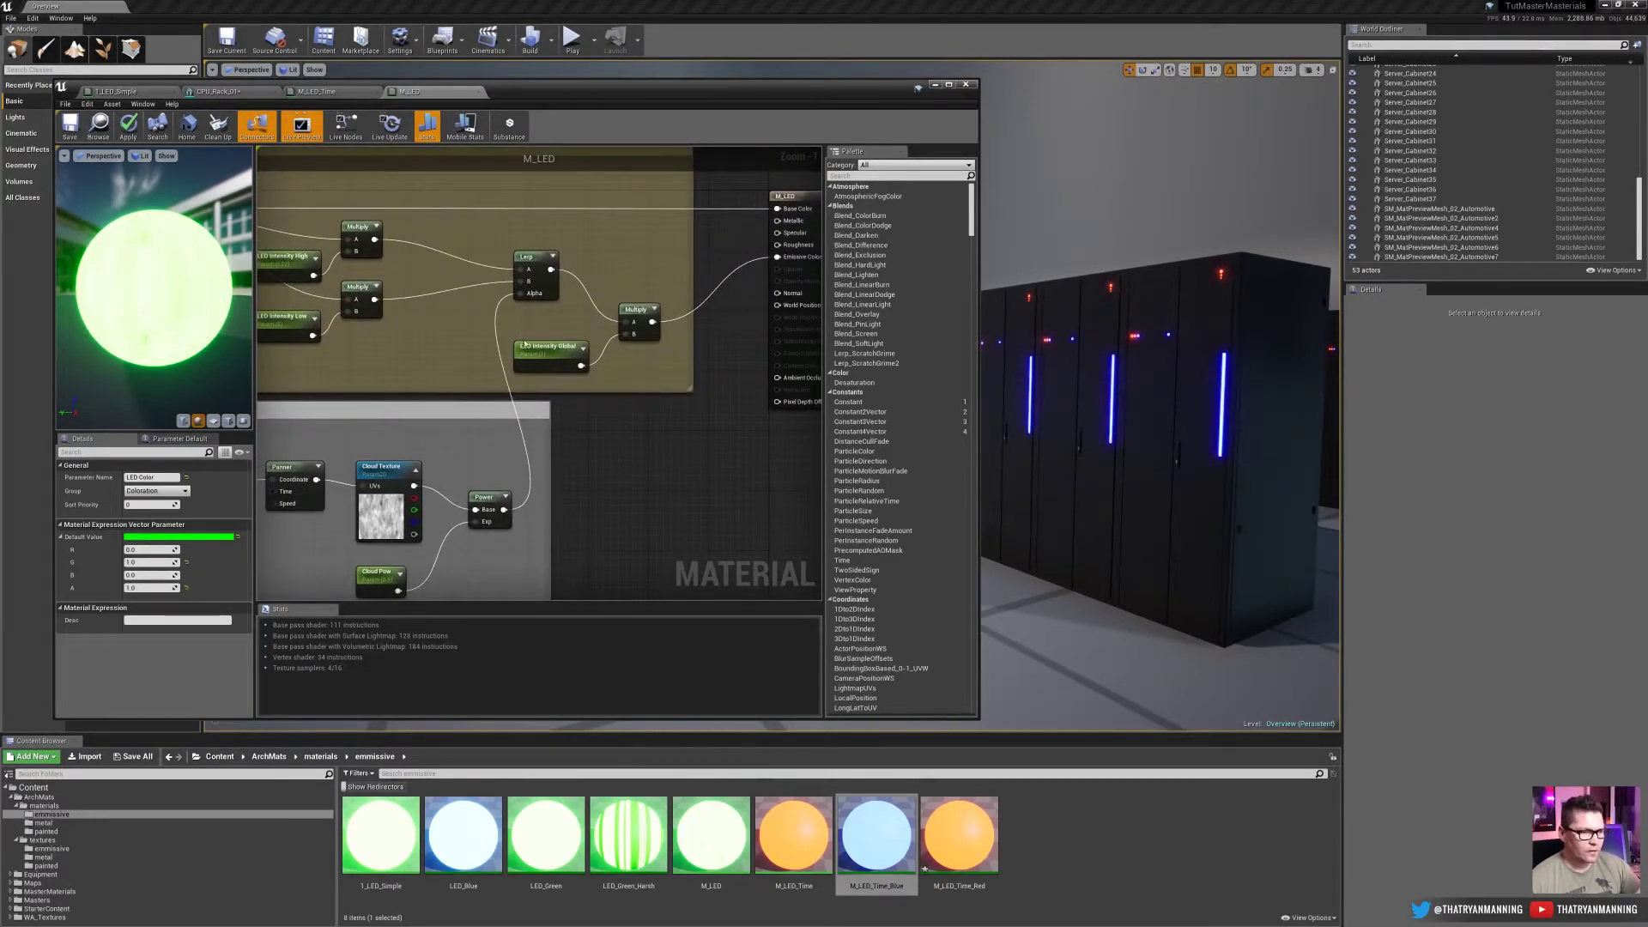
right_click_drag(382, 389, 684, 279)
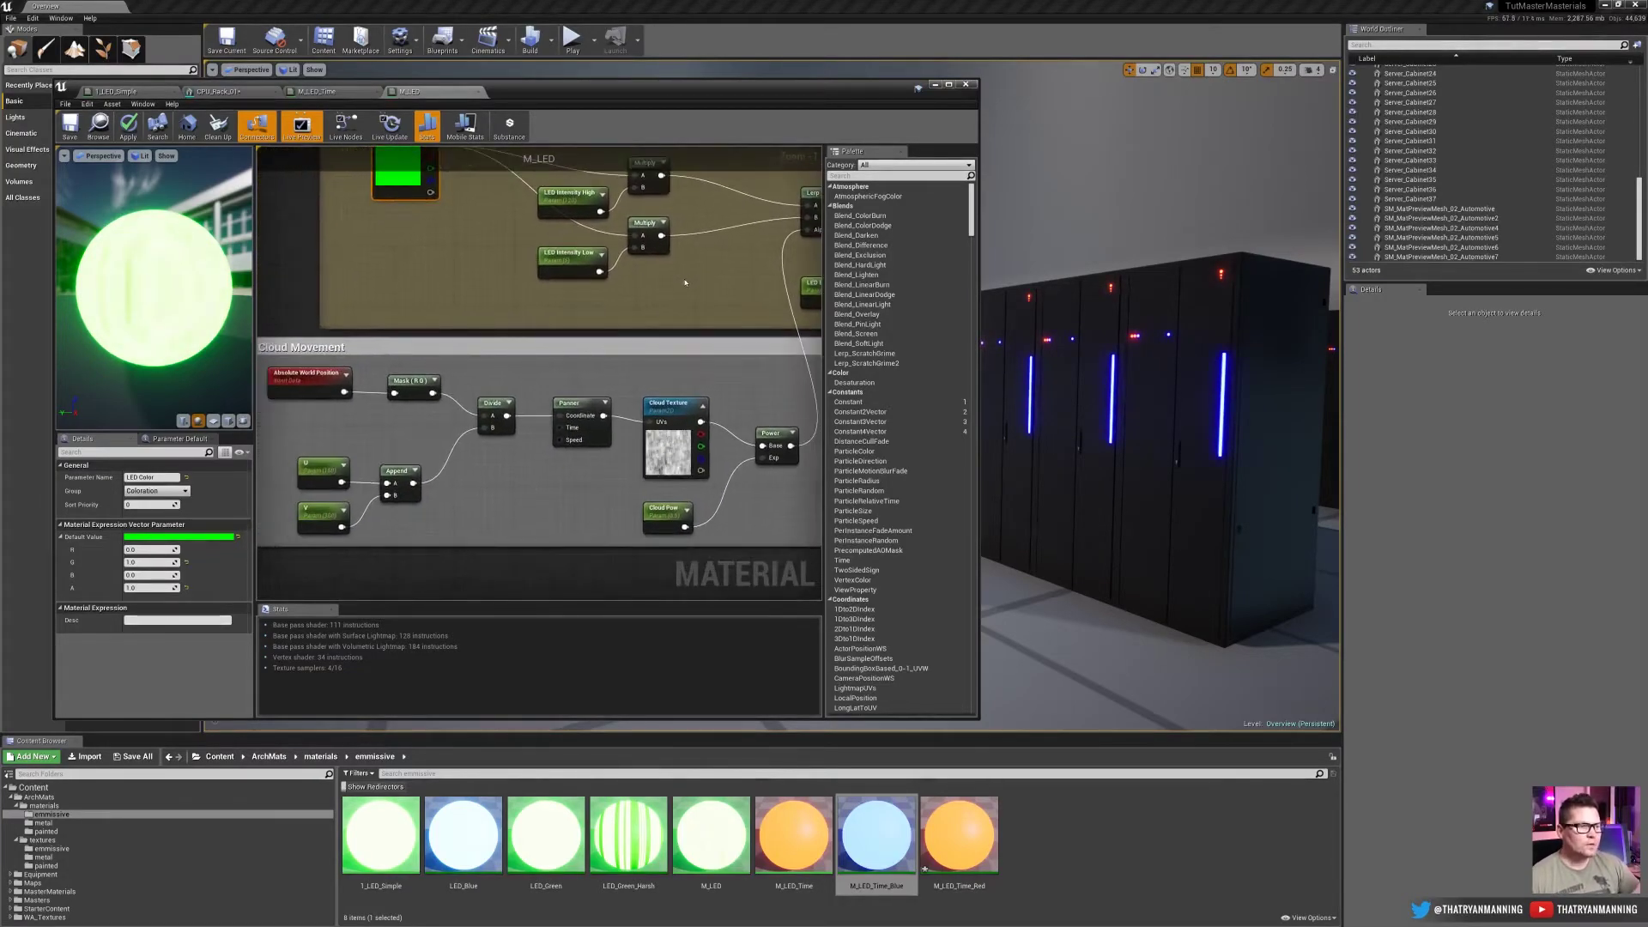
scroll(685, 283, "down", 1)
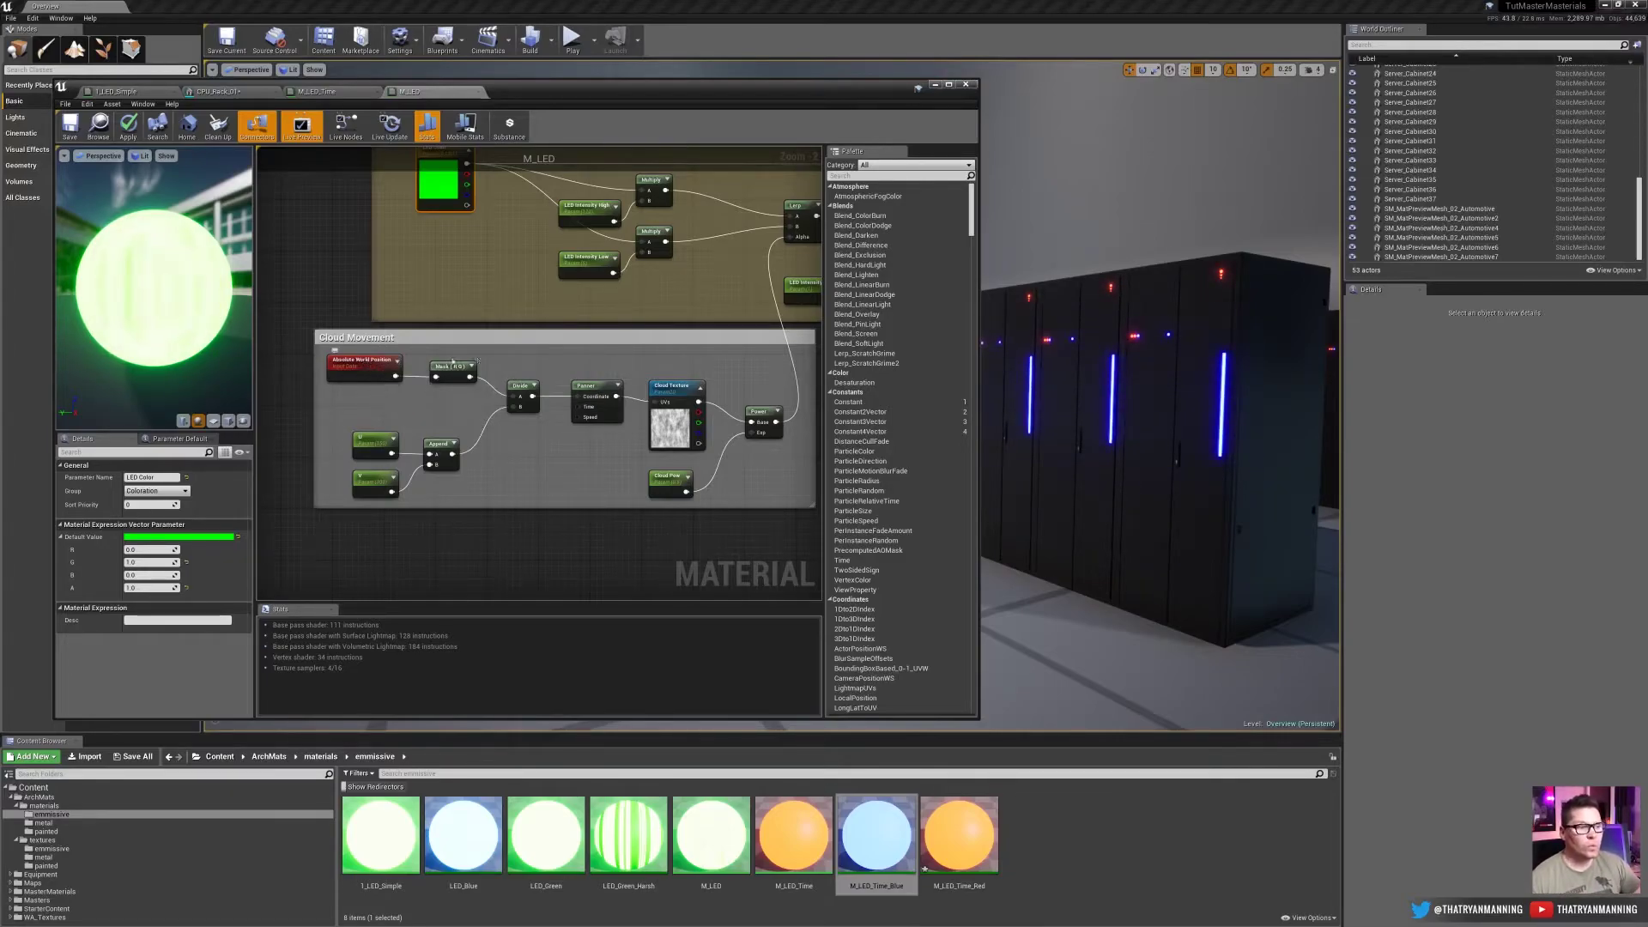
scroll(418, 408, "up", 3)
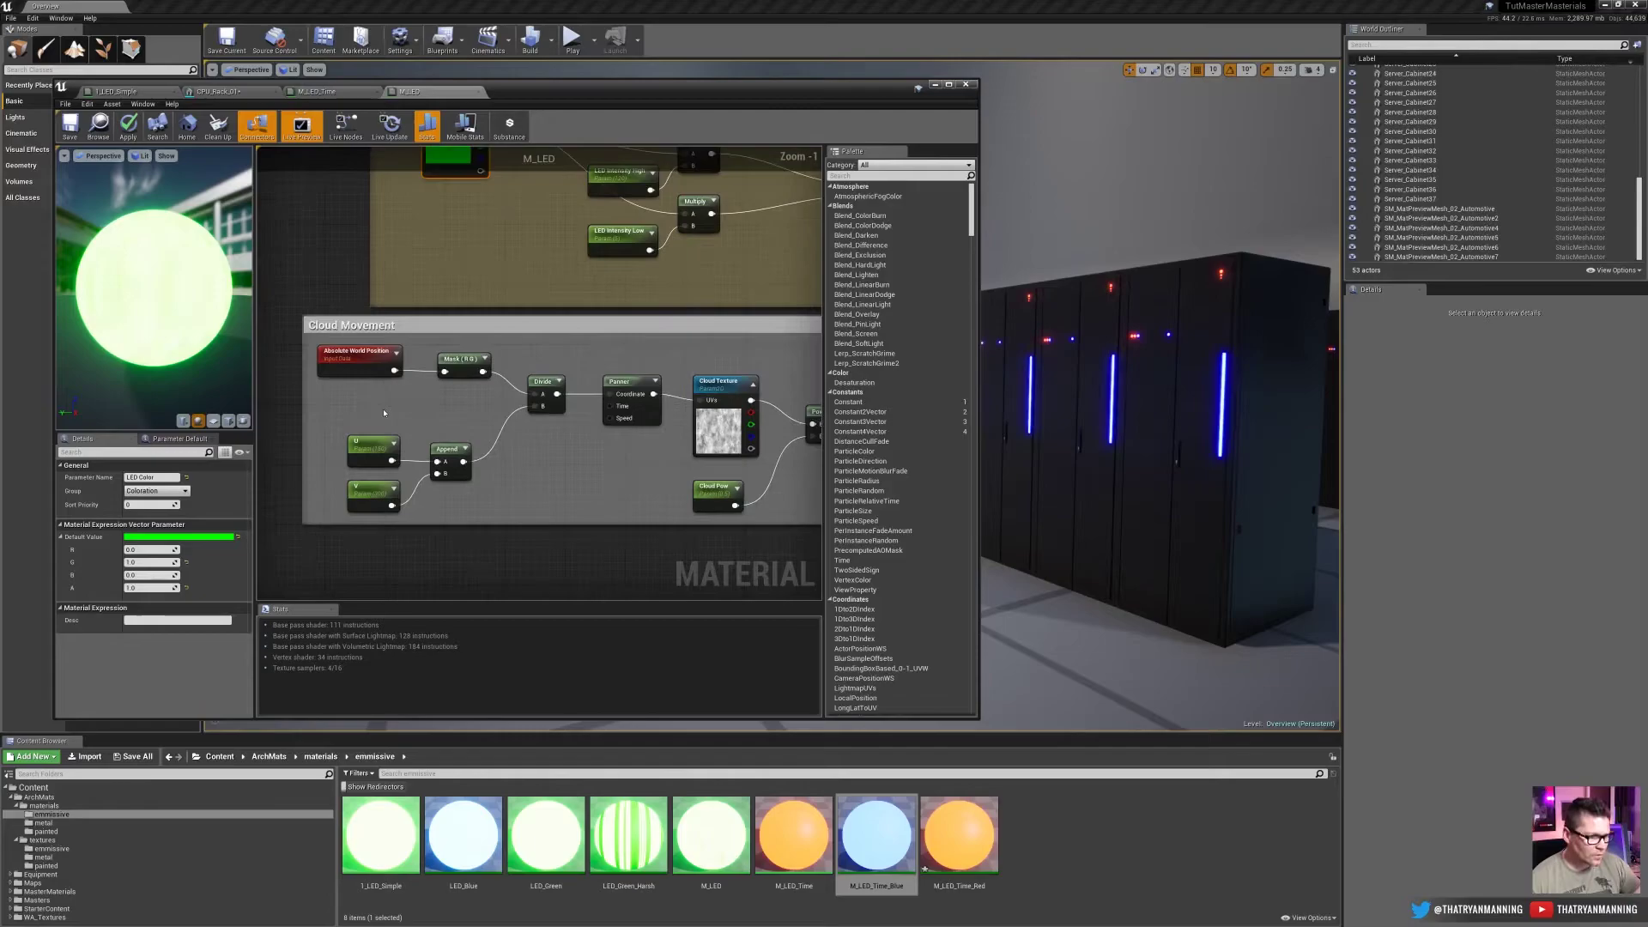
scroll(418, 409, "down", 1)
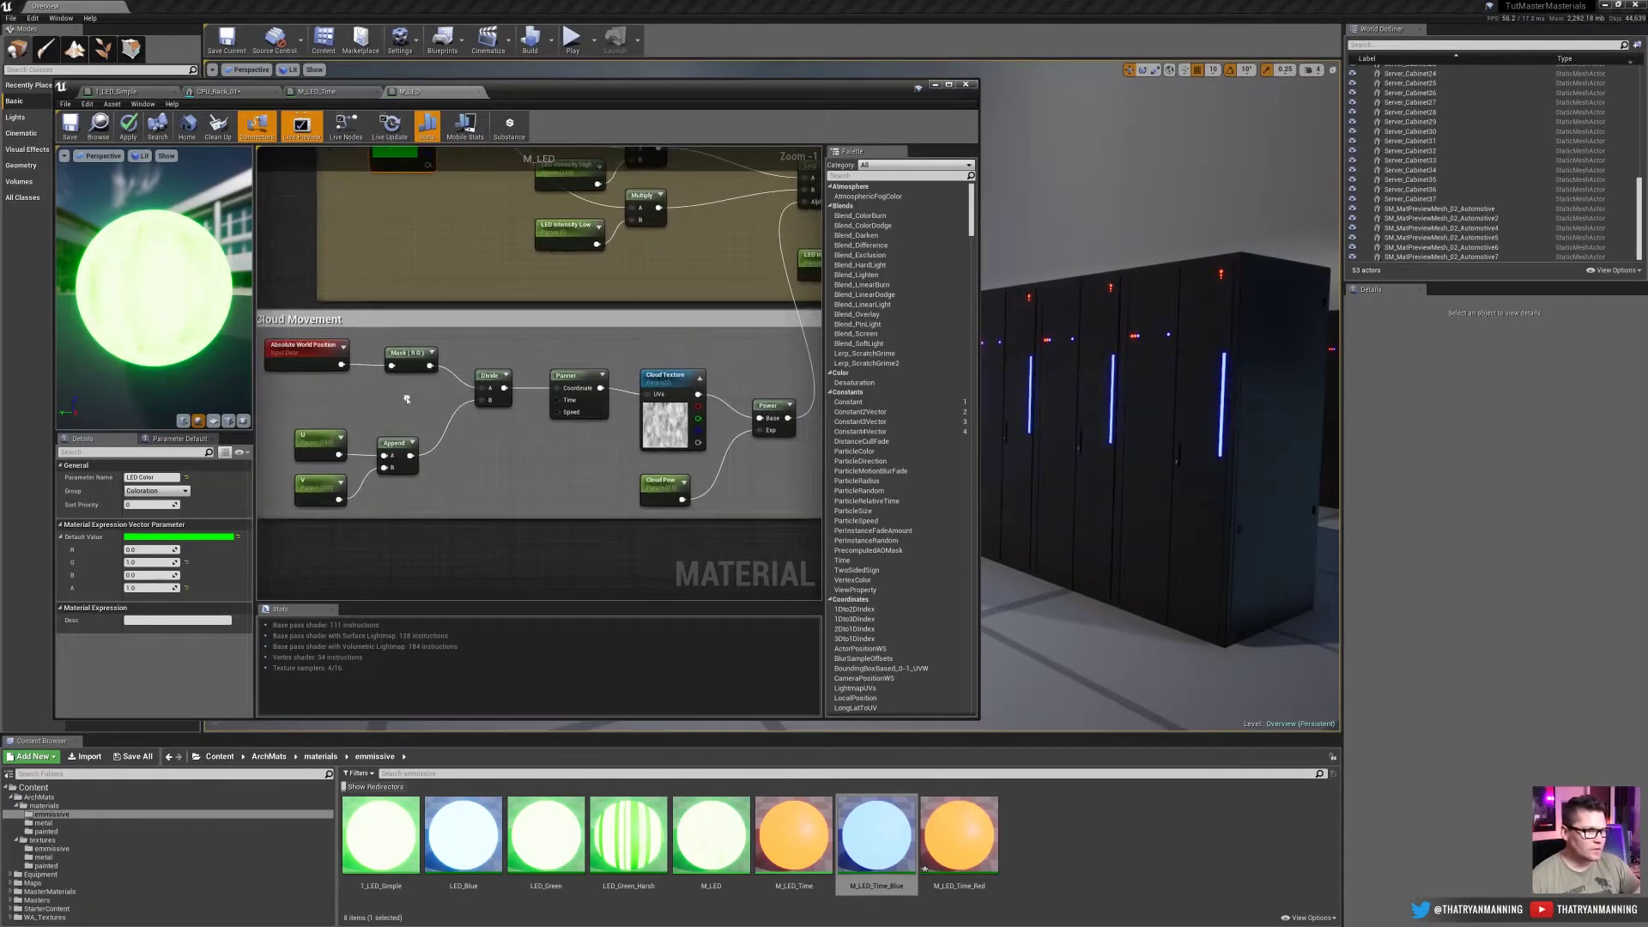
right_click(322, 396)
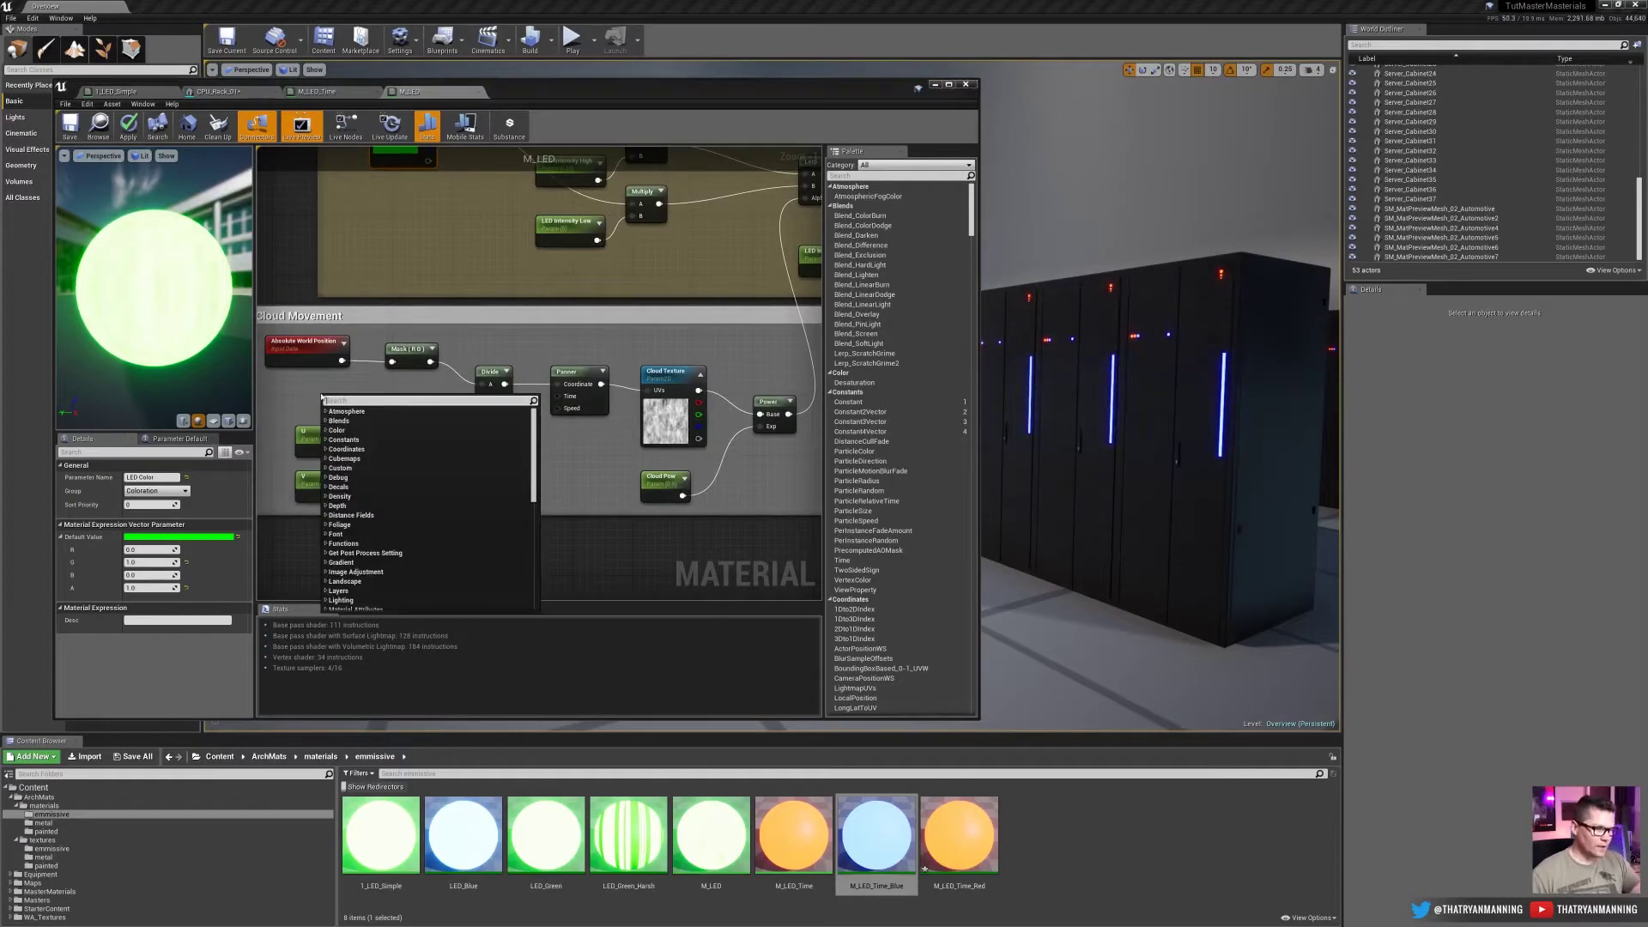
type("world")
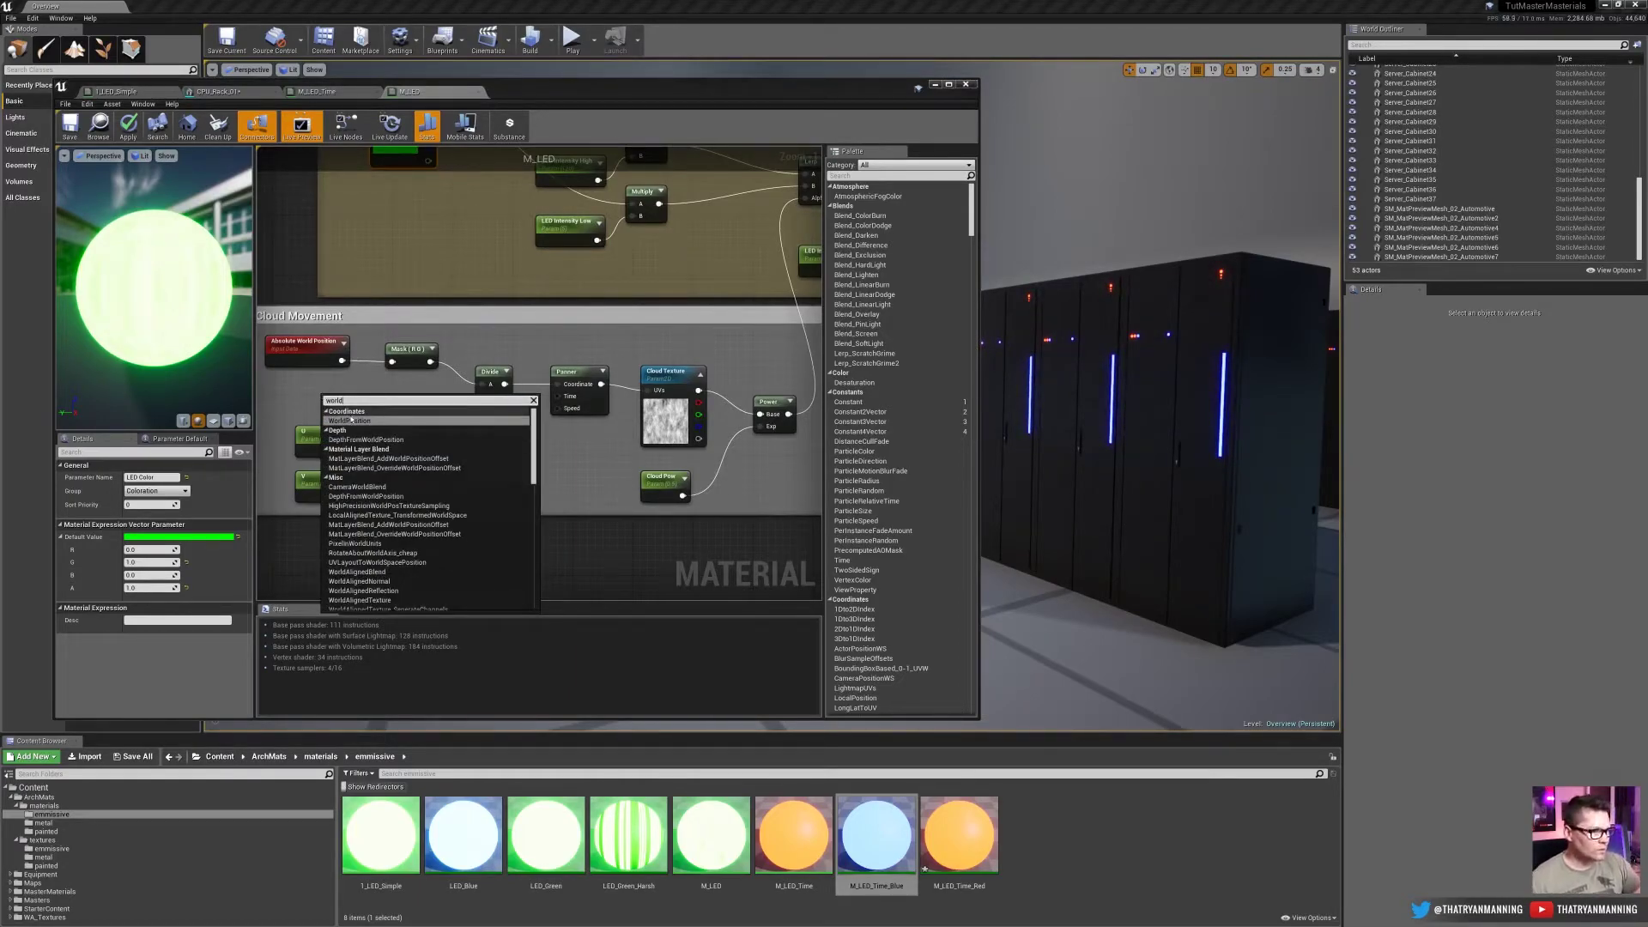
left_click(352, 421)
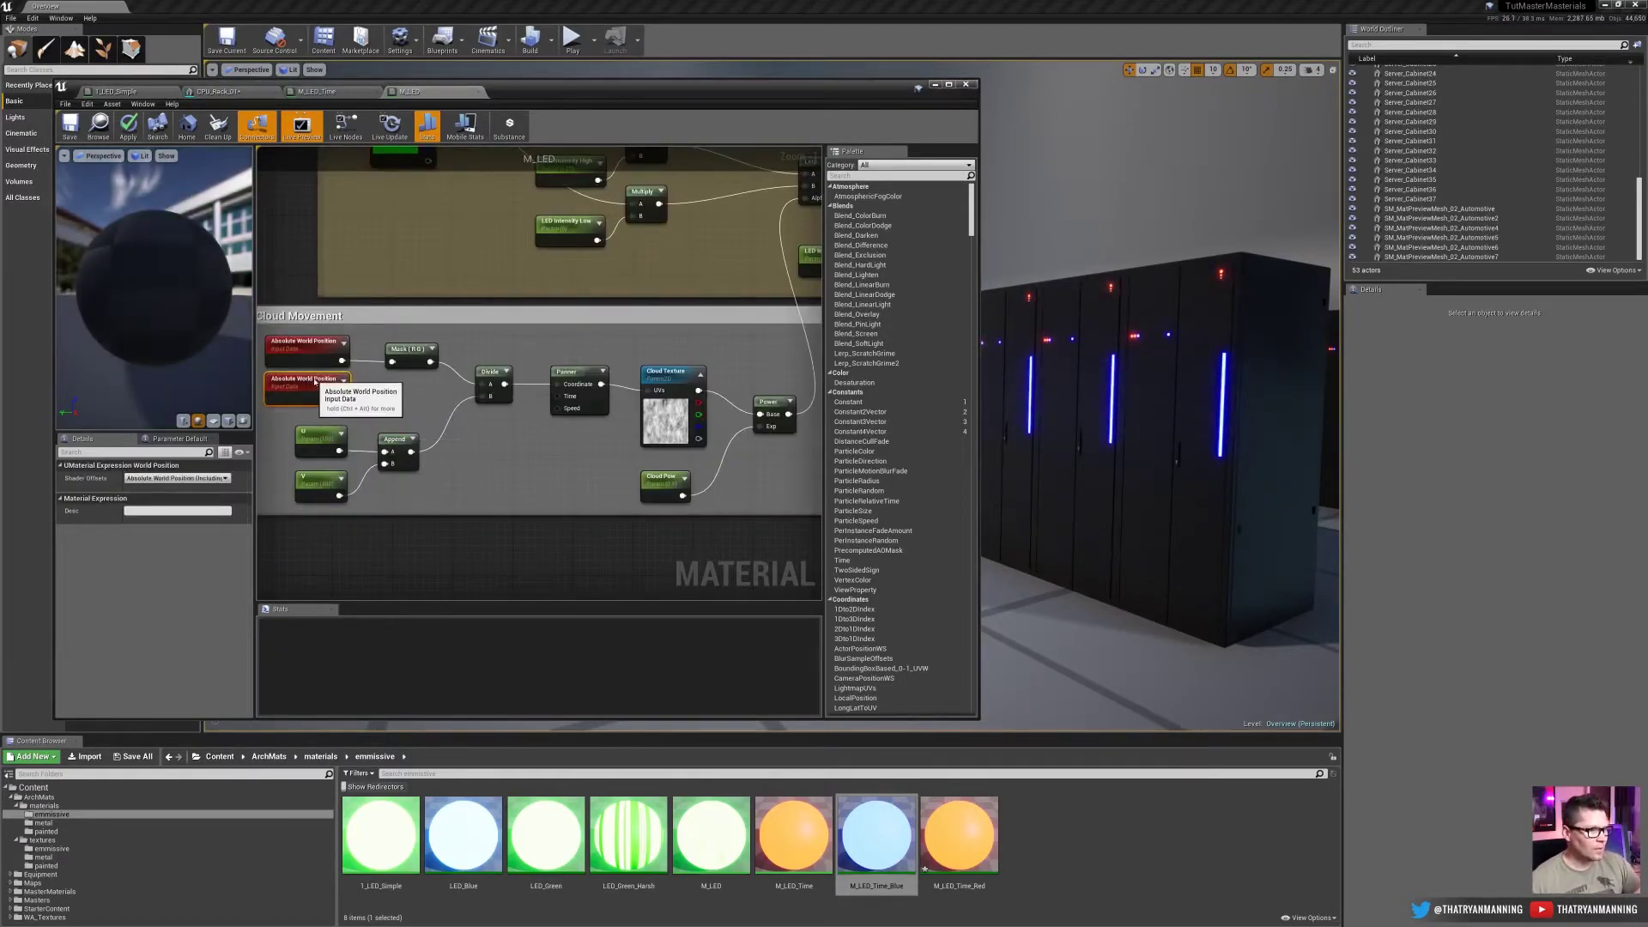
key("Delete")
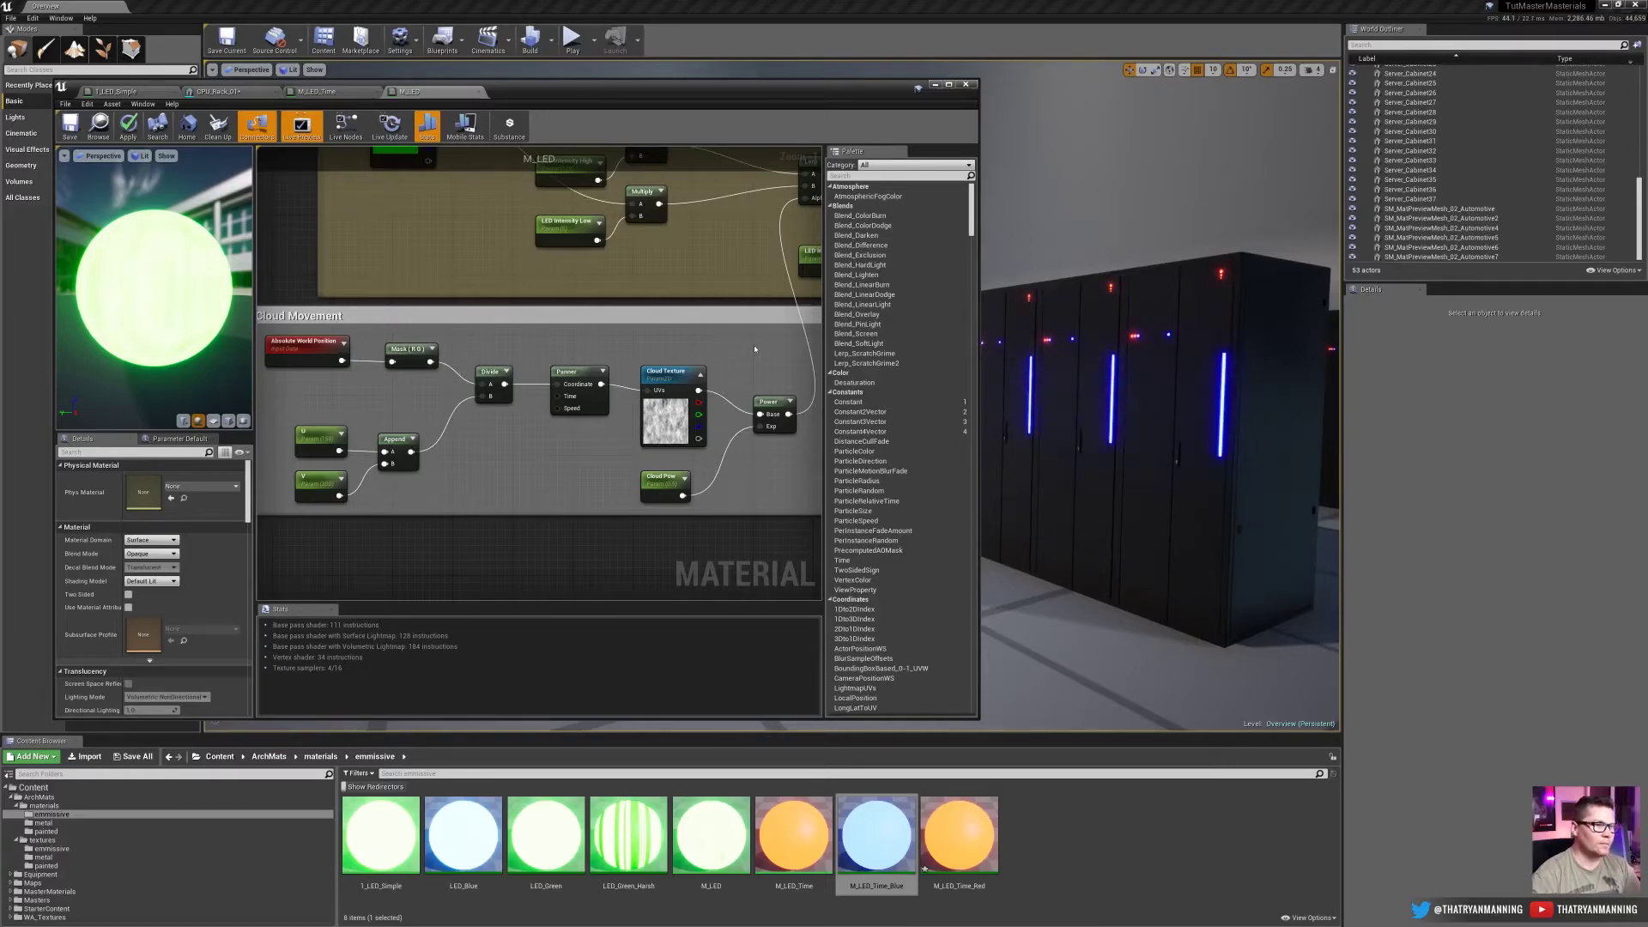
right_click_drag(734, 372, 630, 380)
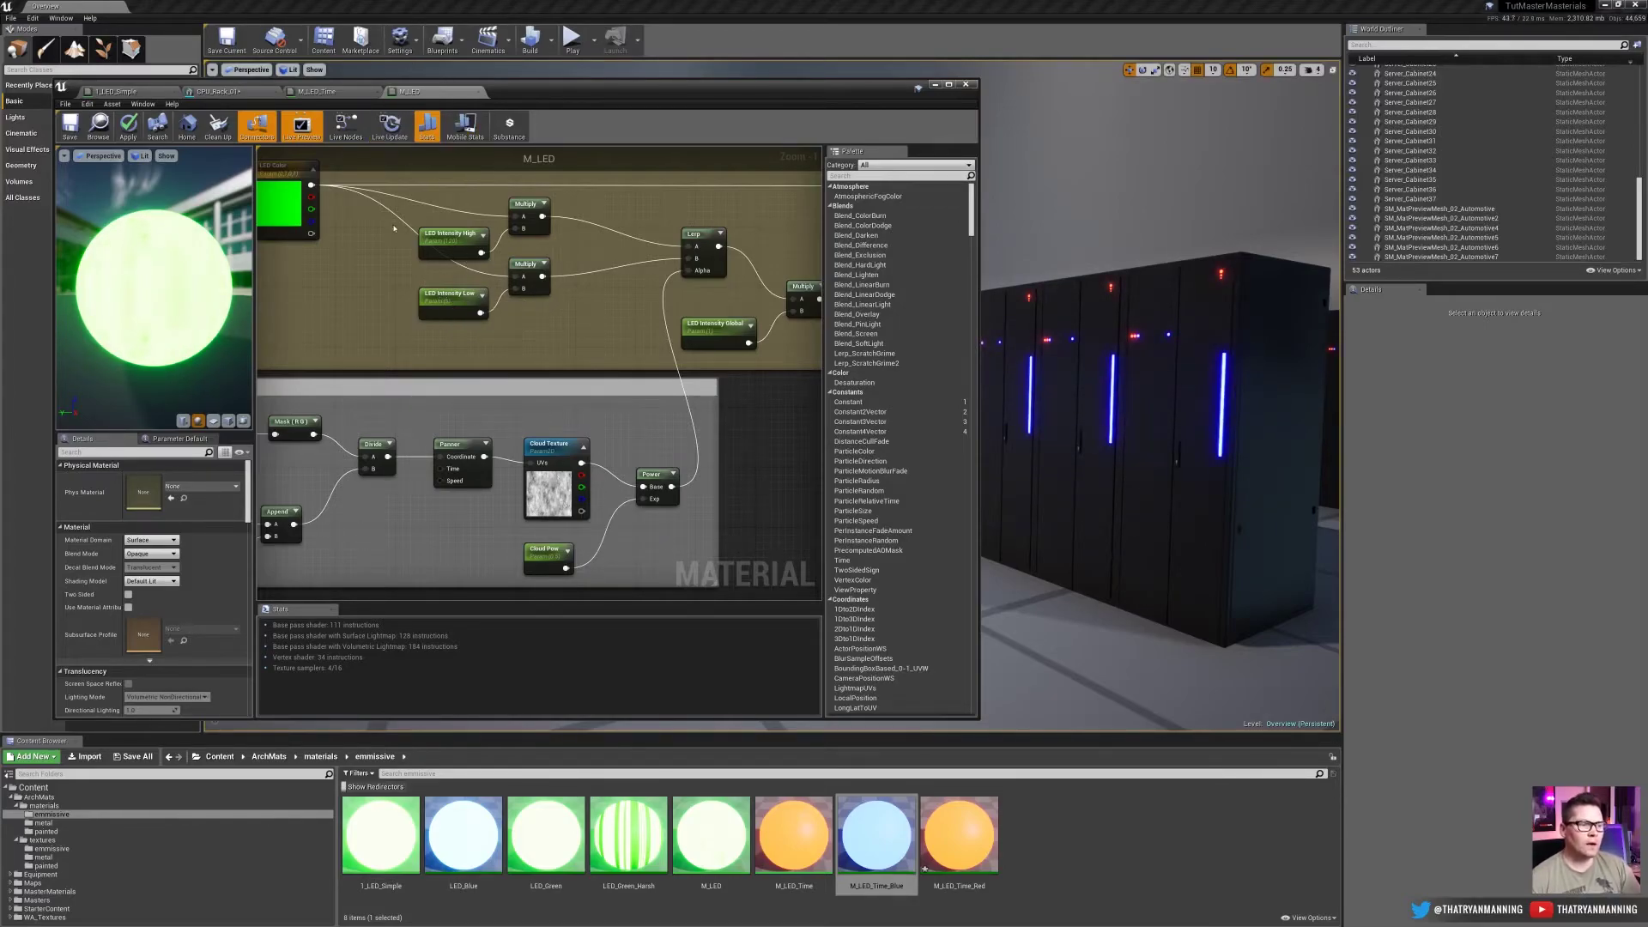
right_click_drag(395, 430, 501, 384)
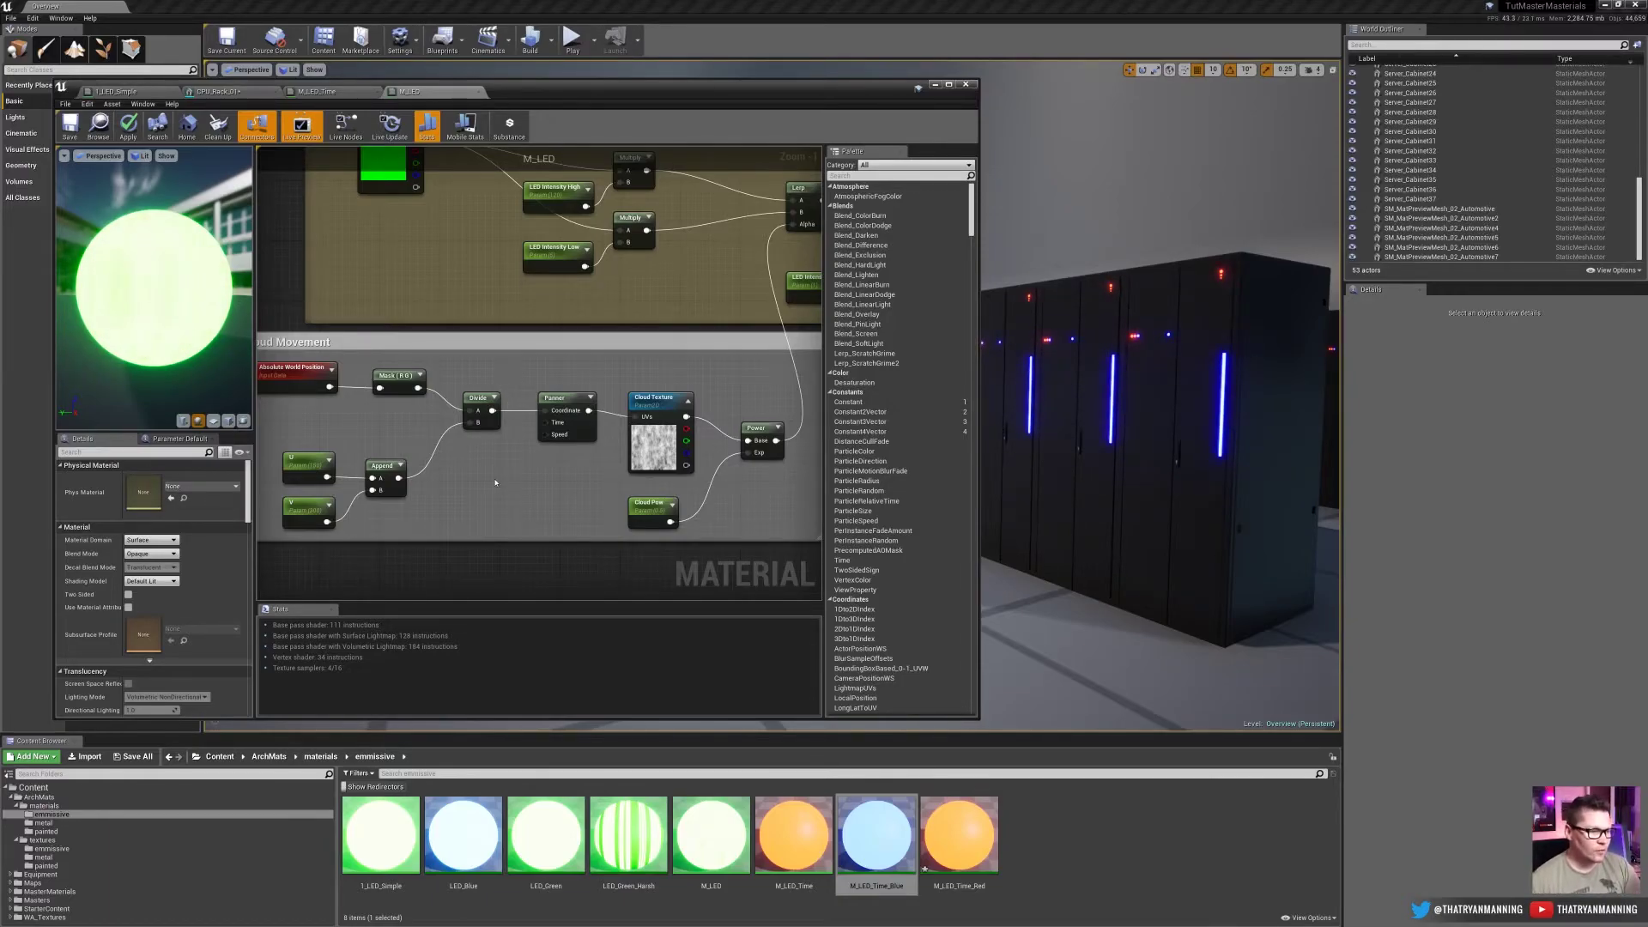
right_click_drag(384, 378, 400, 379)
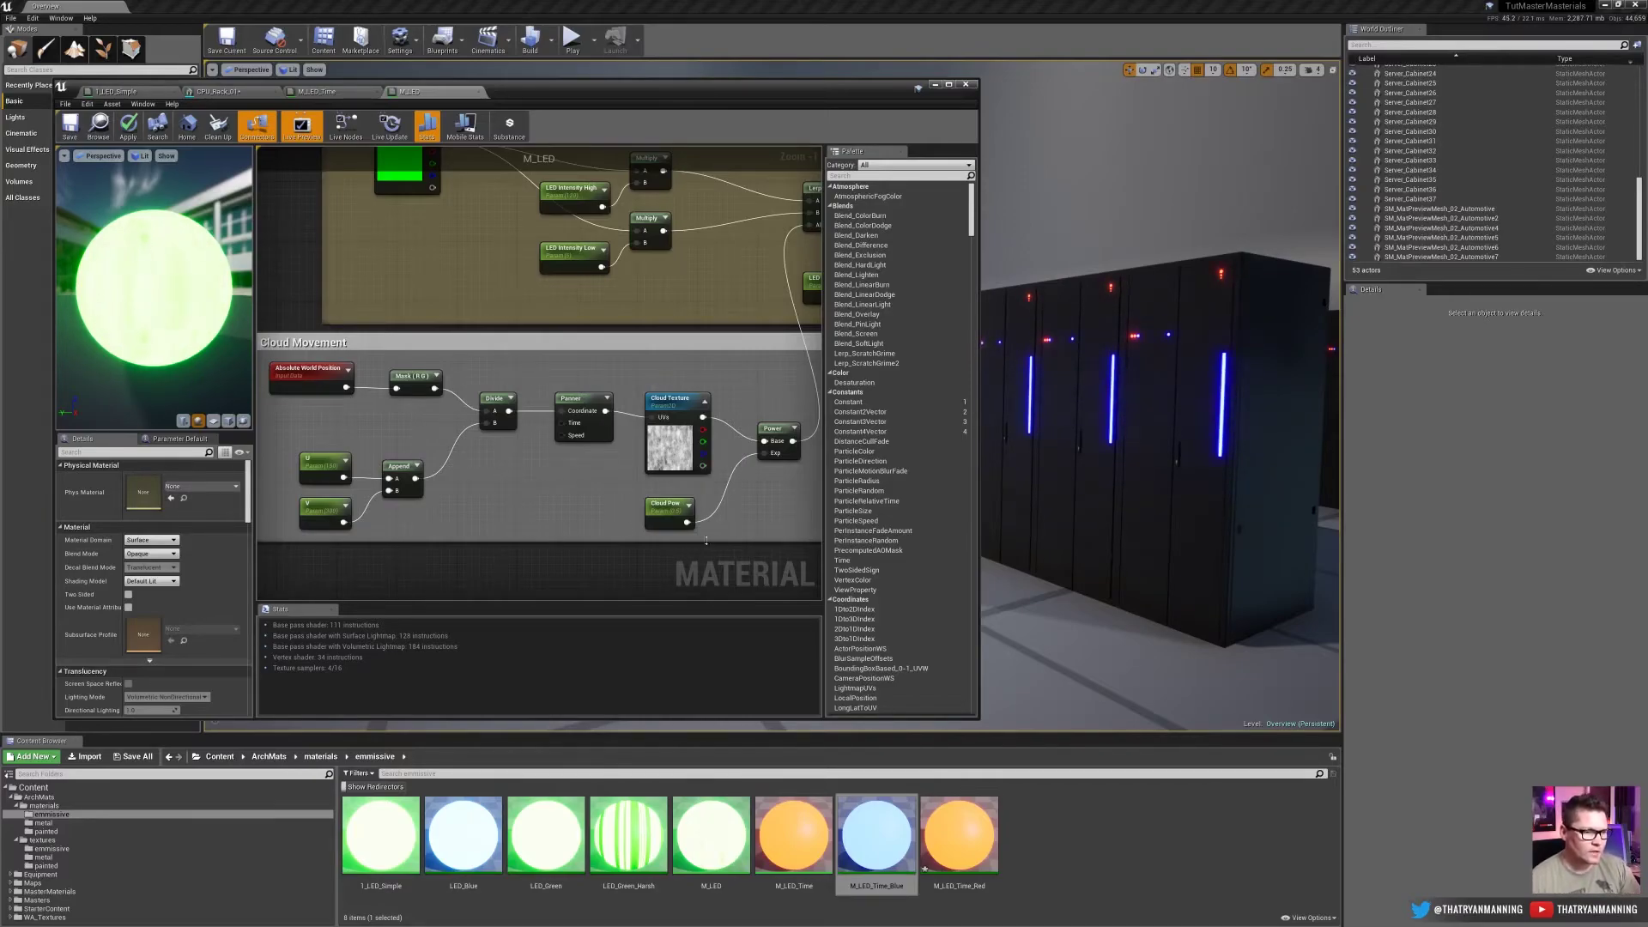
right_click_drag(651, 503, 520, 478)
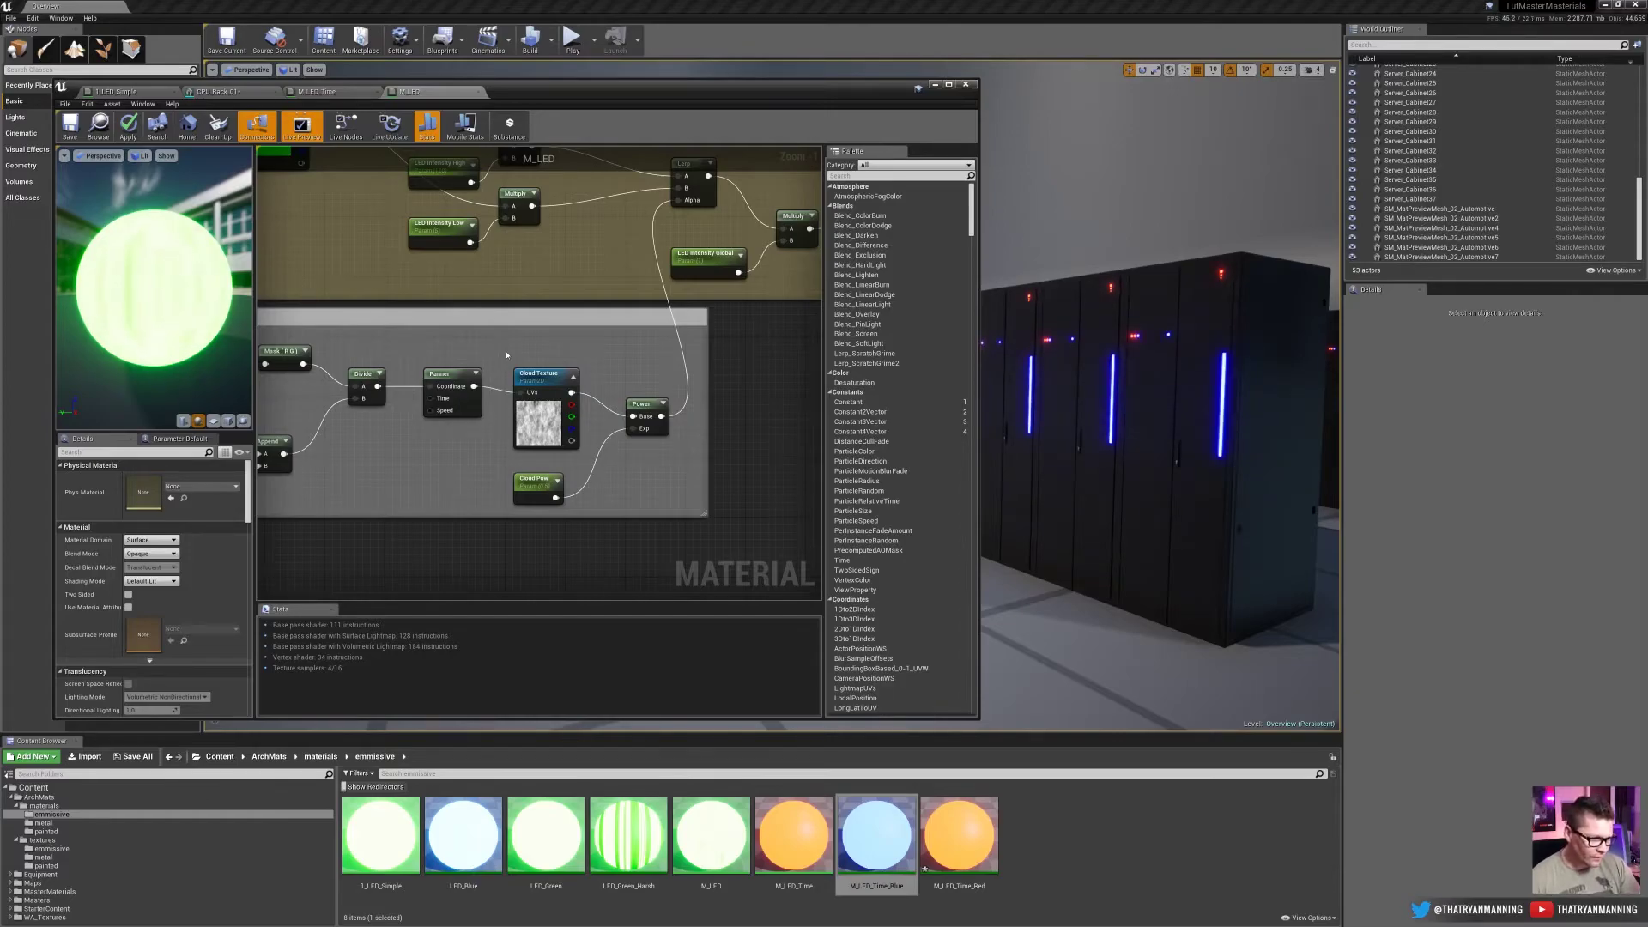
right_click_drag(507, 355, 552, 428)
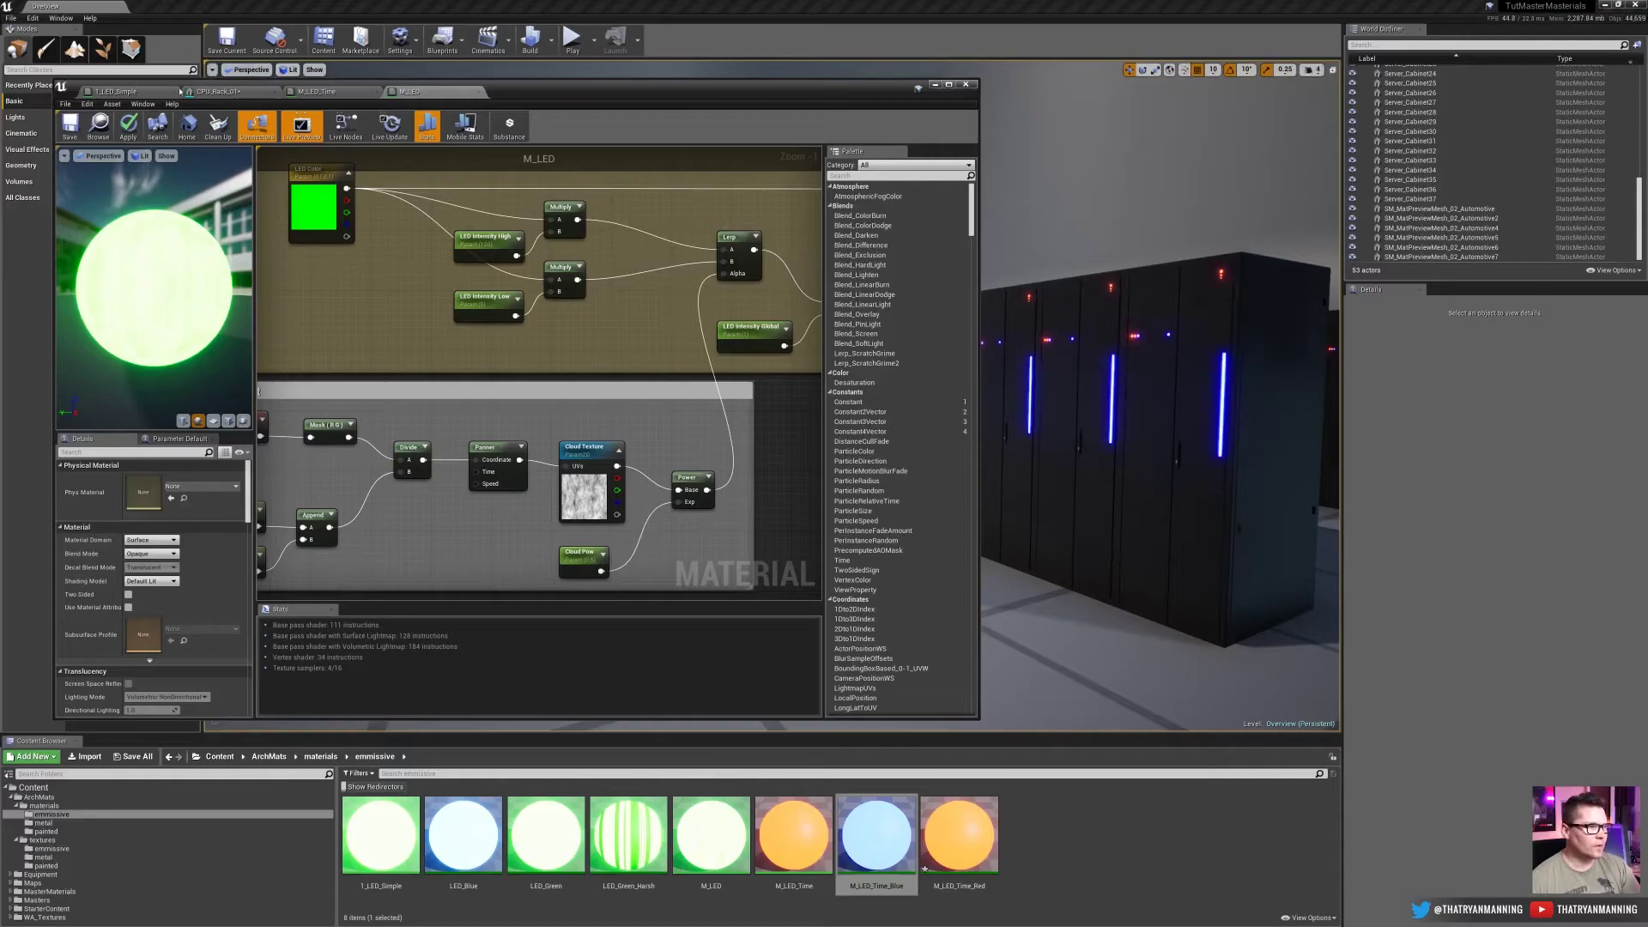
Narrow the mesh editor and close M_LED_Time without saving its changes
left_click(225, 91)
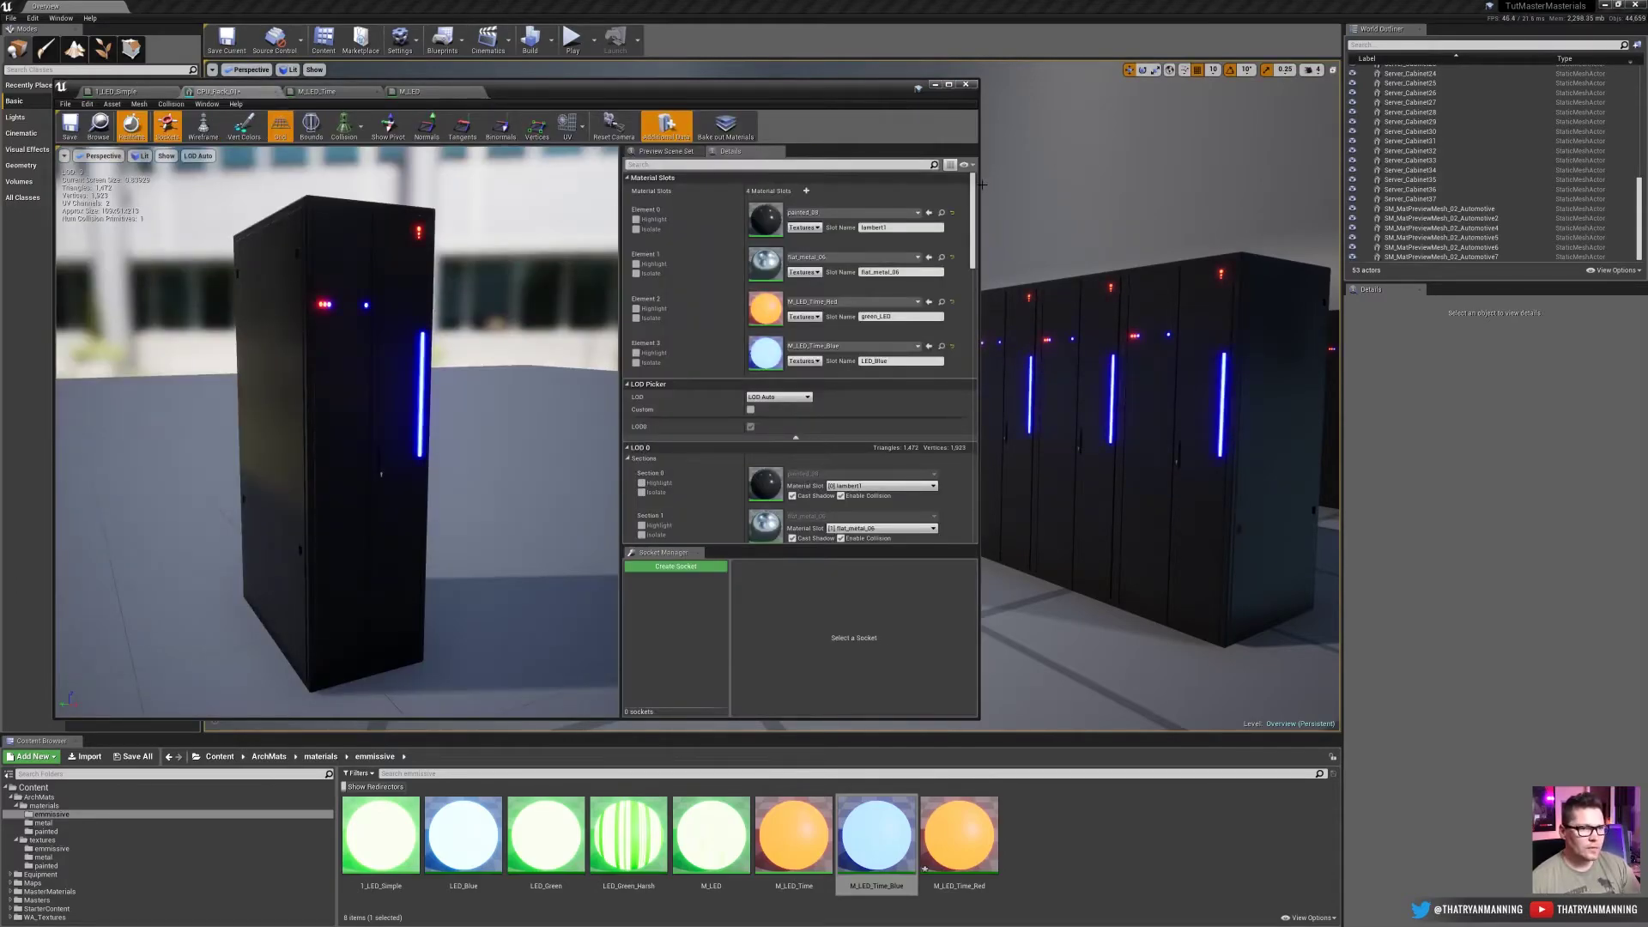
left_click_drag(978, 183, 724, 183)
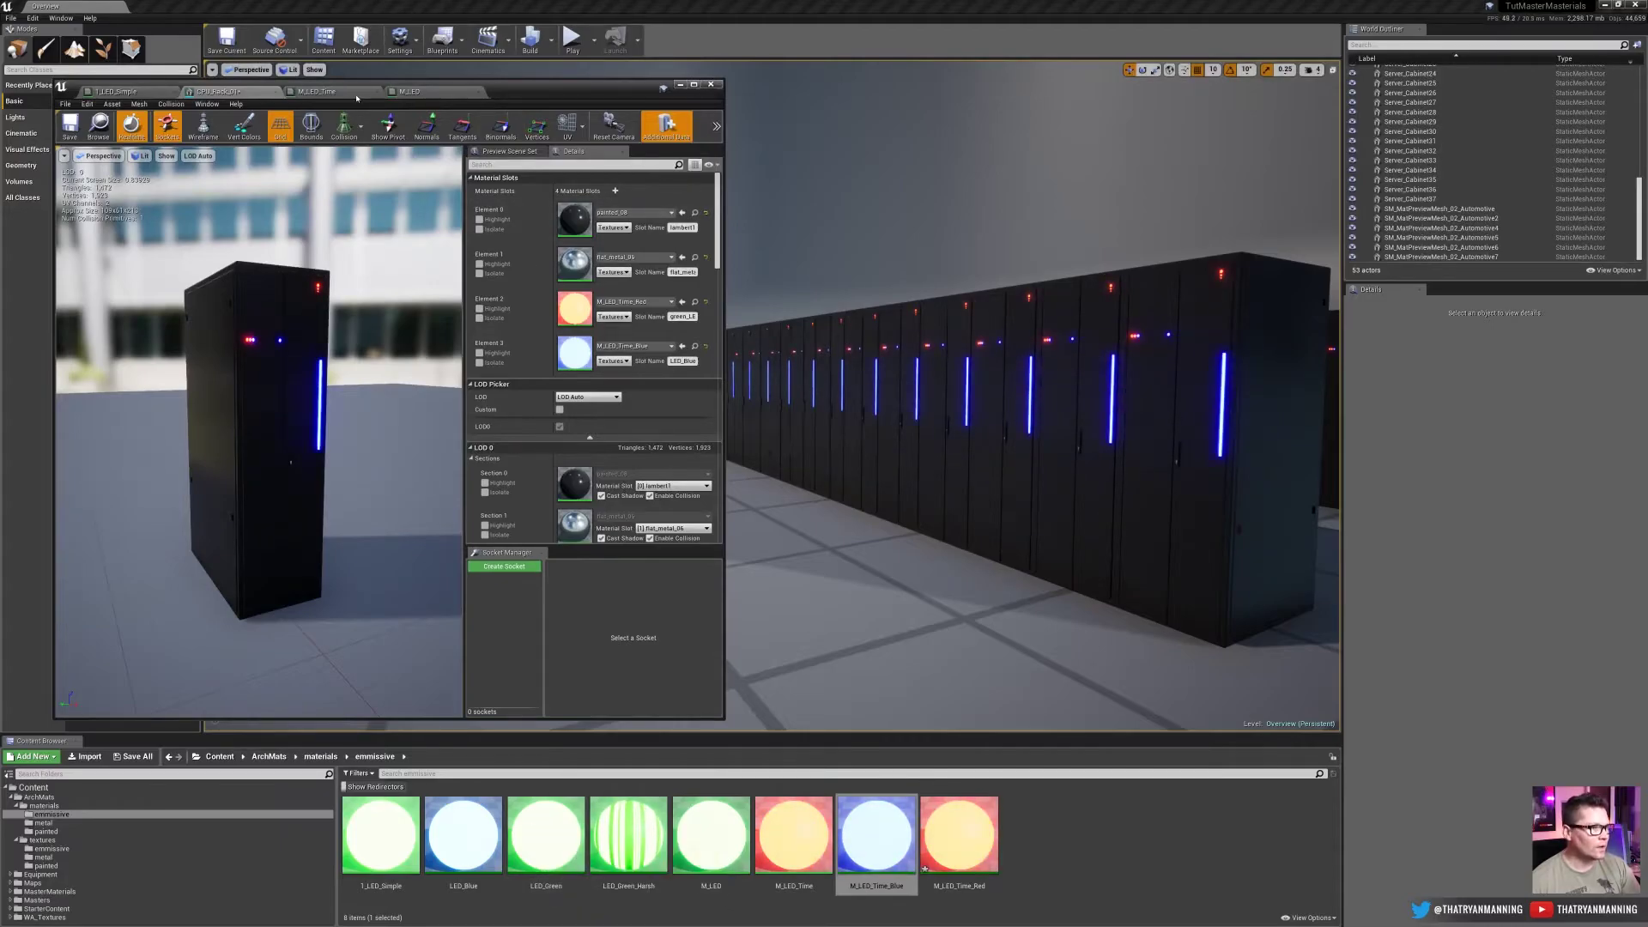
left_click(316, 91)
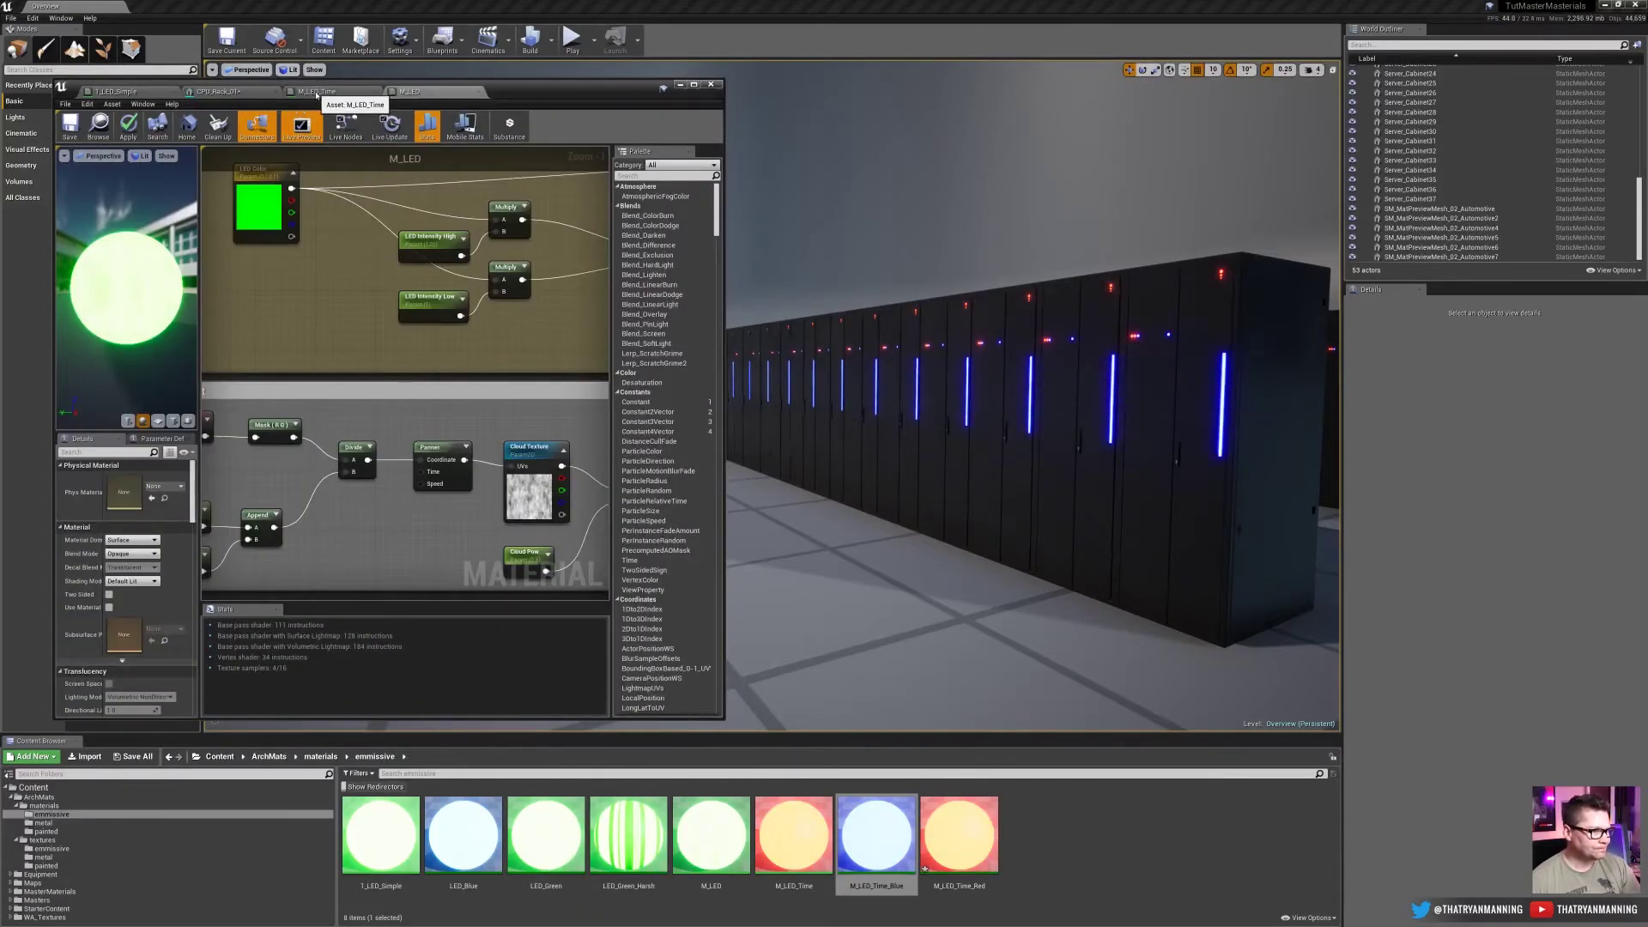
left_click(377, 91)
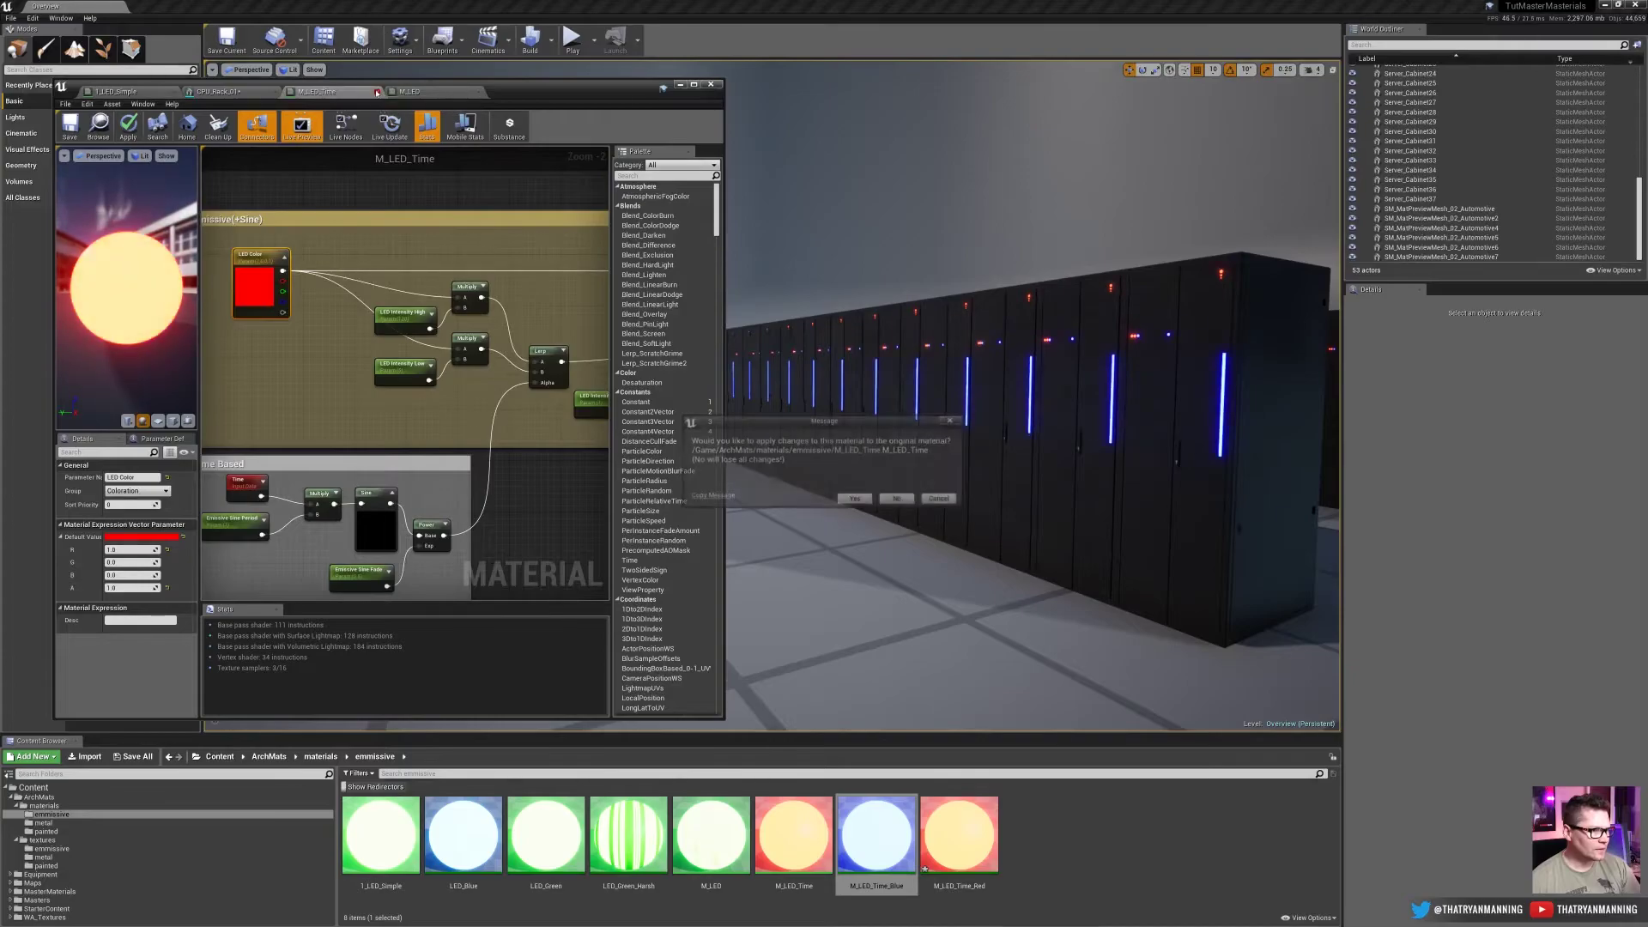
left_click(897, 499)
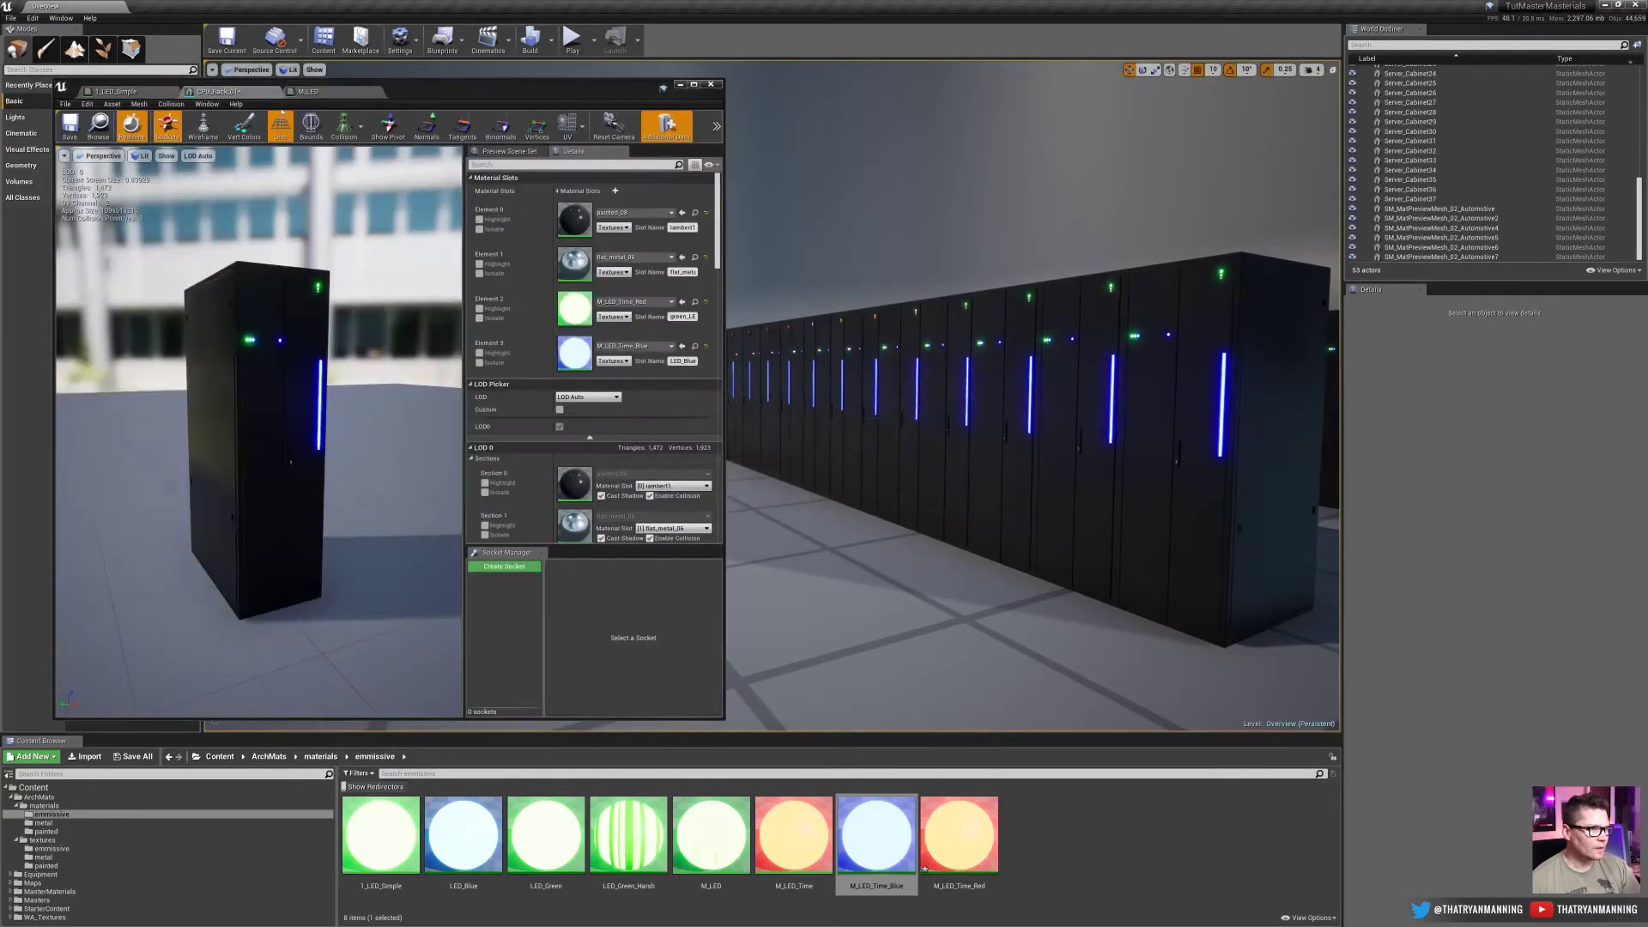
left_click(323, 92)
scroll(356, 446, "down", 6)
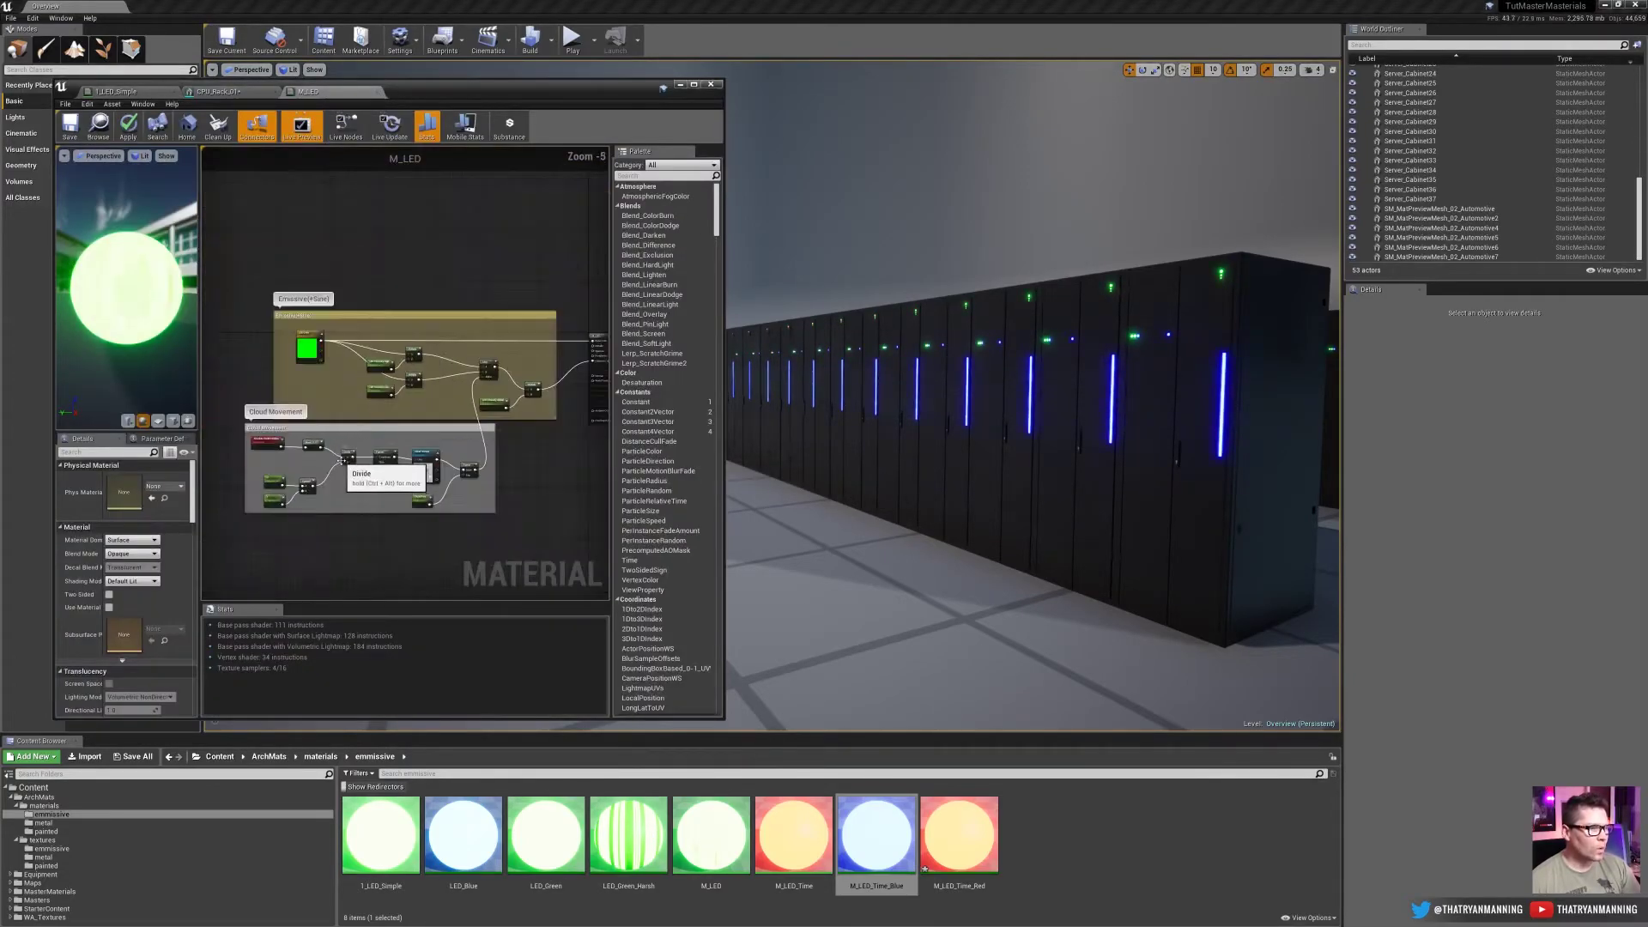
Assign LED_Green to Element 2 and LED_Blue to Element 3 of CPU_Rack_01
left_click(219, 91)
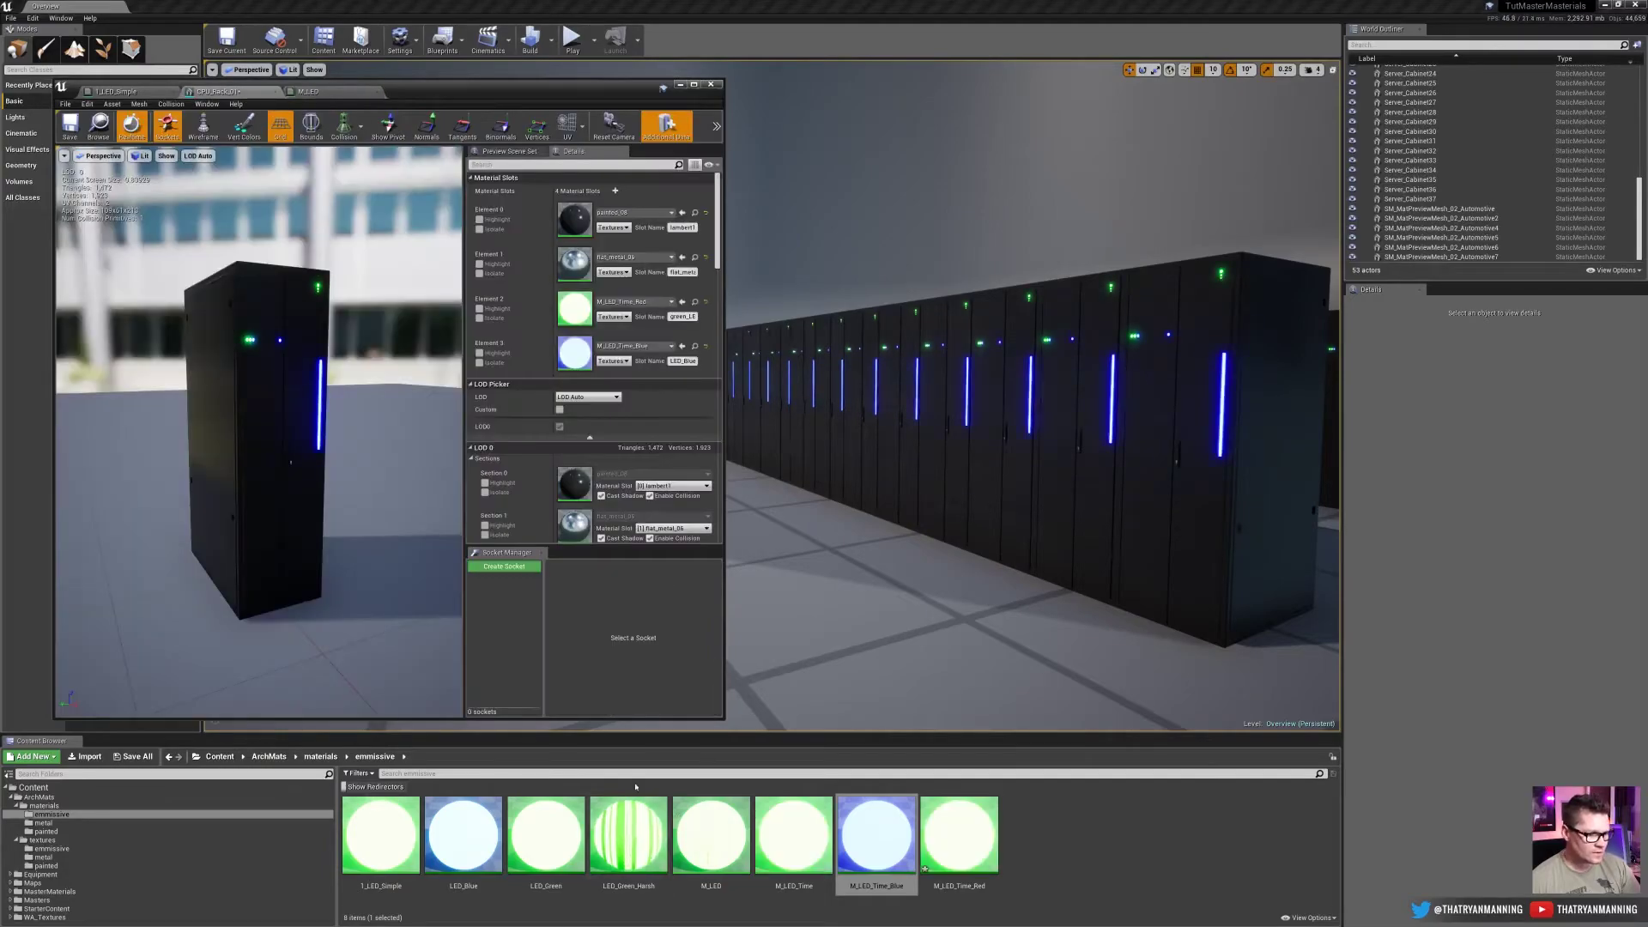
left_click(546, 833)
left_click(682, 301)
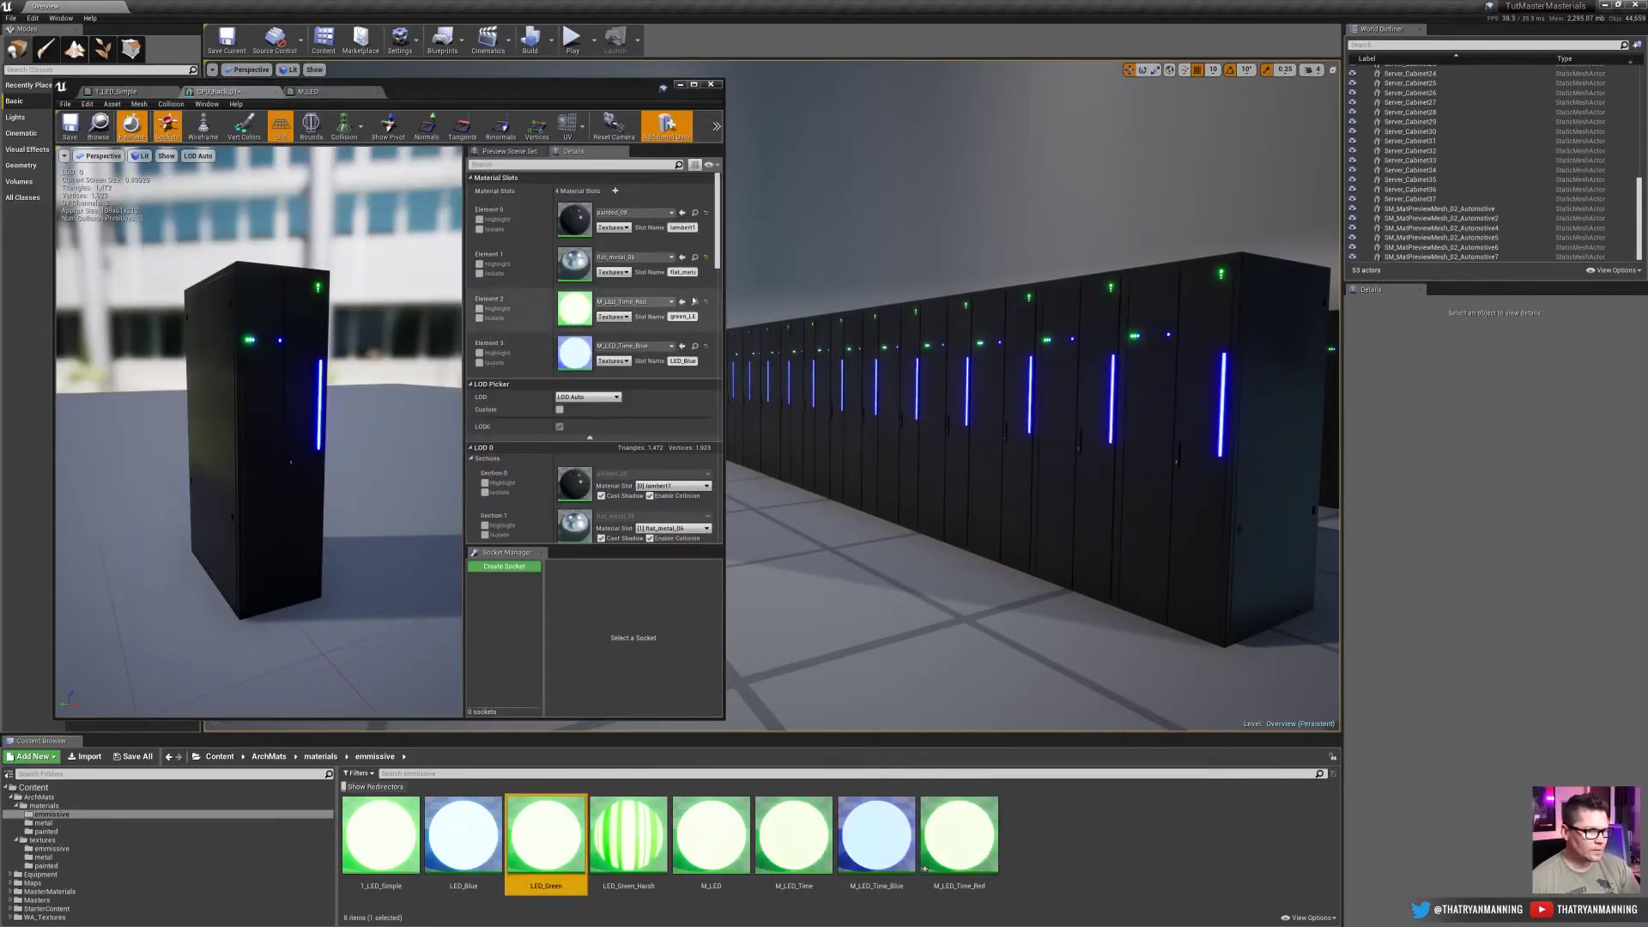
left_click(464, 833)
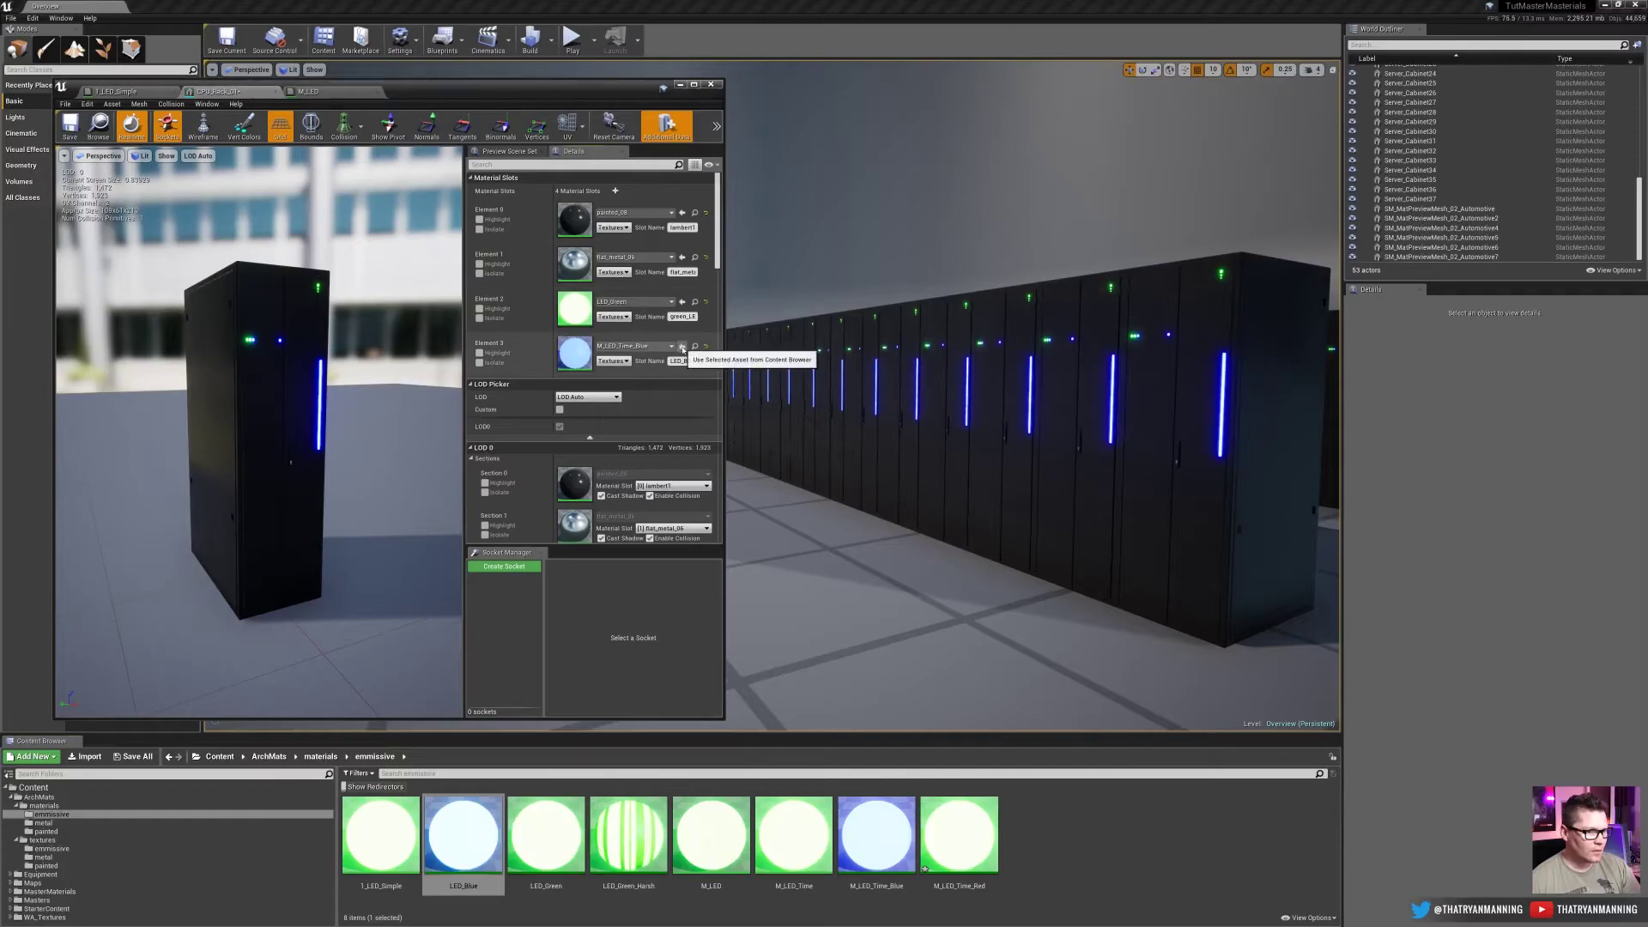
left_click(682, 346)
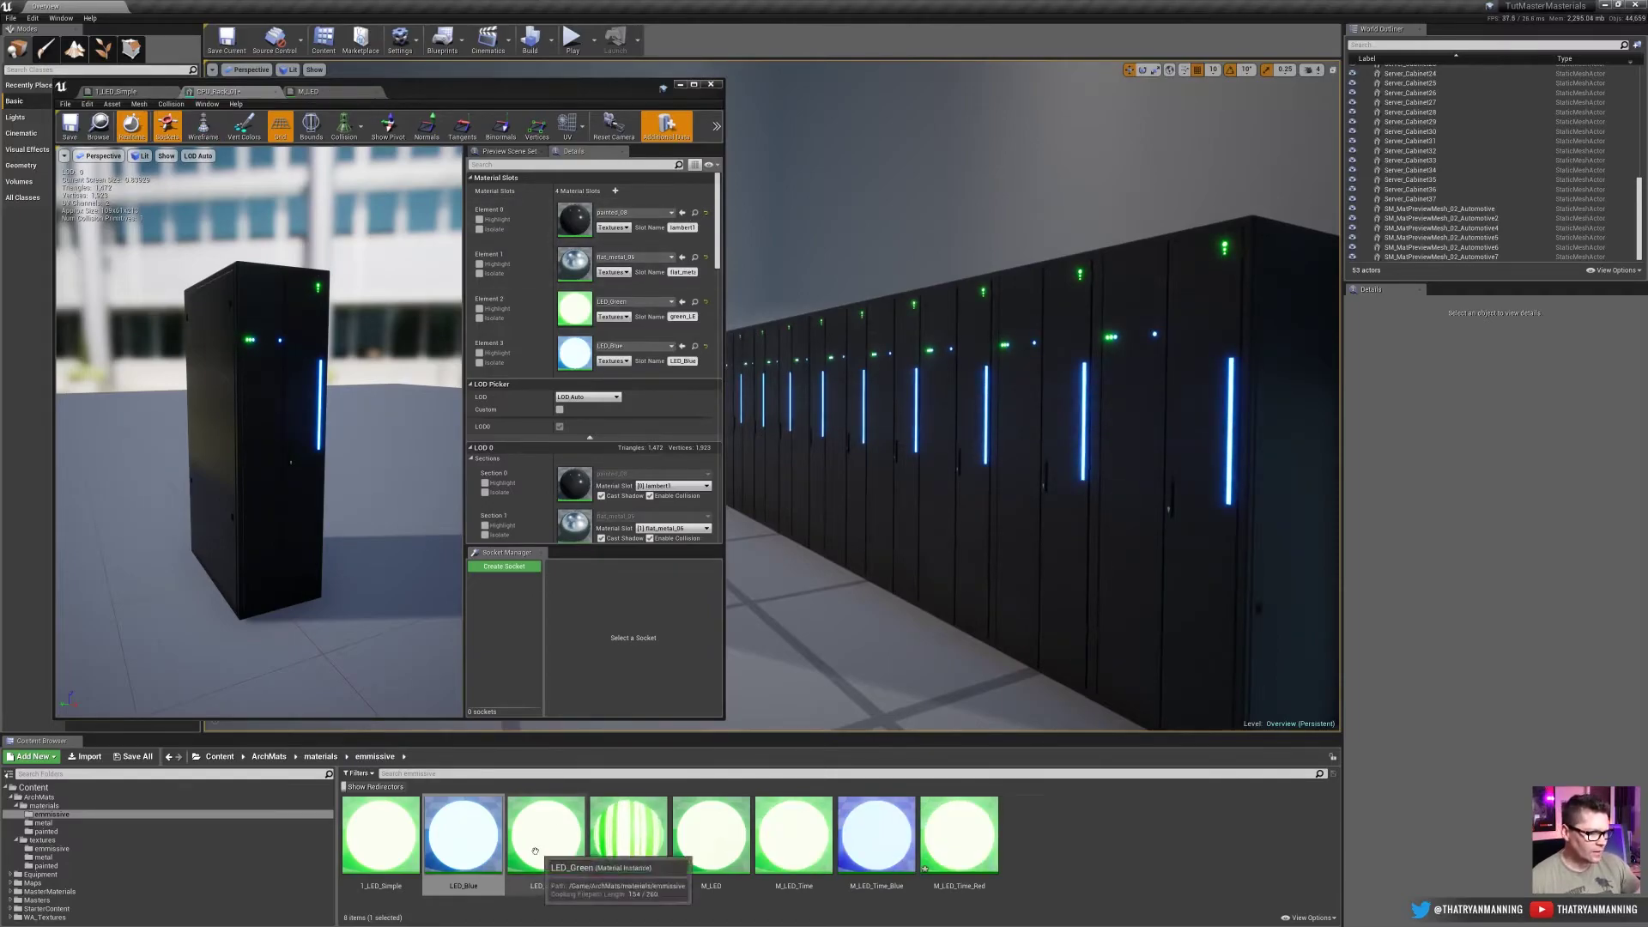
Open the LED_Blue instance and change its LED Intensity High from 120 to 500
left_click(480, 834)
double_click(480, 834)
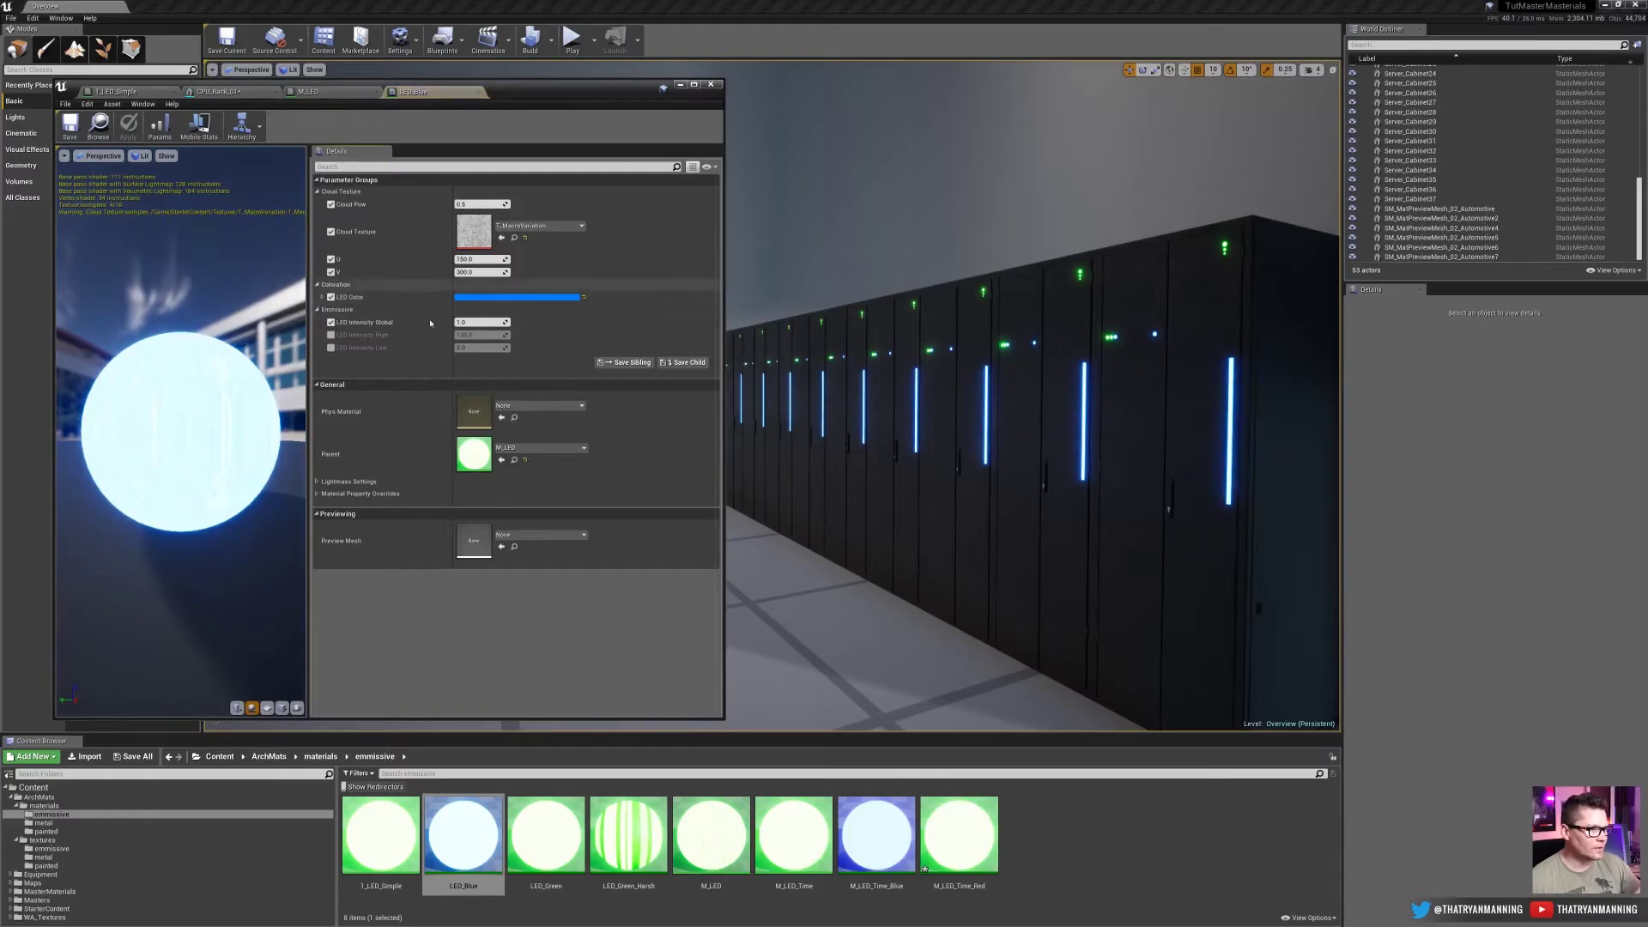
left_click(481, 334)
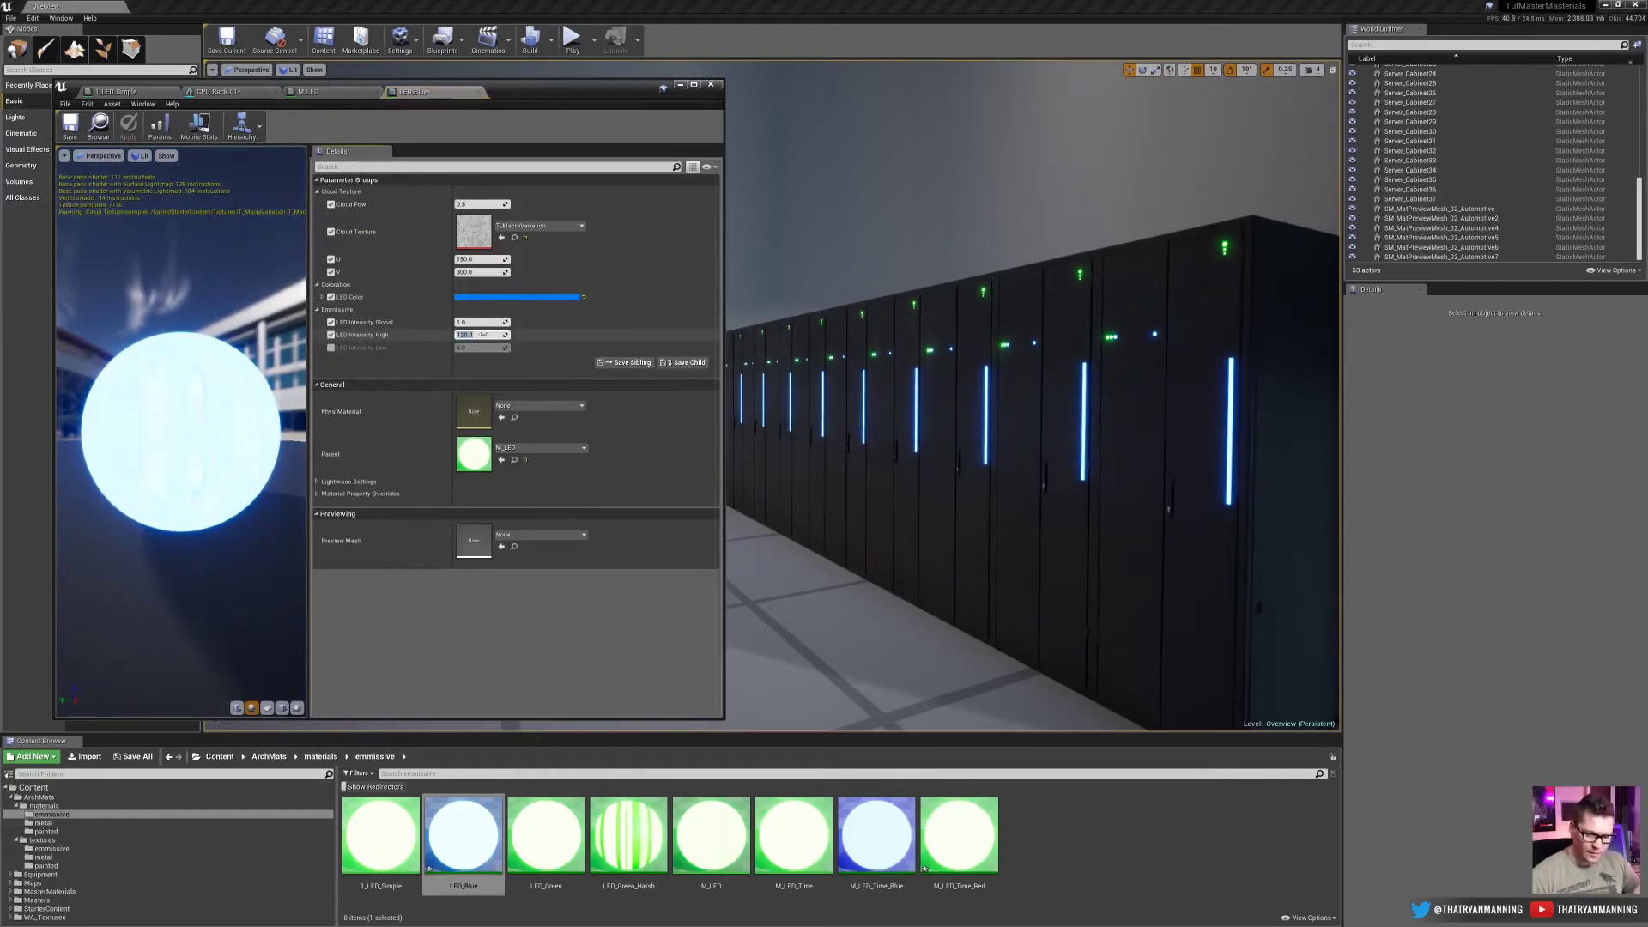
type("500")
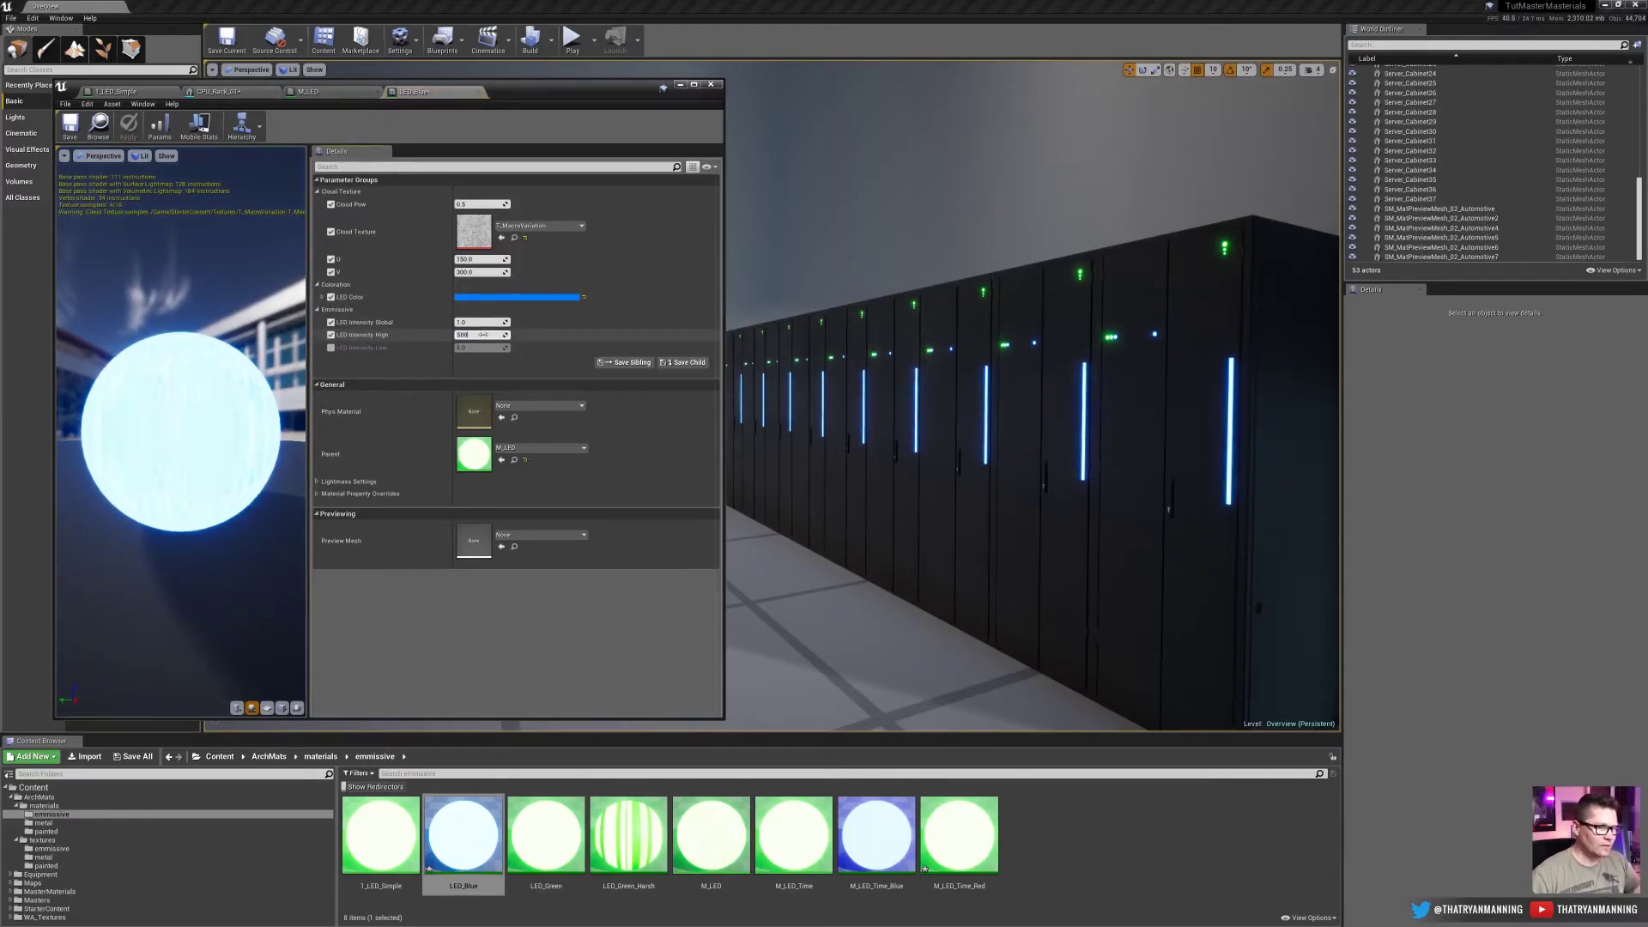
key("Return")
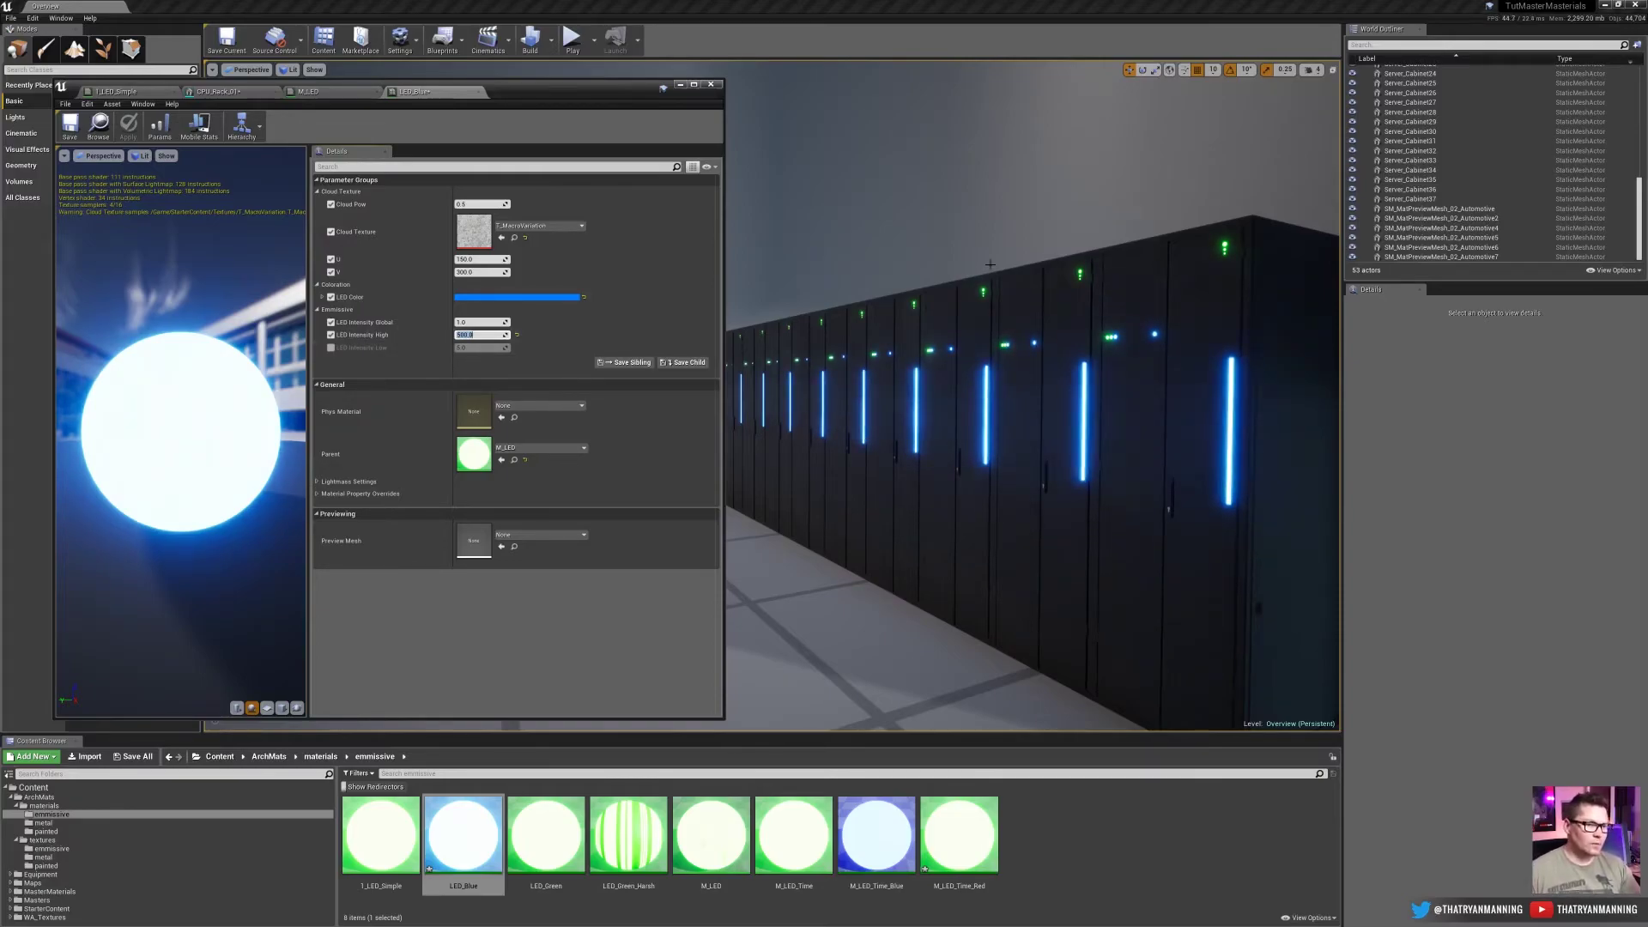
right_click_drag(882, 376, 947, 436)
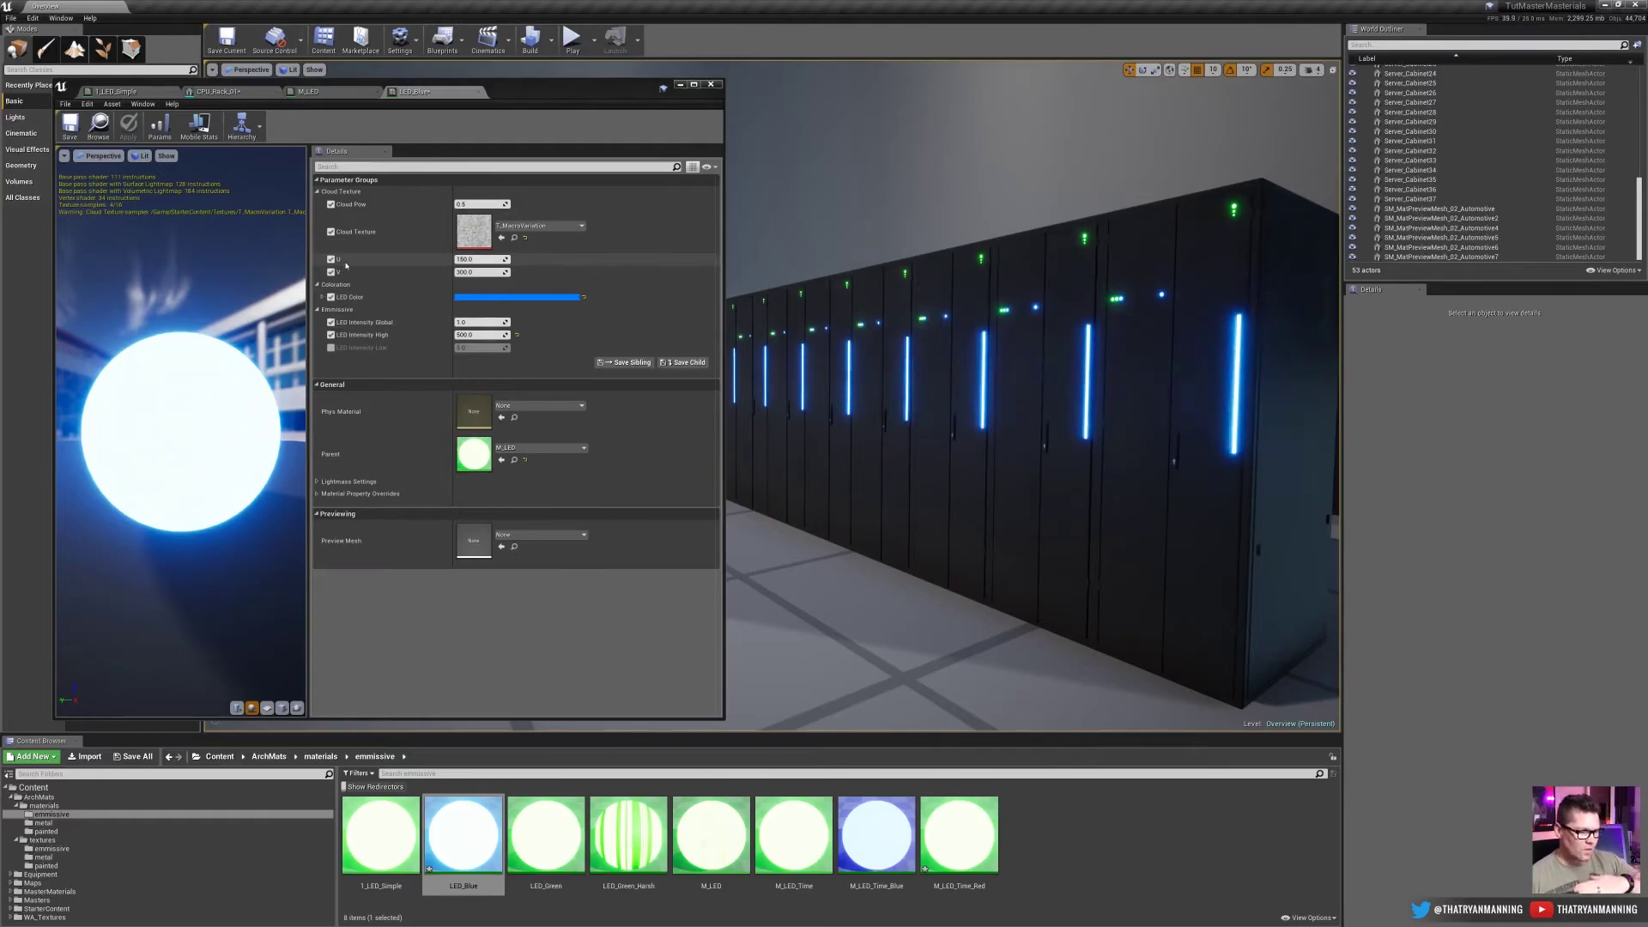
Enter 0 for LED_Blue's U and V, then check the Cloud Movement nodes in M_LED
left_click(480, 259)
type("0")
key("Tab")
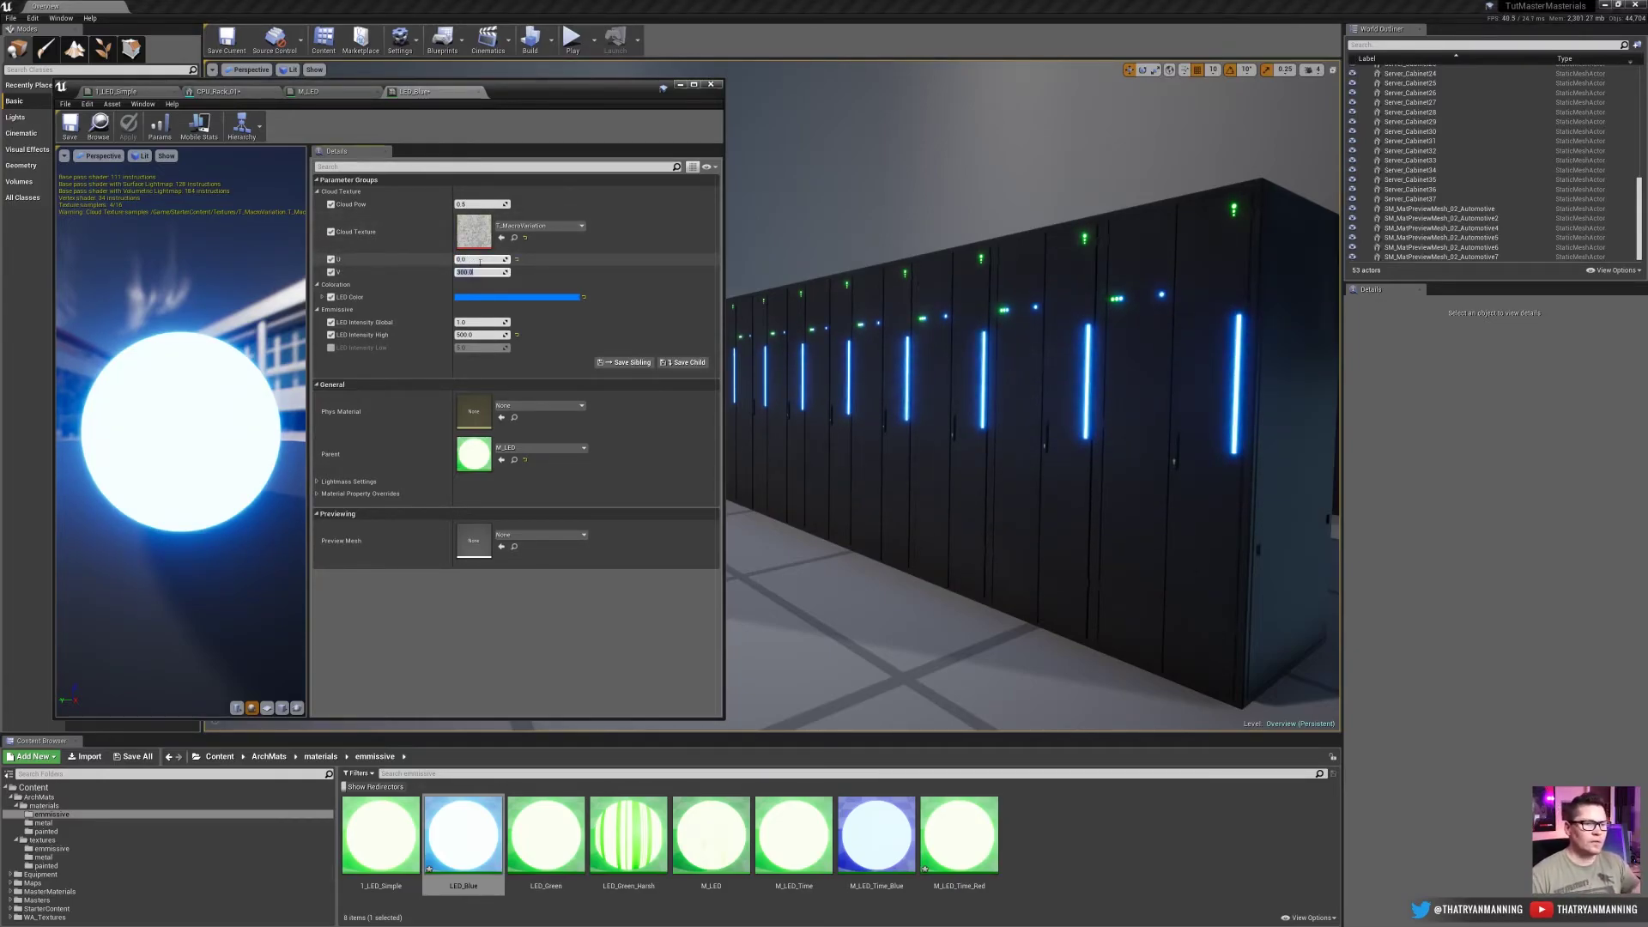
type("0")
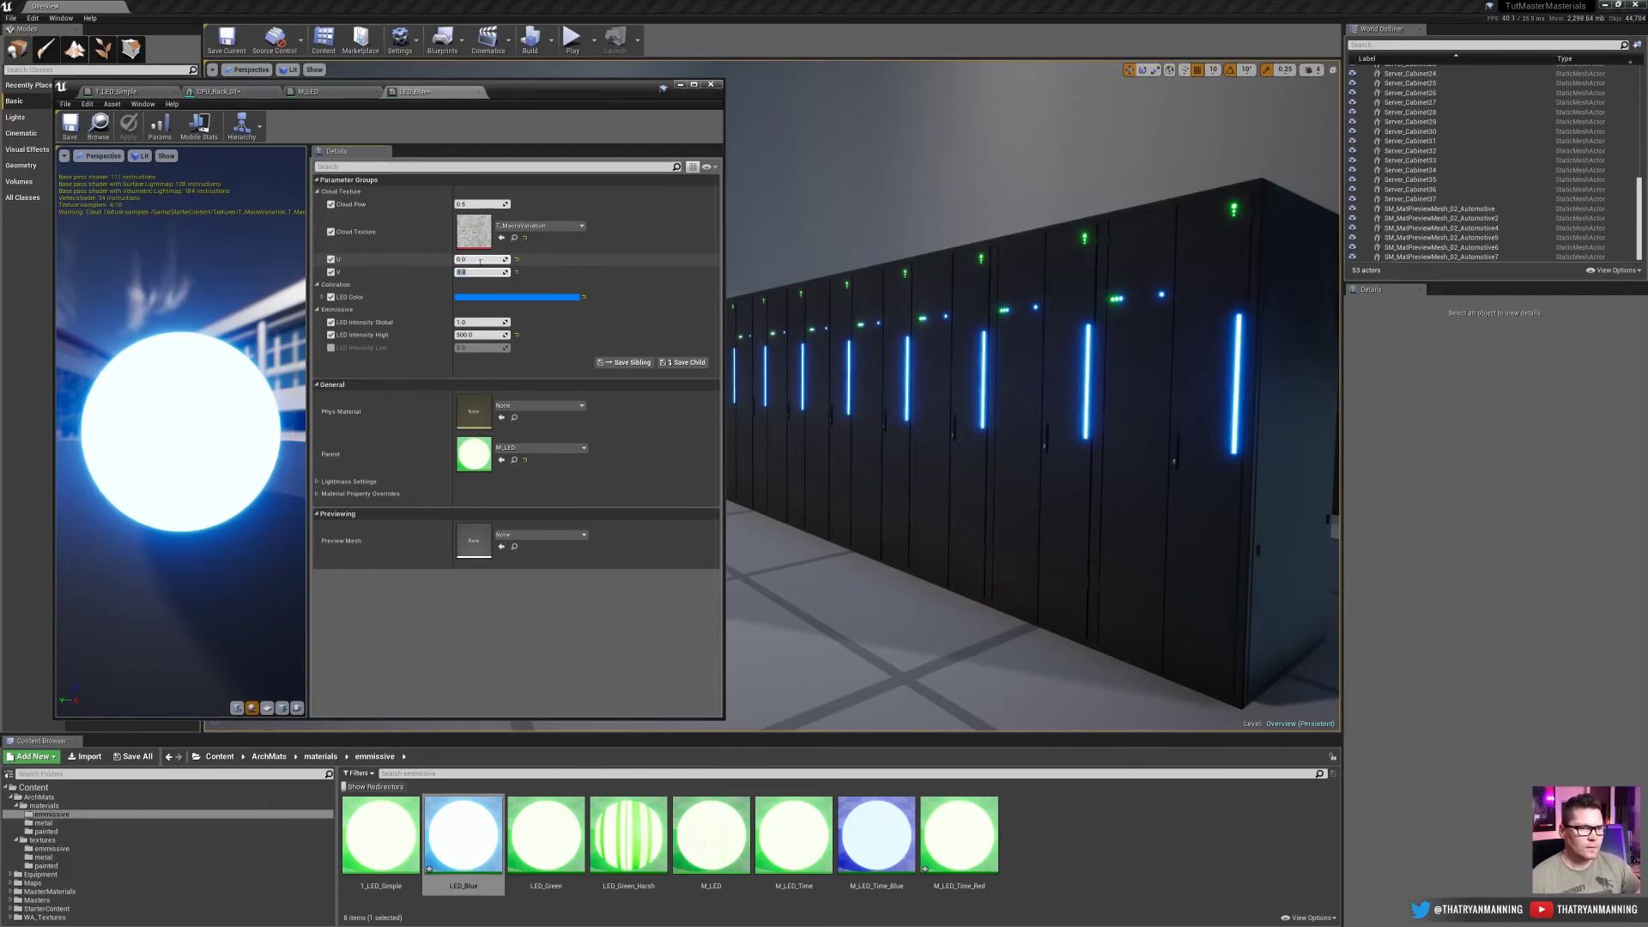
left_click(215, 91)
left_click(307, 91)
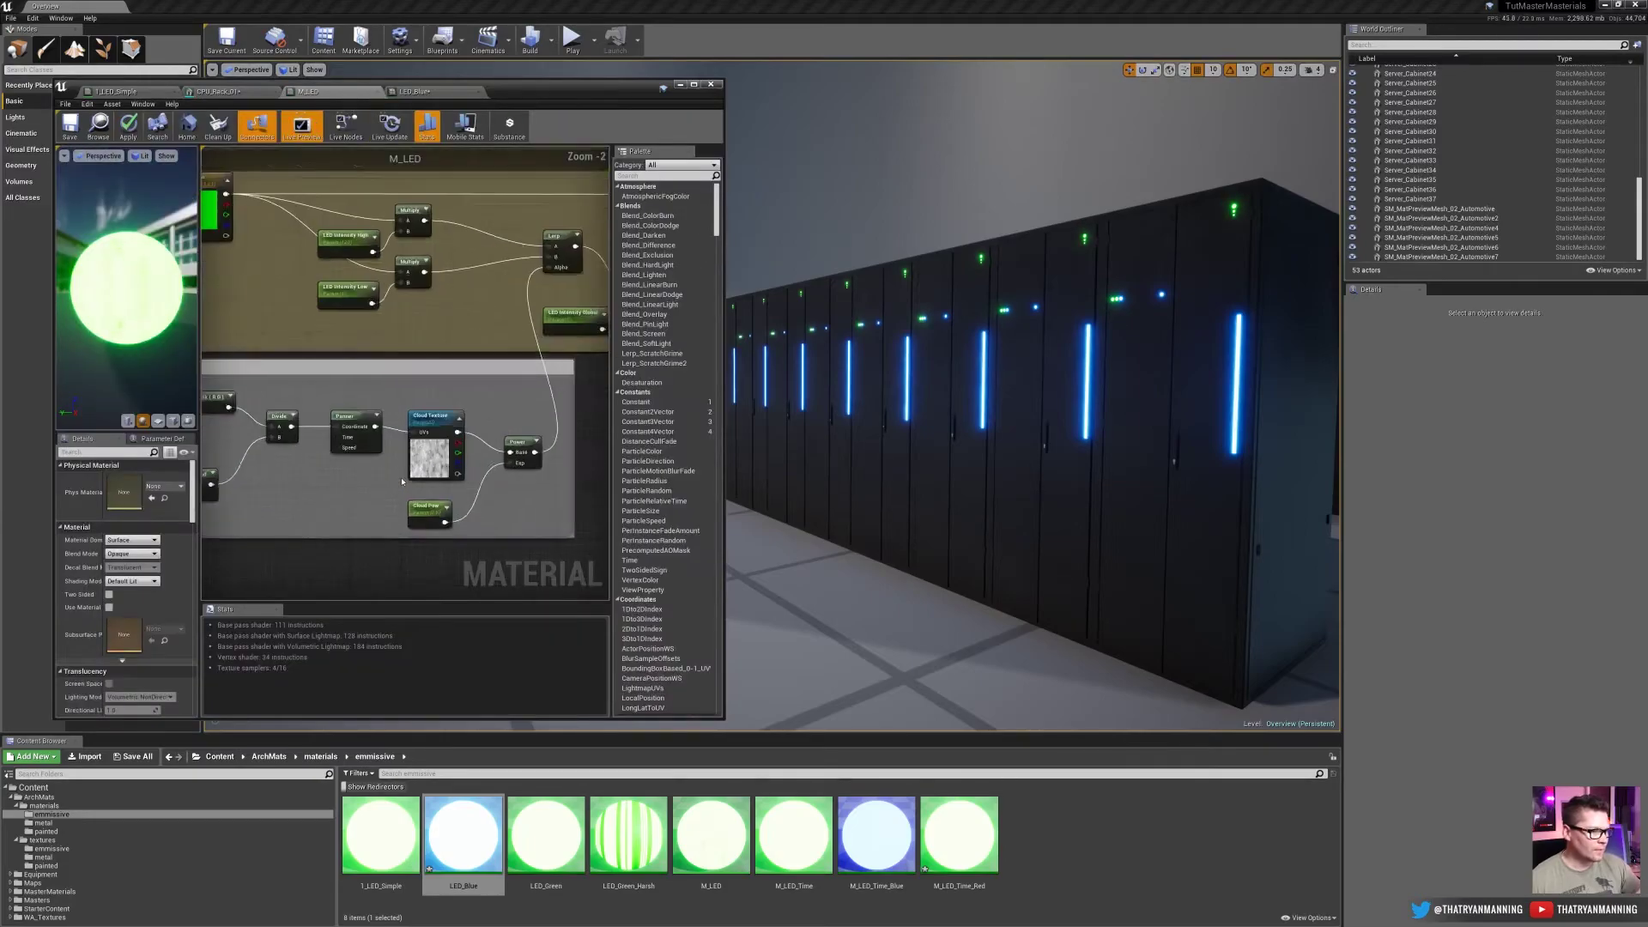
scroll(402, 481, "up", 1)
right_click_drag(401, 482, 261, 363)
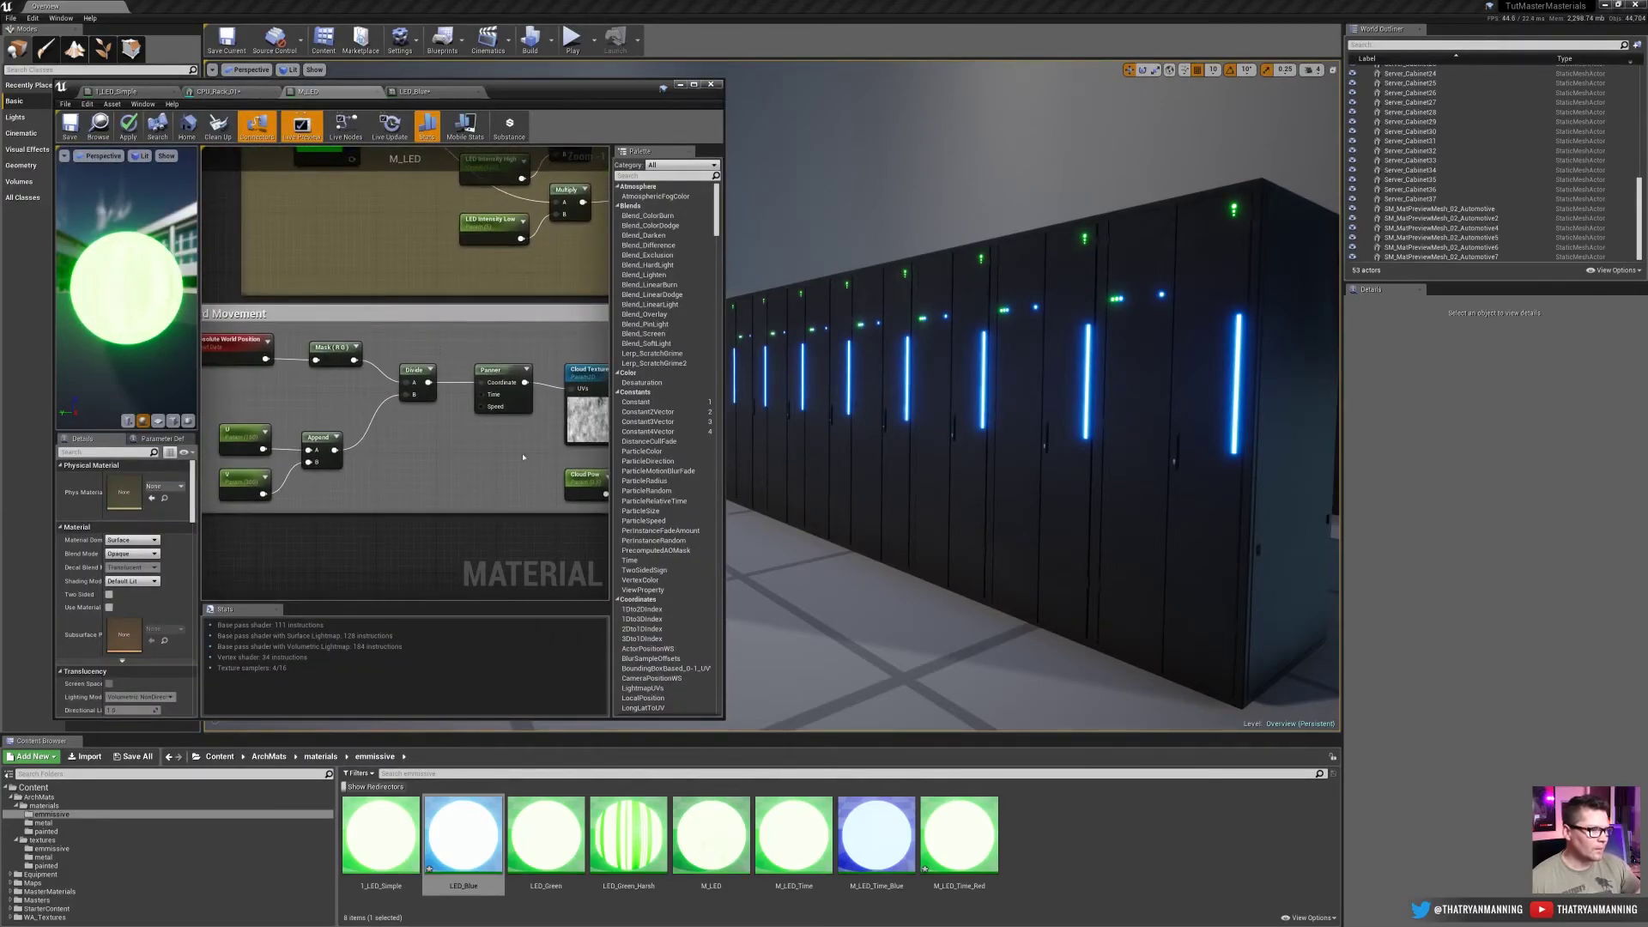
right_click_drag(522, 457, 401, 395)
left_click(433, 92)
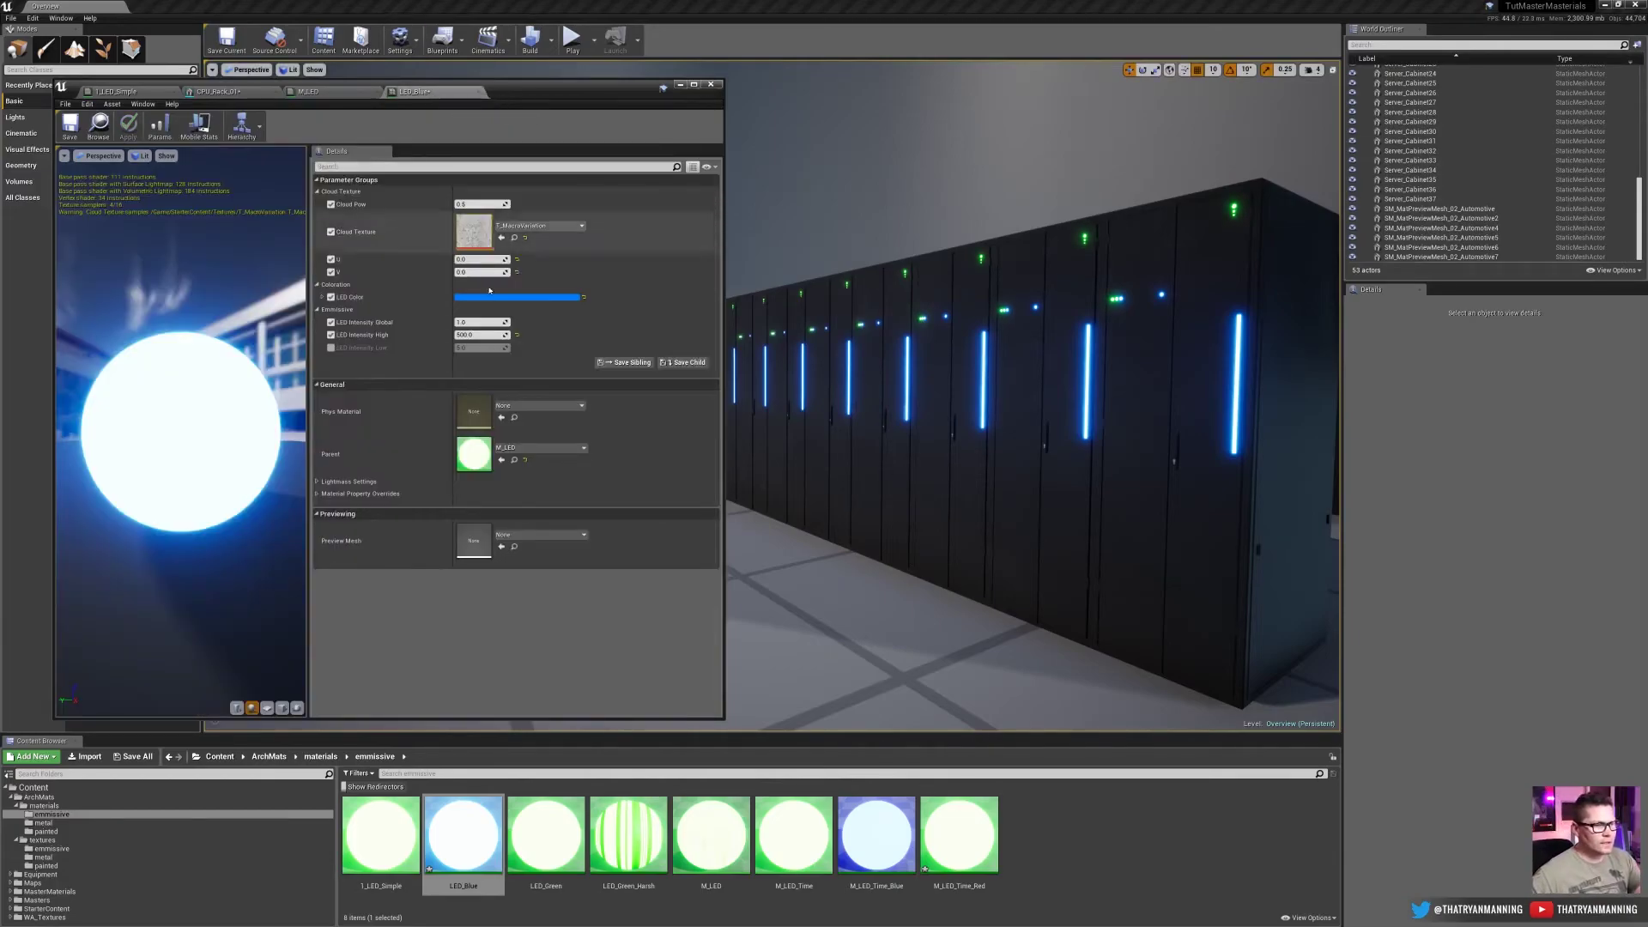
Set LED_Blue's U and V panning values to 500 each
left_click(486, 260)
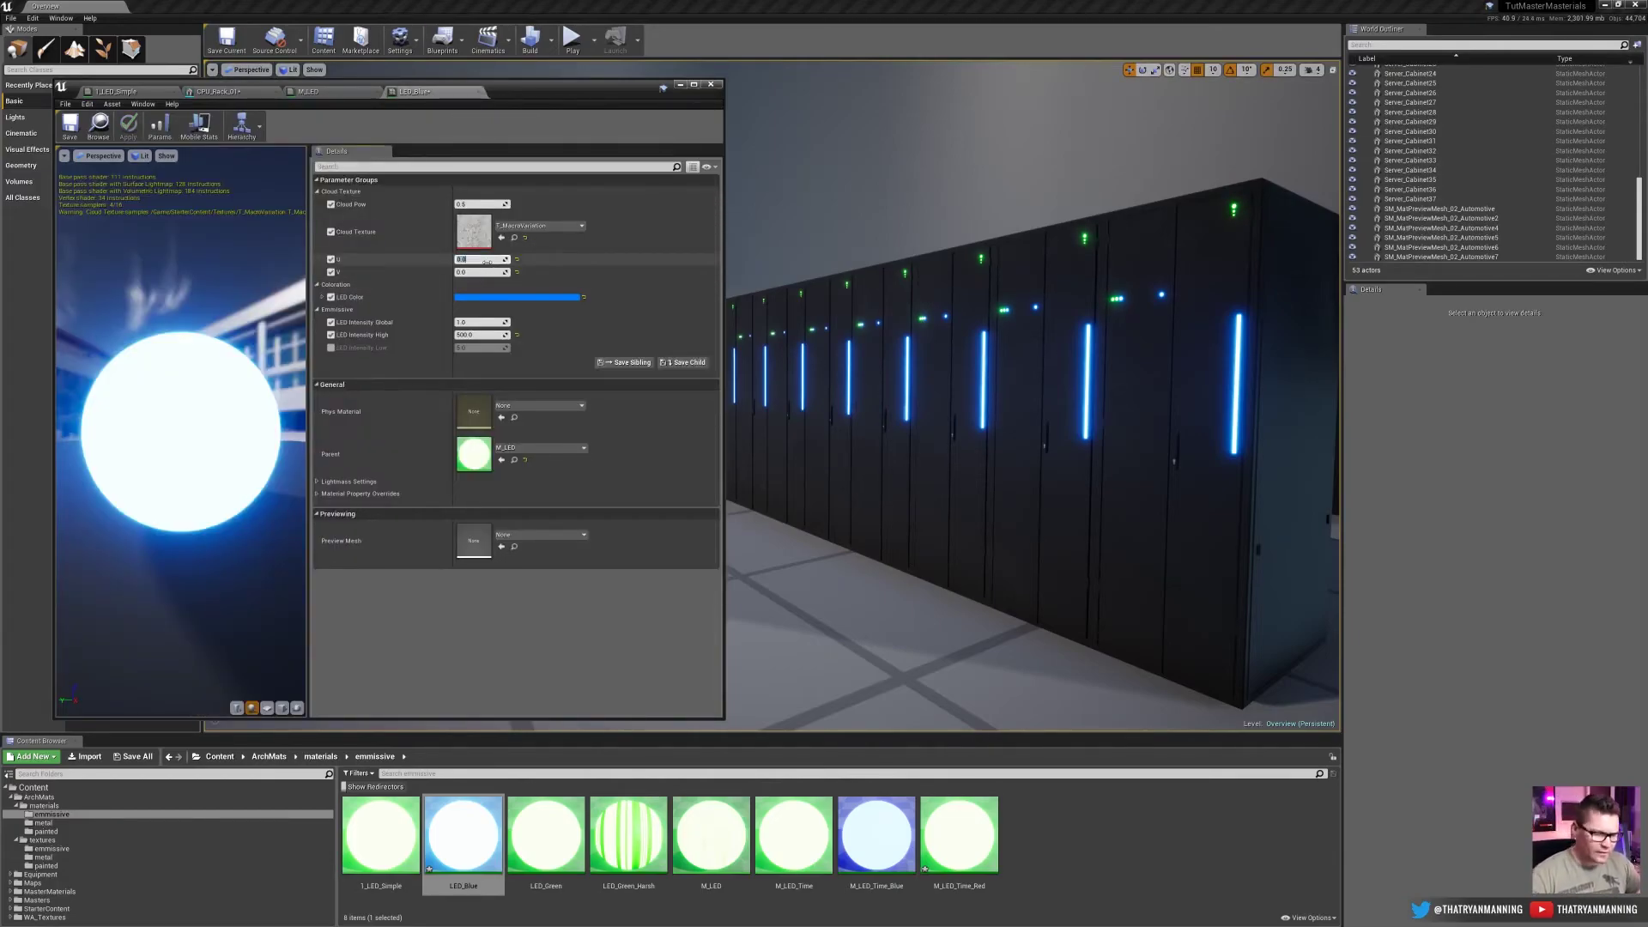
type("500")
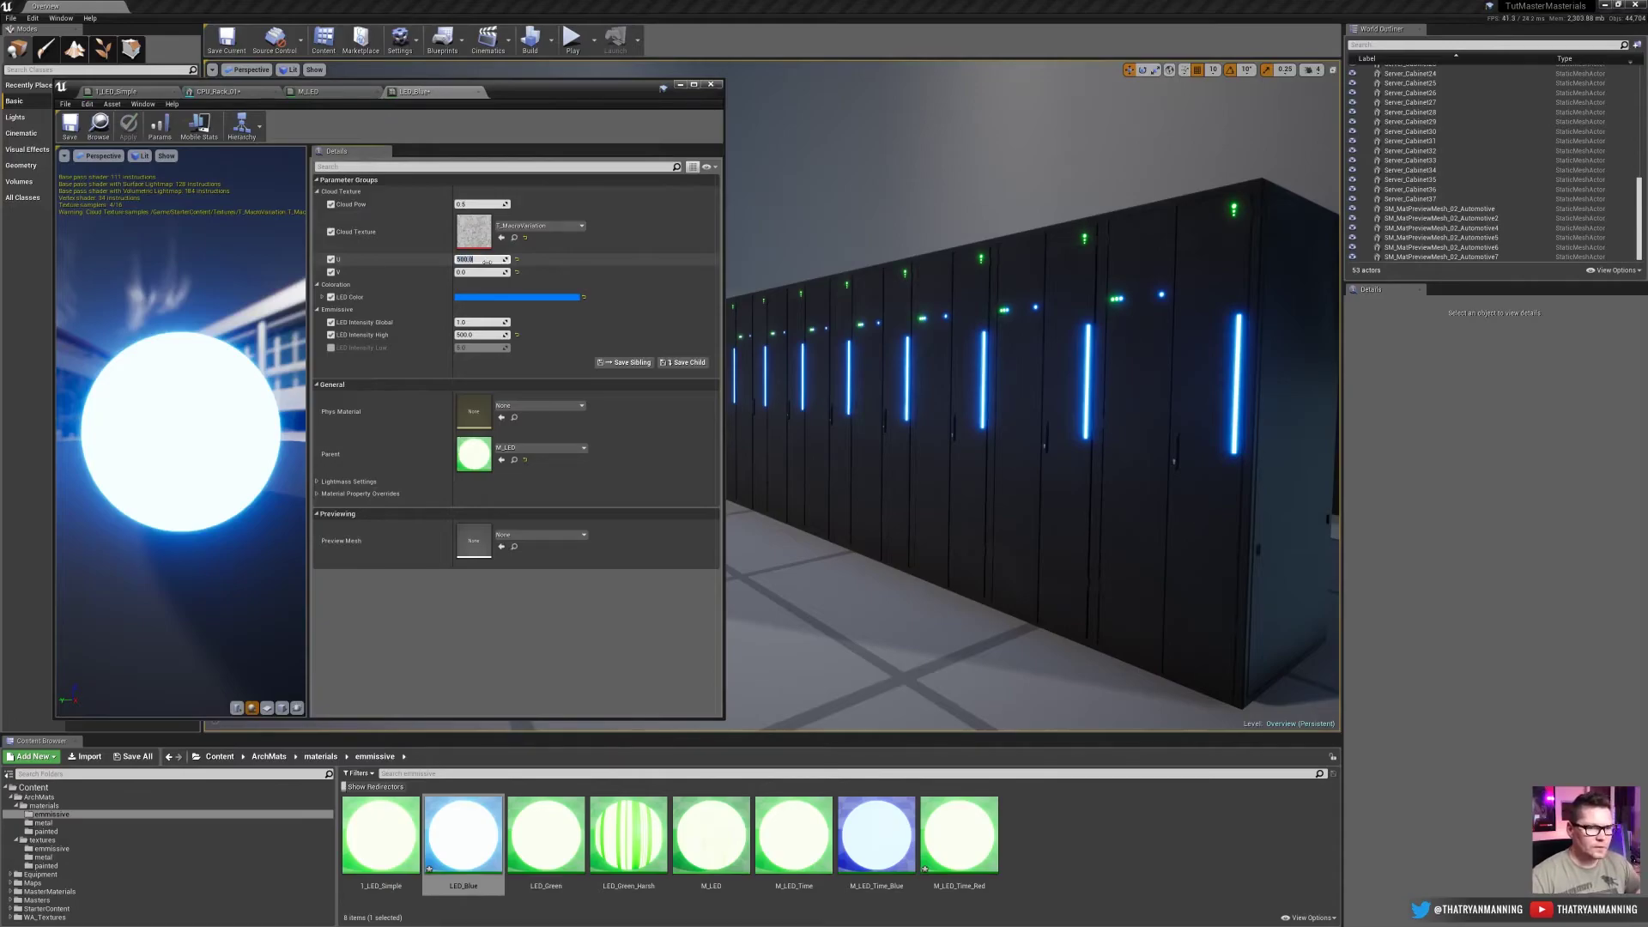
left_click(486, 273)
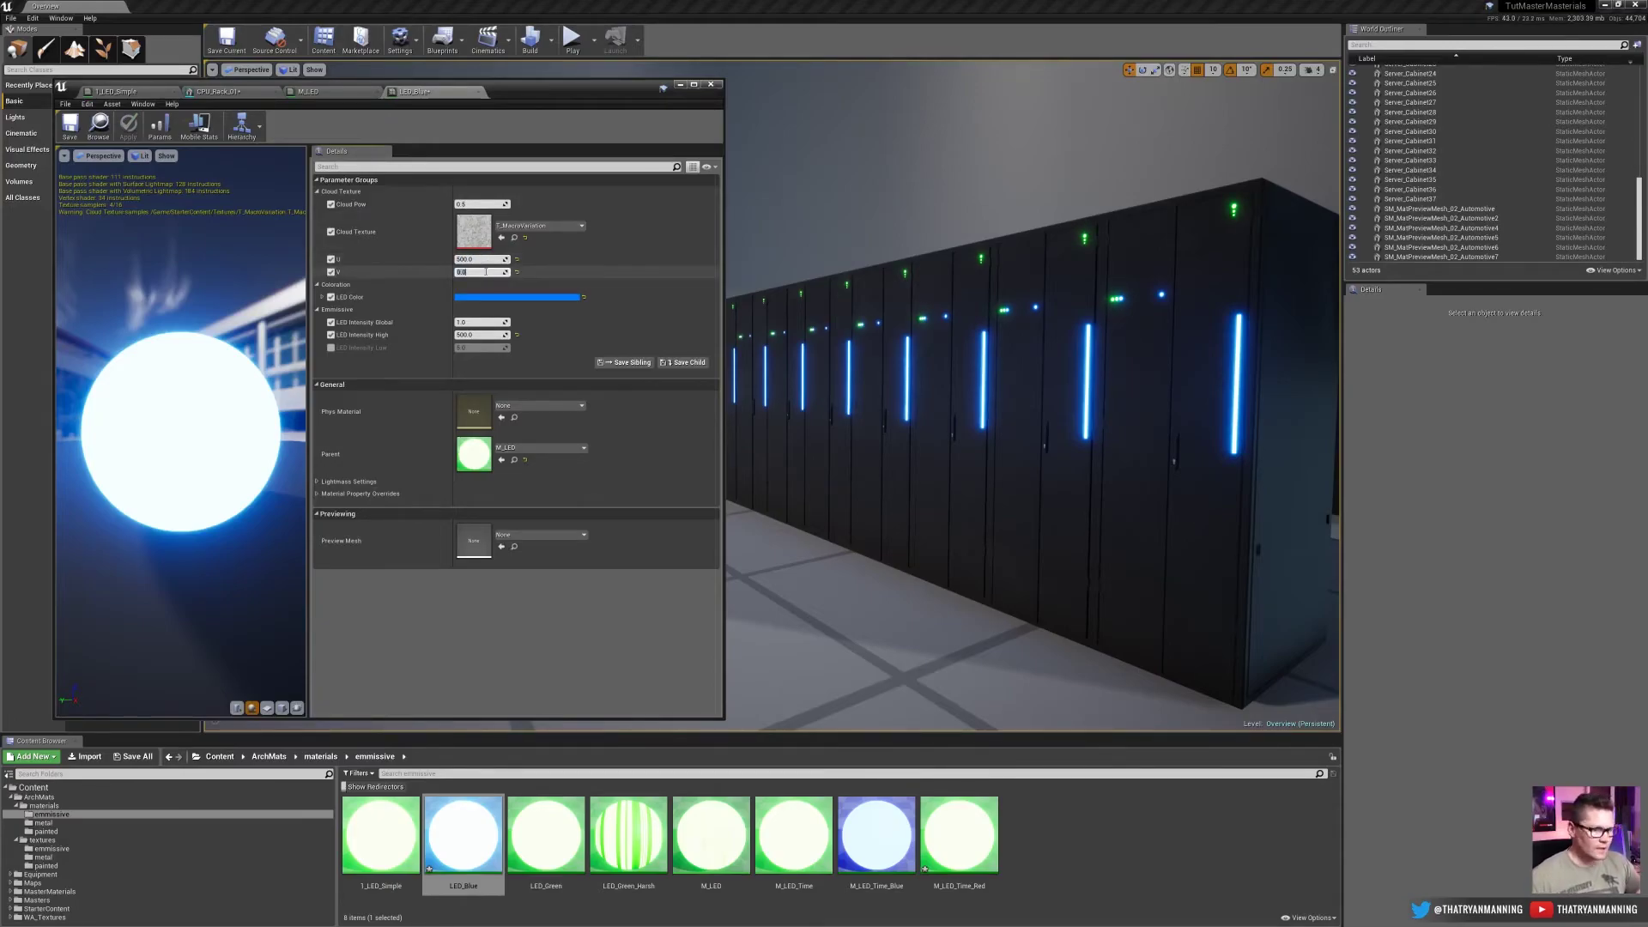
type("500")
key("Return")
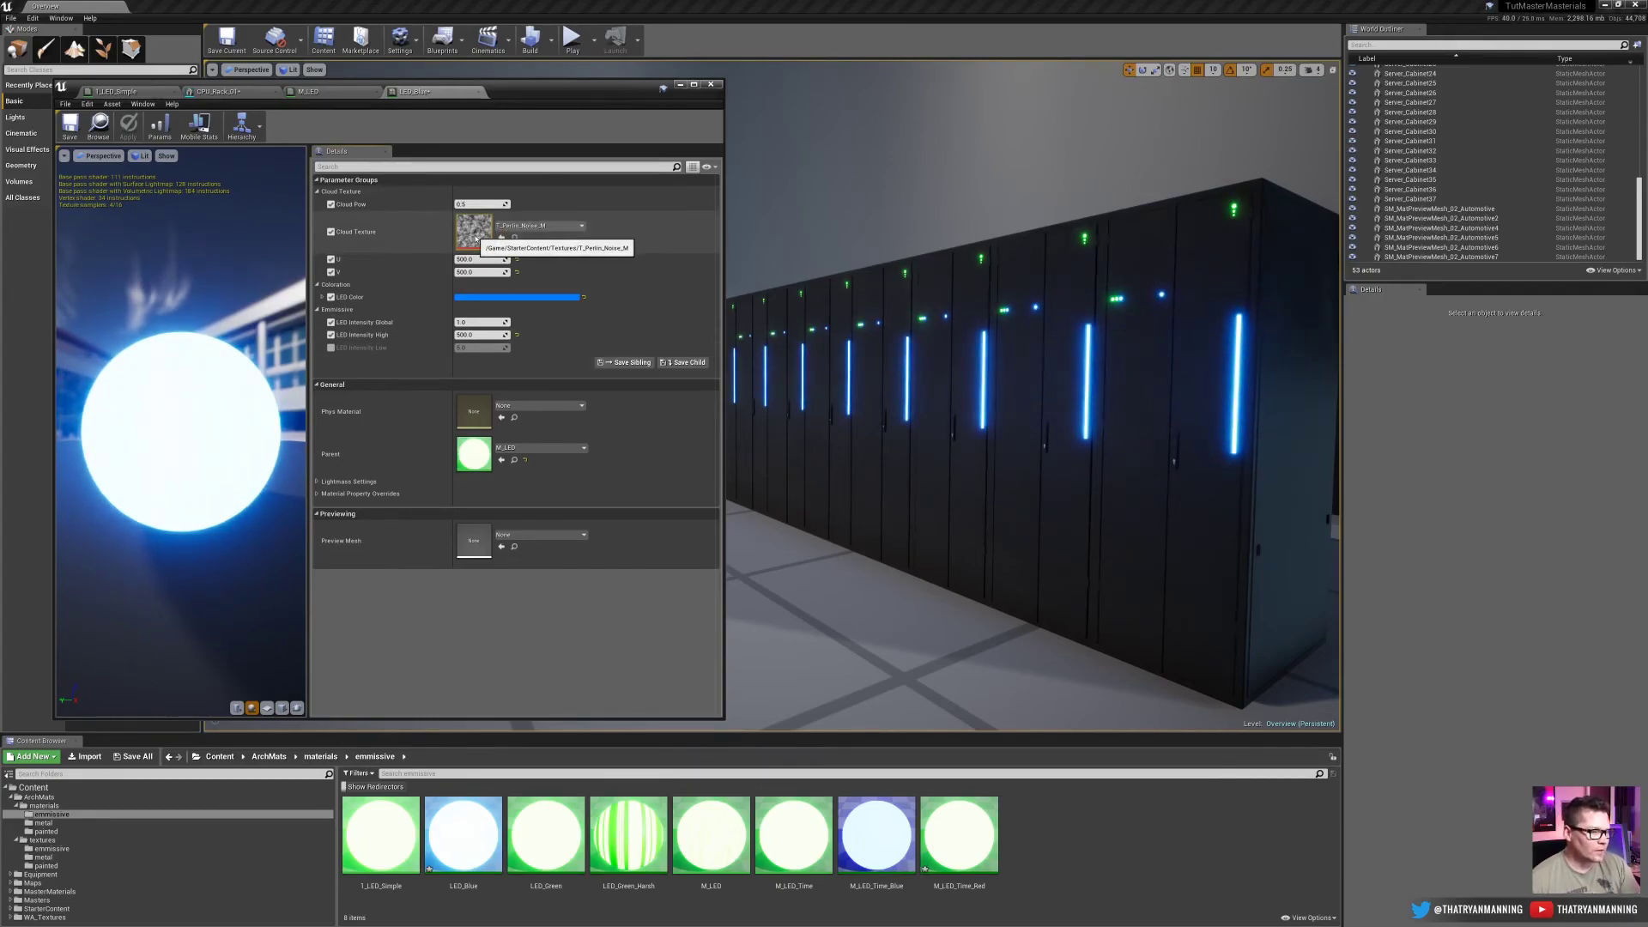
Assign the striped emmis_pattern texture to LED_Blue's Cloud Texture, then view it in the Texture Editor
left_click(58, 849)
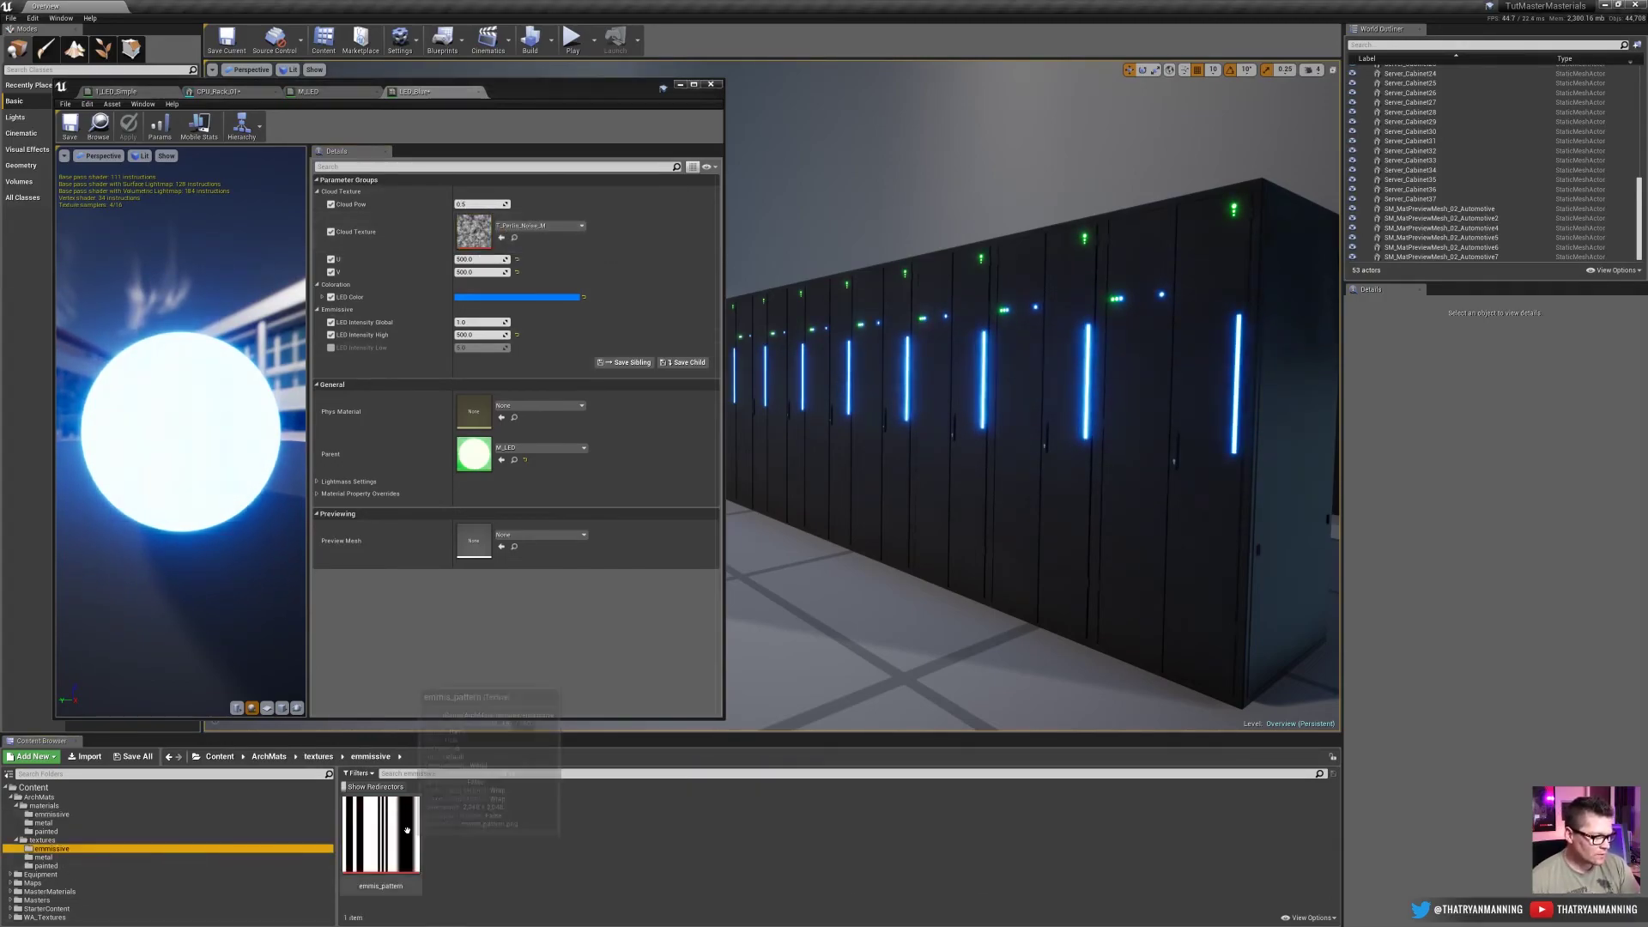
double_click(381, 832)
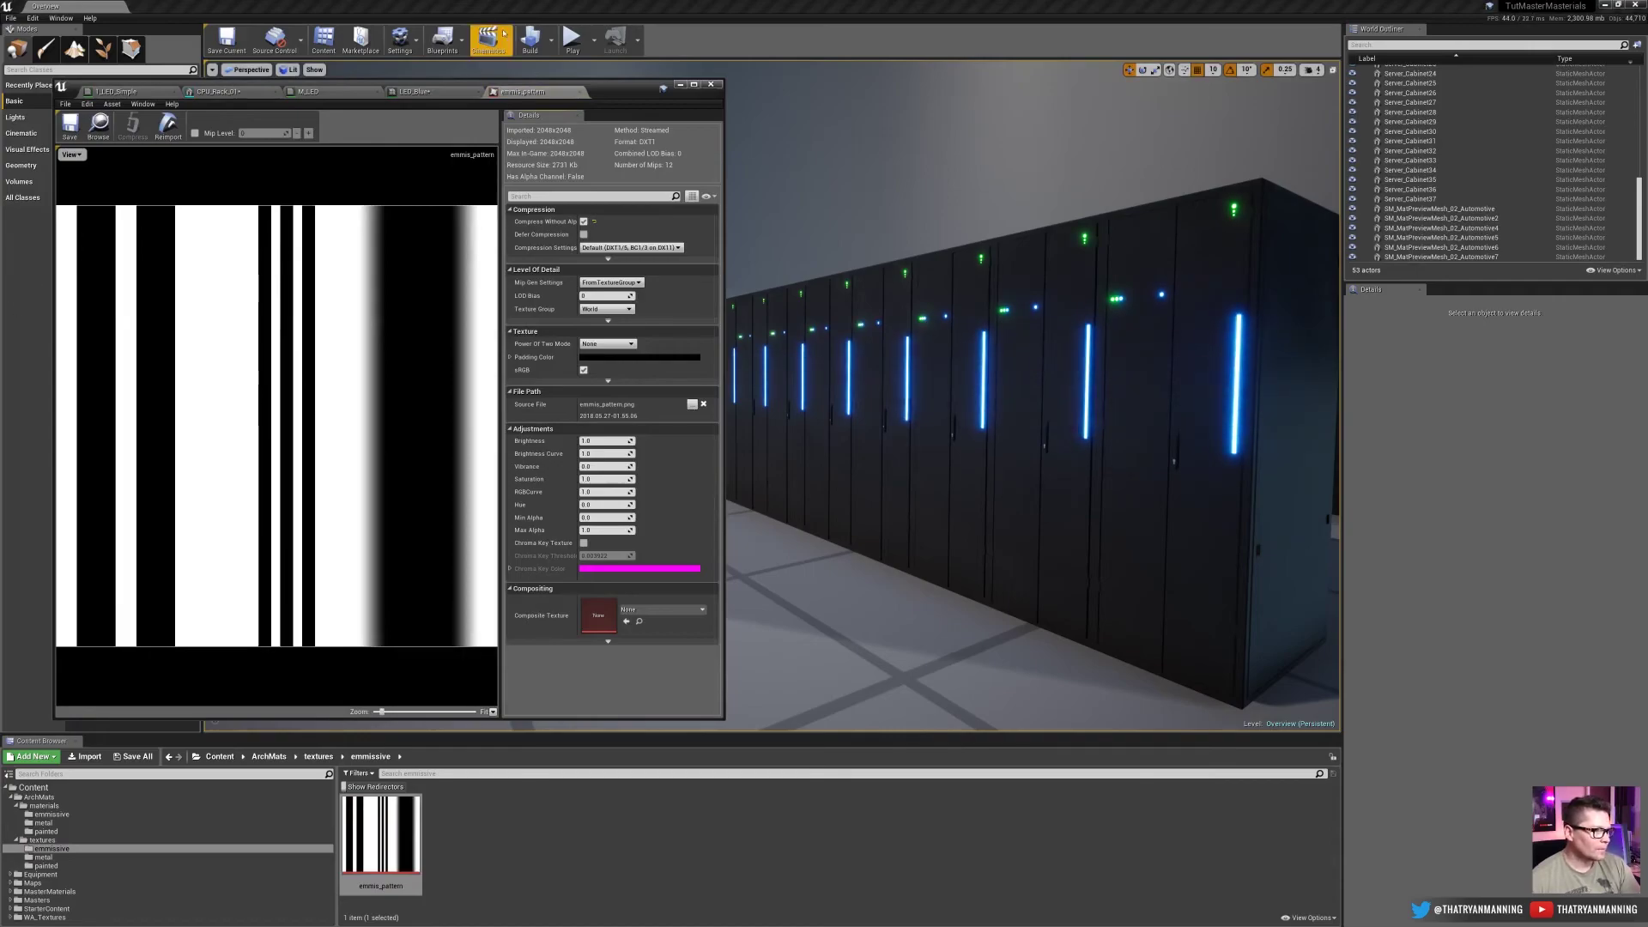
left_click(581, 92)
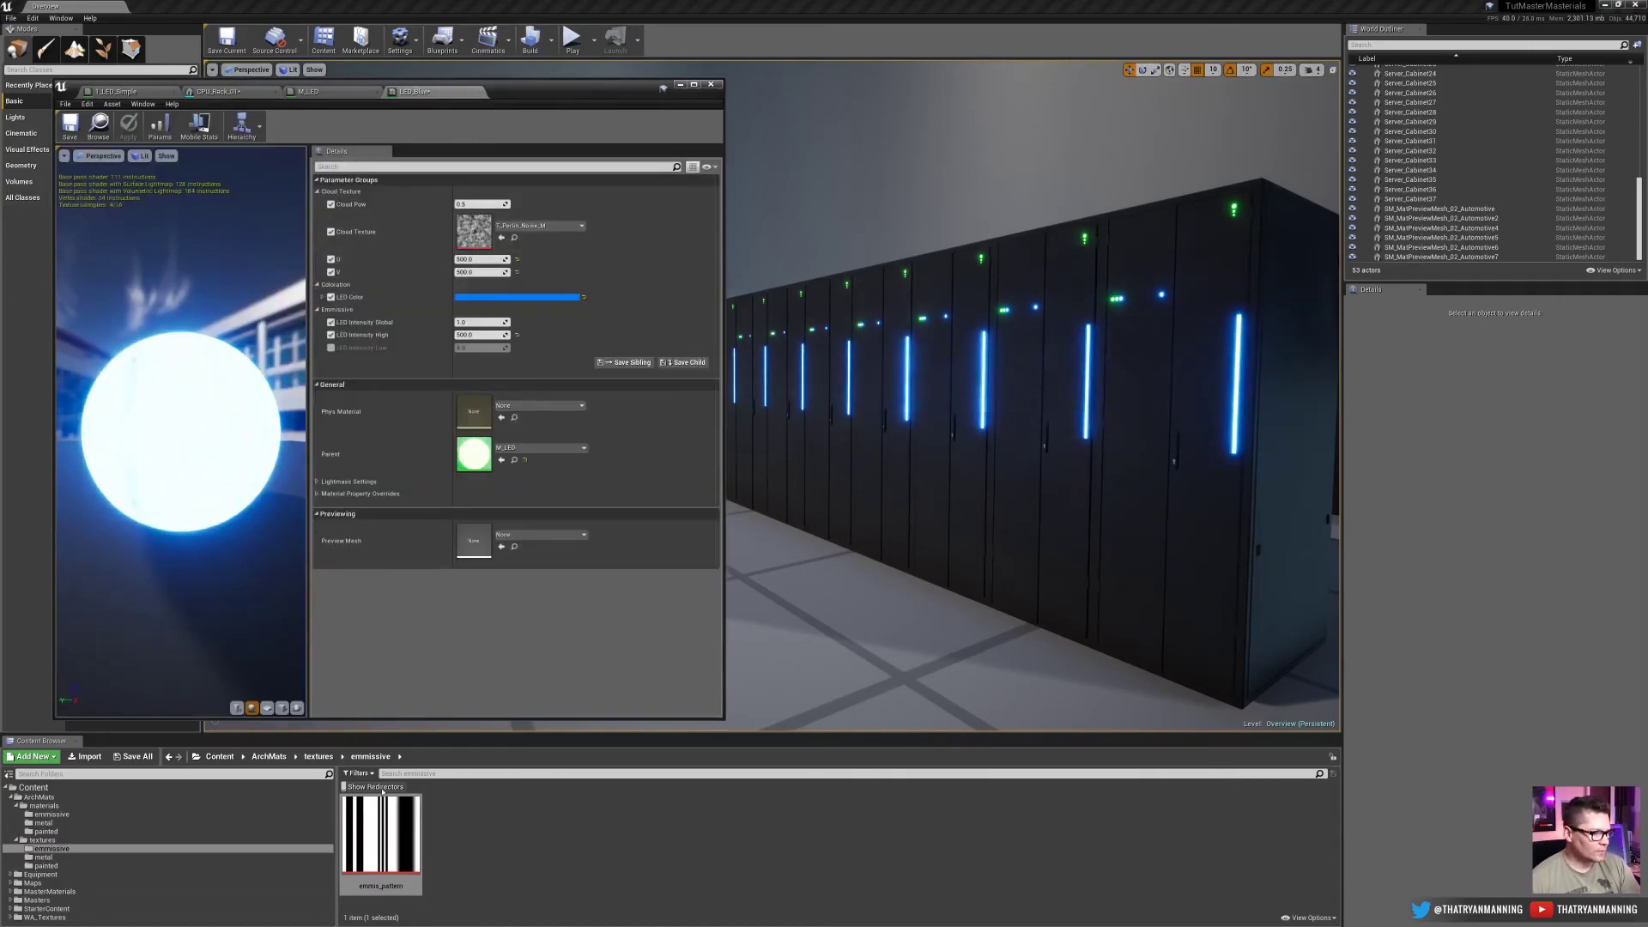
left_click_drag(382, 837, 492, 239)
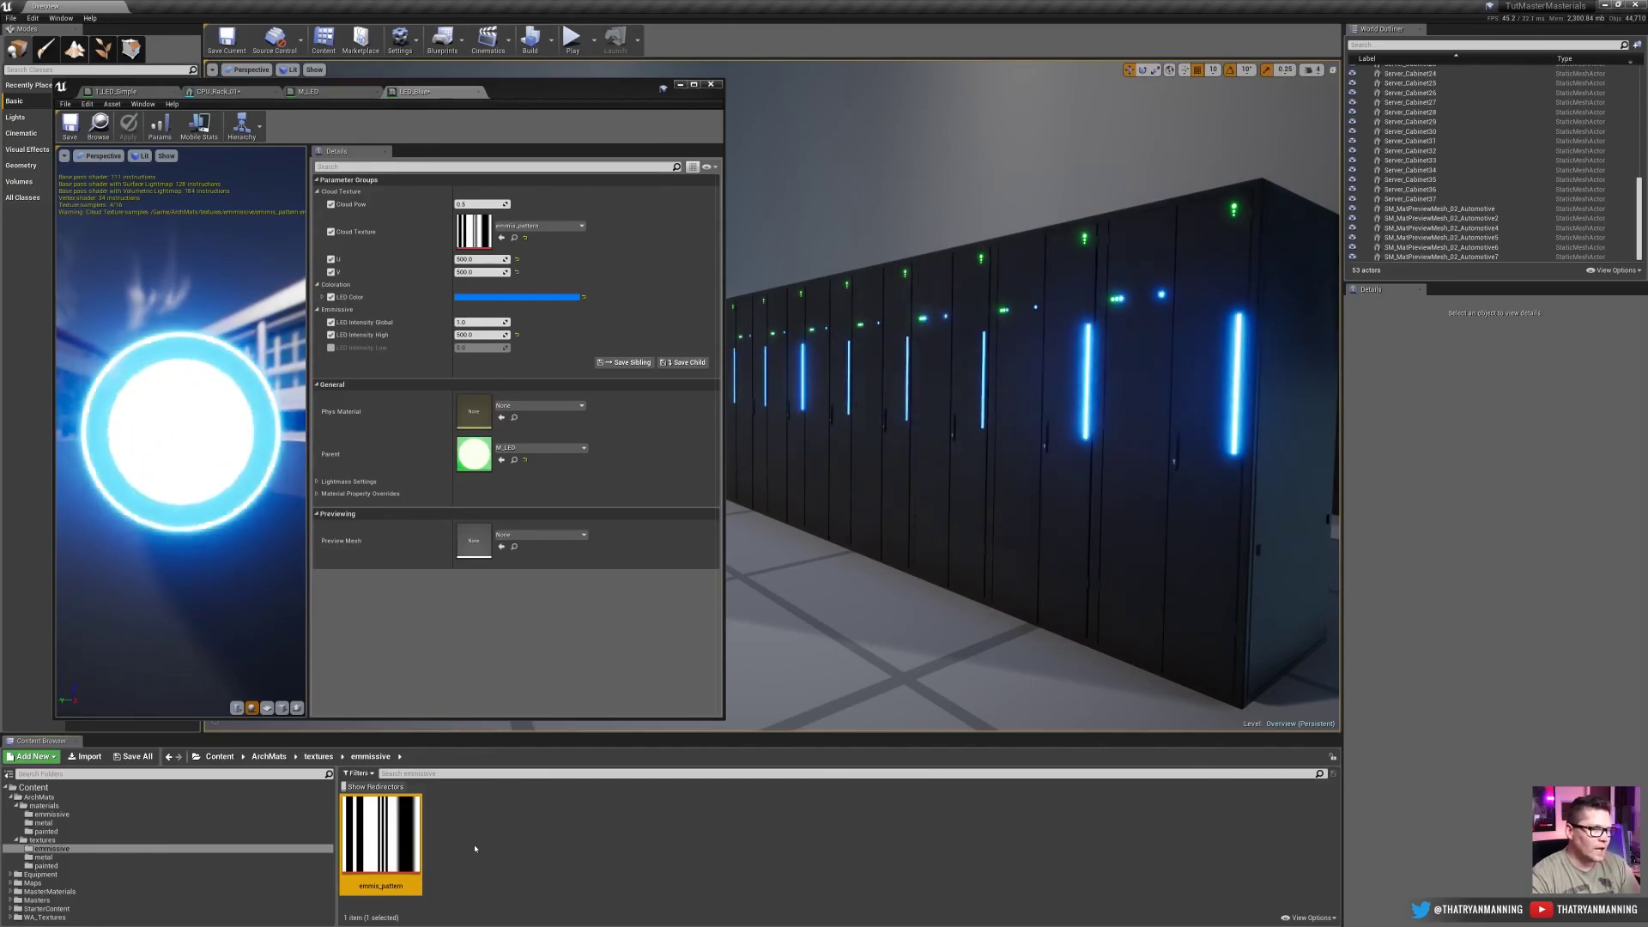
double_click(417, 853)
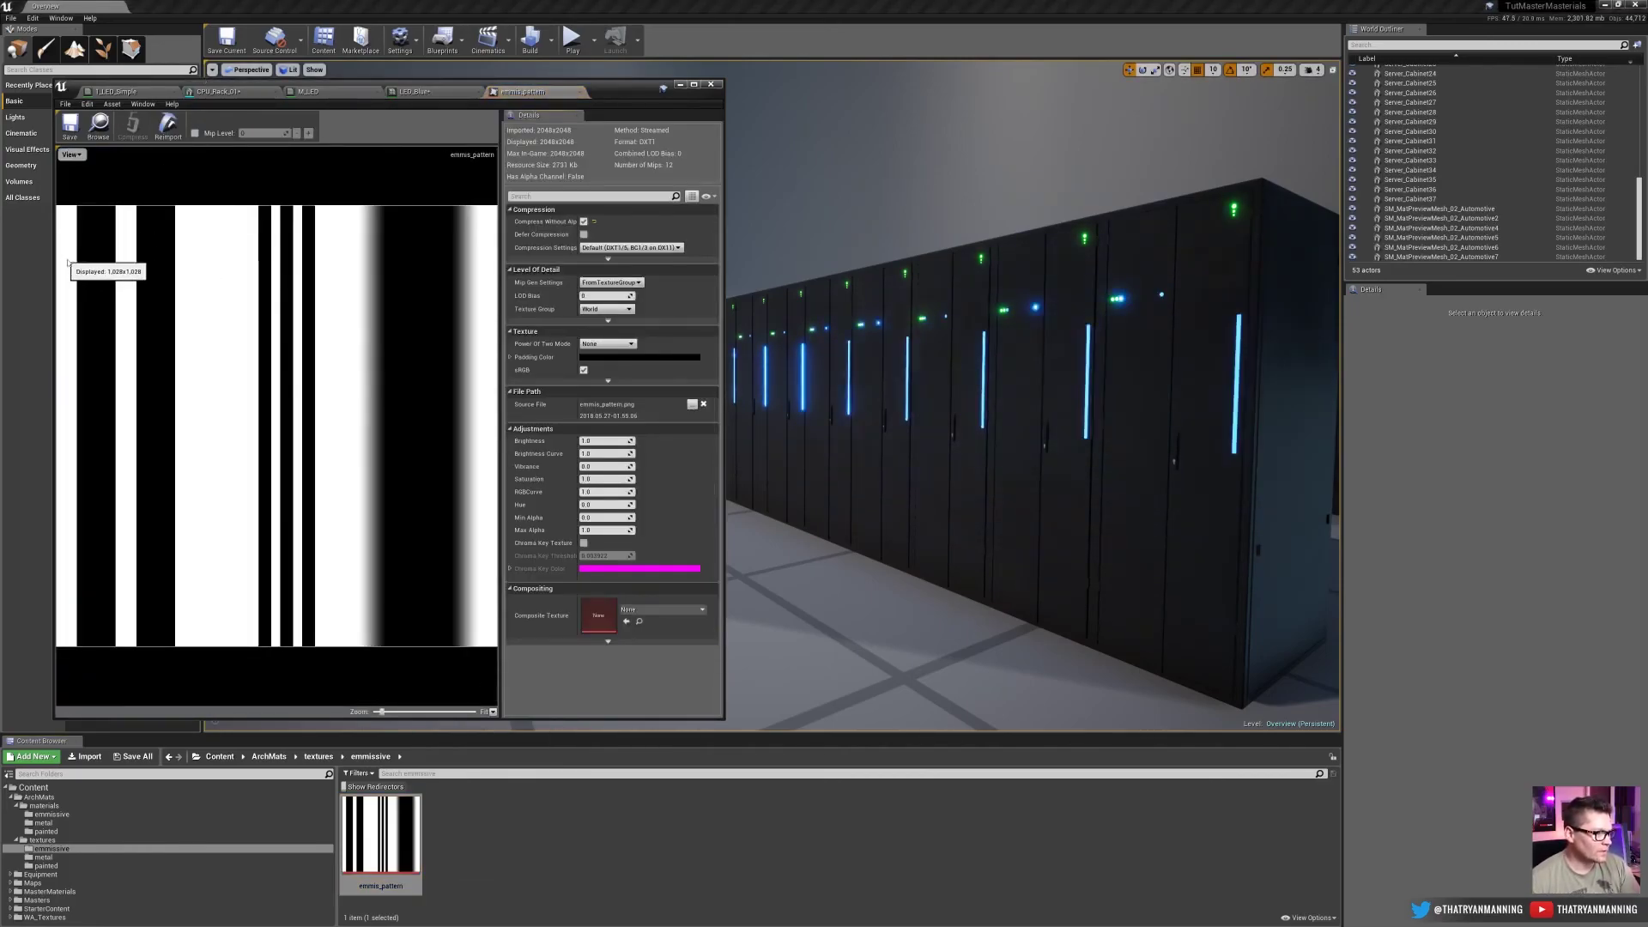